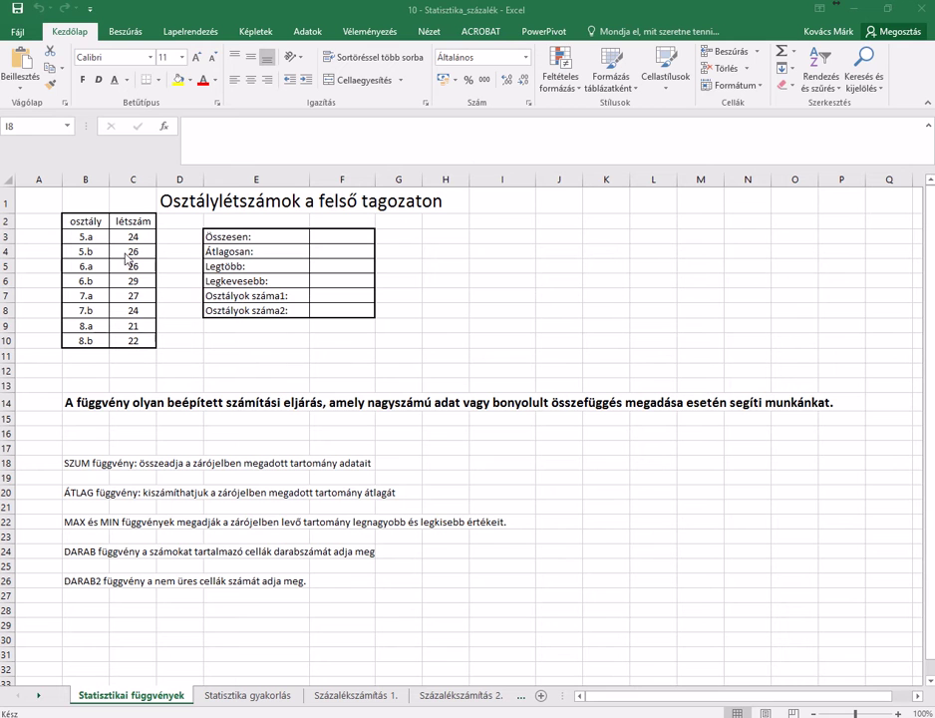
# Step: Enter a formula in F3 adding the class sizes cell by cell: =C3+C4+C5+C6+C7+C8+C9+C10
pyautogui.click(346, 236)
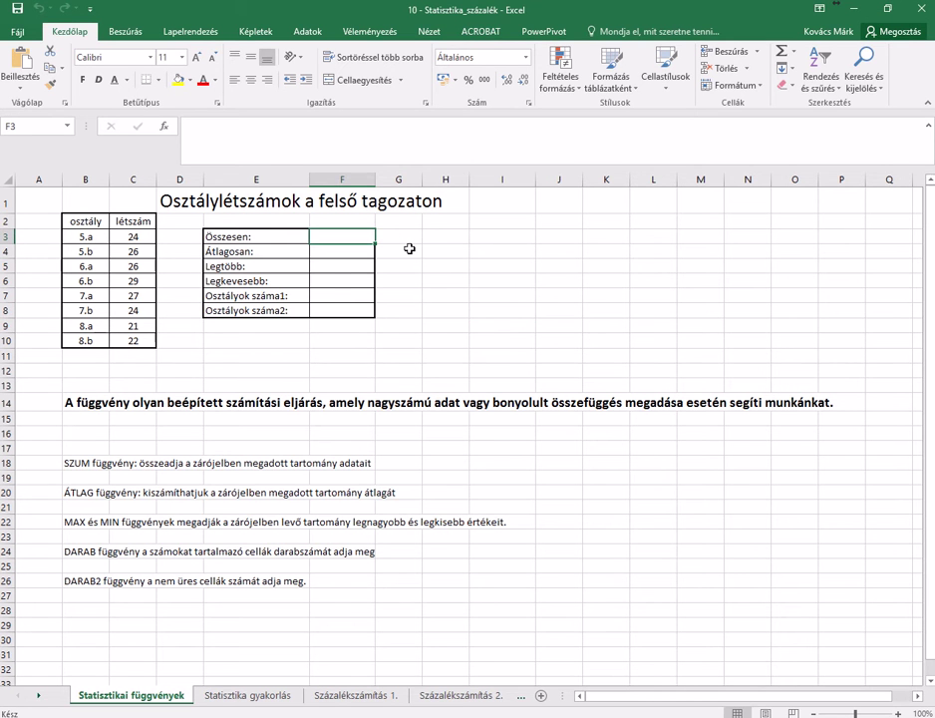
pyautogui.write('=')
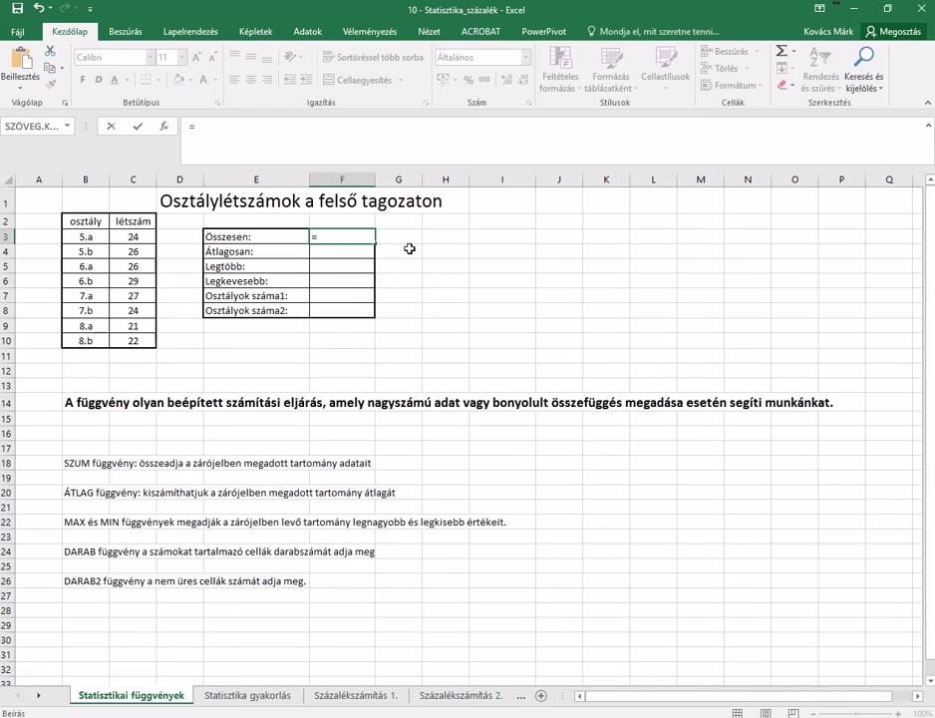
pyautogui.click(133, 239)
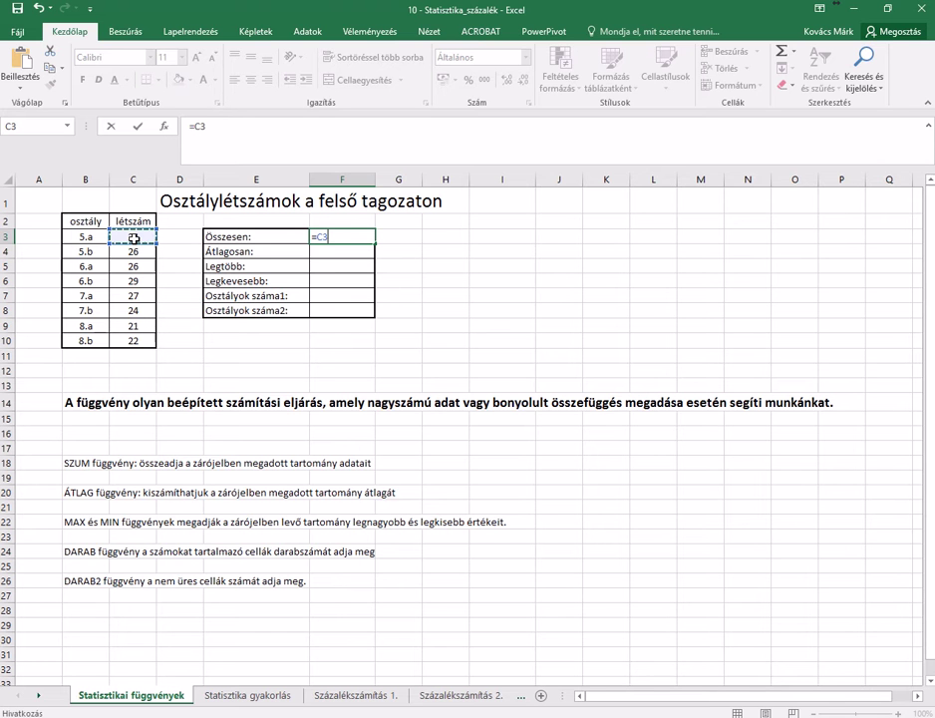
pyautogui.write('+')
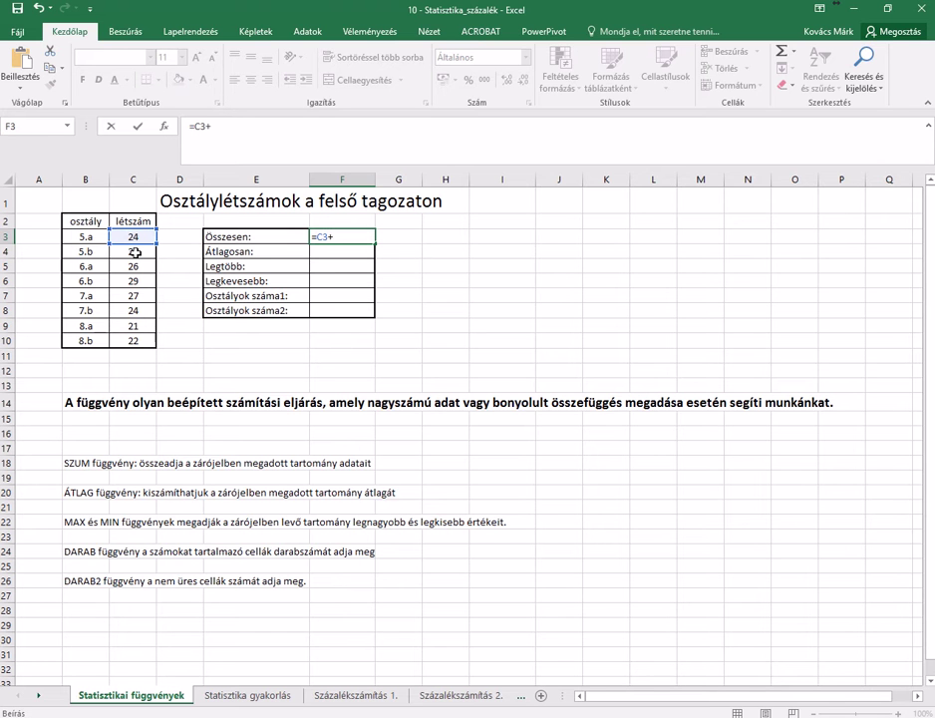
pyautogui.click(135, 253)
pyautogui.write('+')
pyautogui.click(136, 267)
pyautogui.write('+')
pyautogui.click(134, 283)
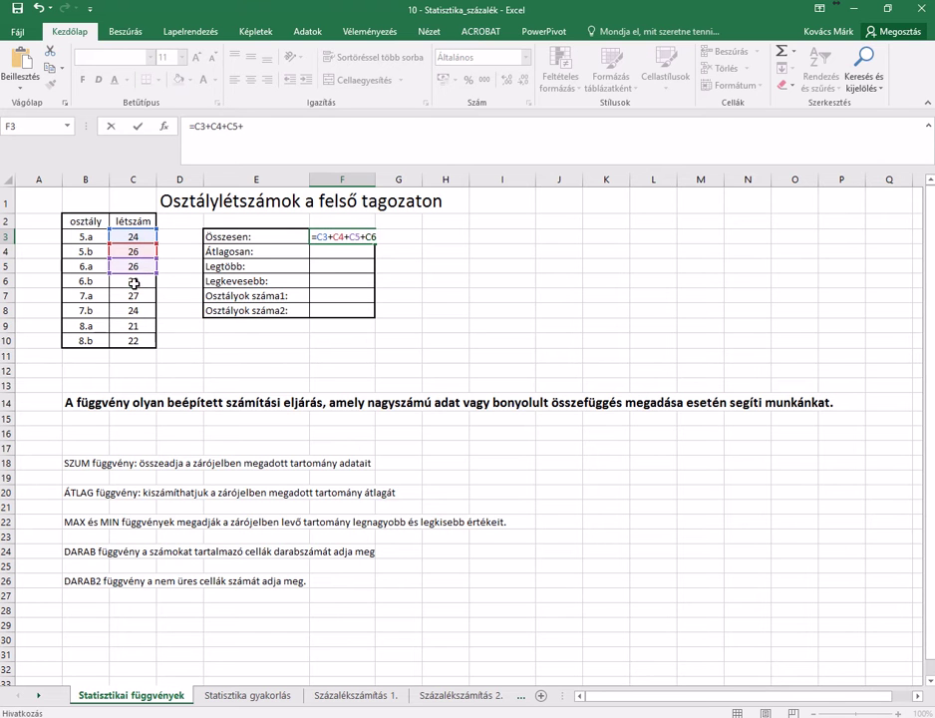
pyautogui.write('+')
pyautogui.click(133, 296)
pyautogui.write('+')
pyautogui.click(134, 311)
pyautogui.write('+')
pyautogui.click(132, 325)
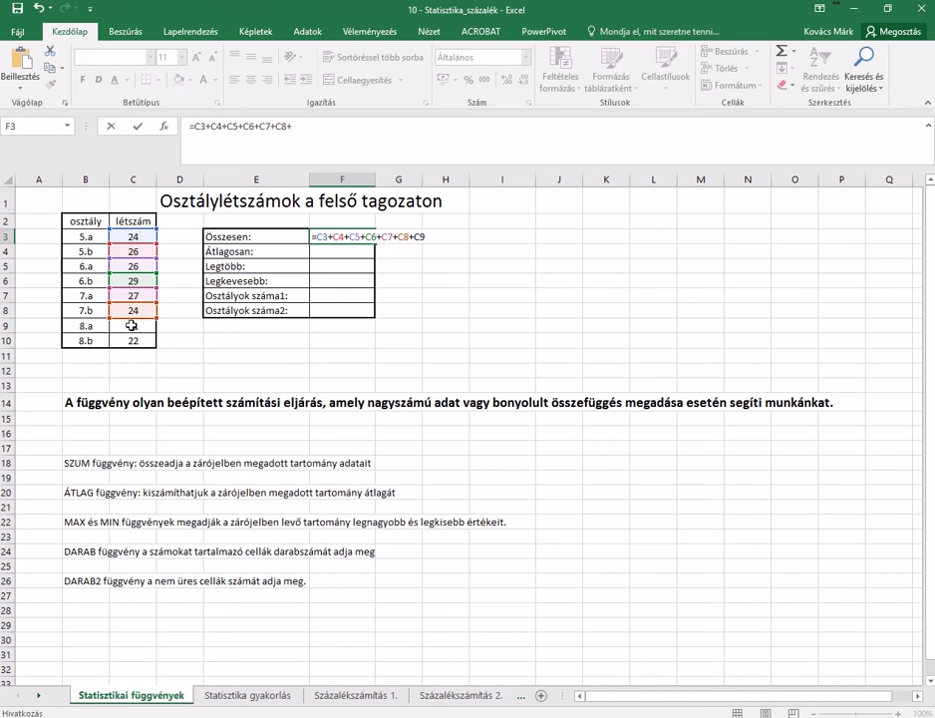
pyautogui.write('+')
pyautogui.click(132, 340)
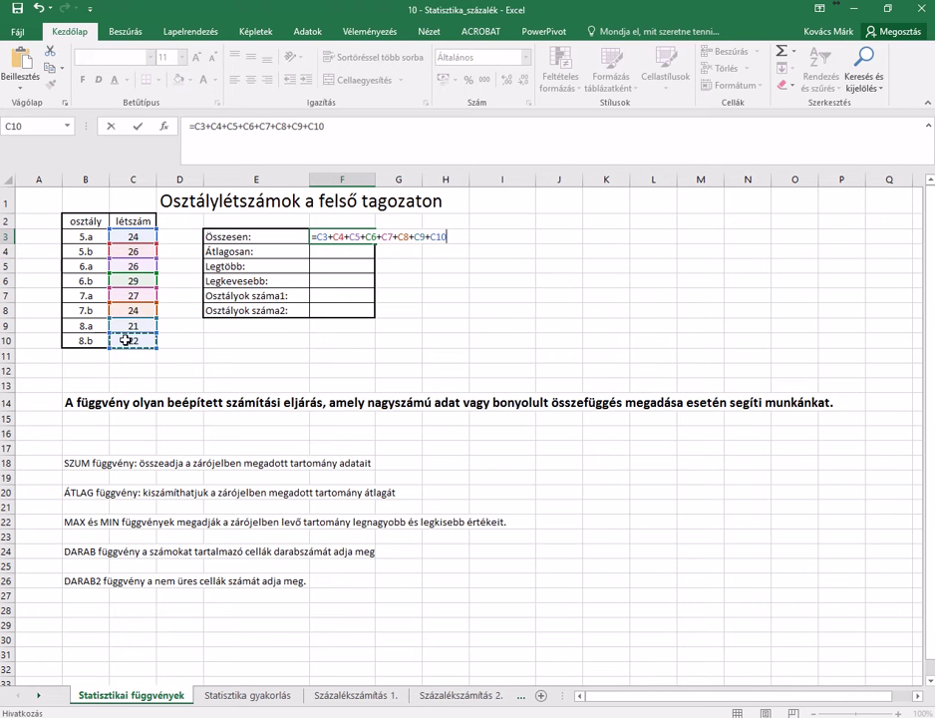
pyautogui.press('Return')
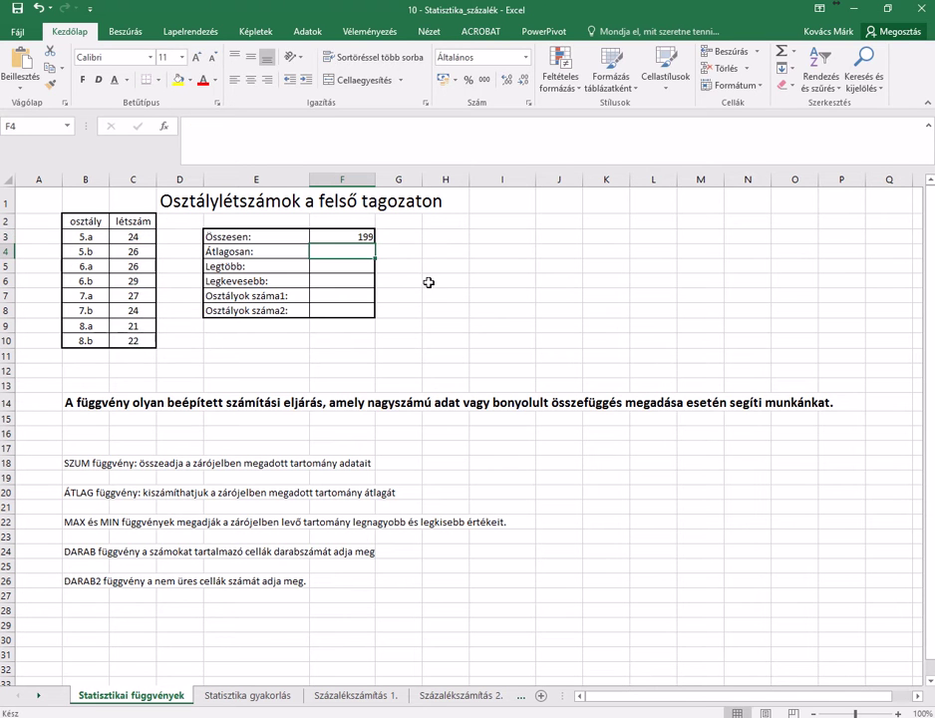
# Step: Delete the cell-by-cell addition formula from the Összesen cell F3
pyautogui.click(361, 236)
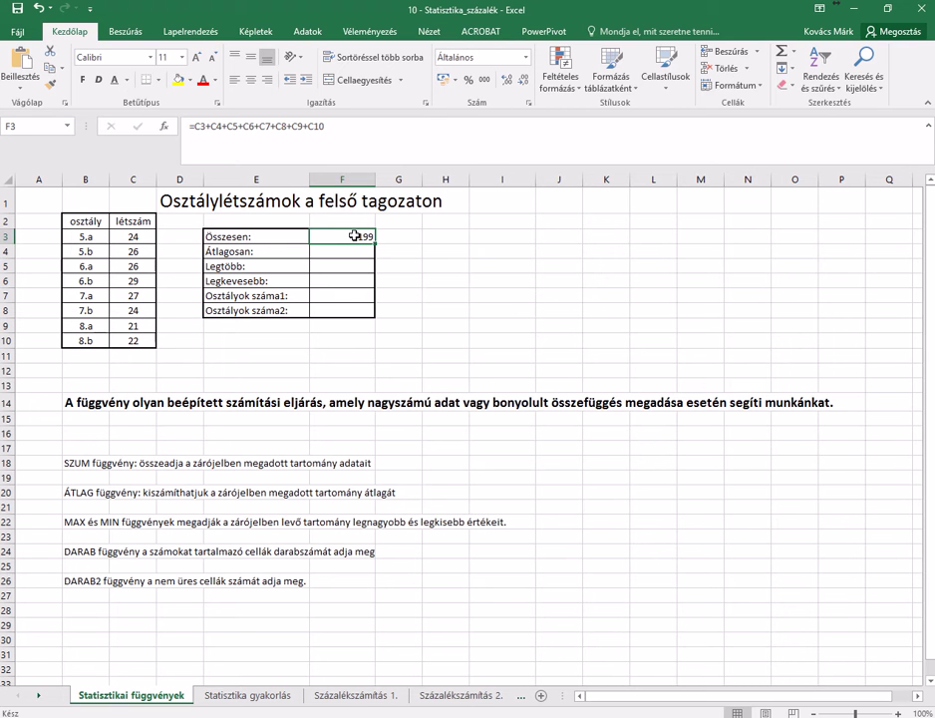
pyautogui.press('Delete')
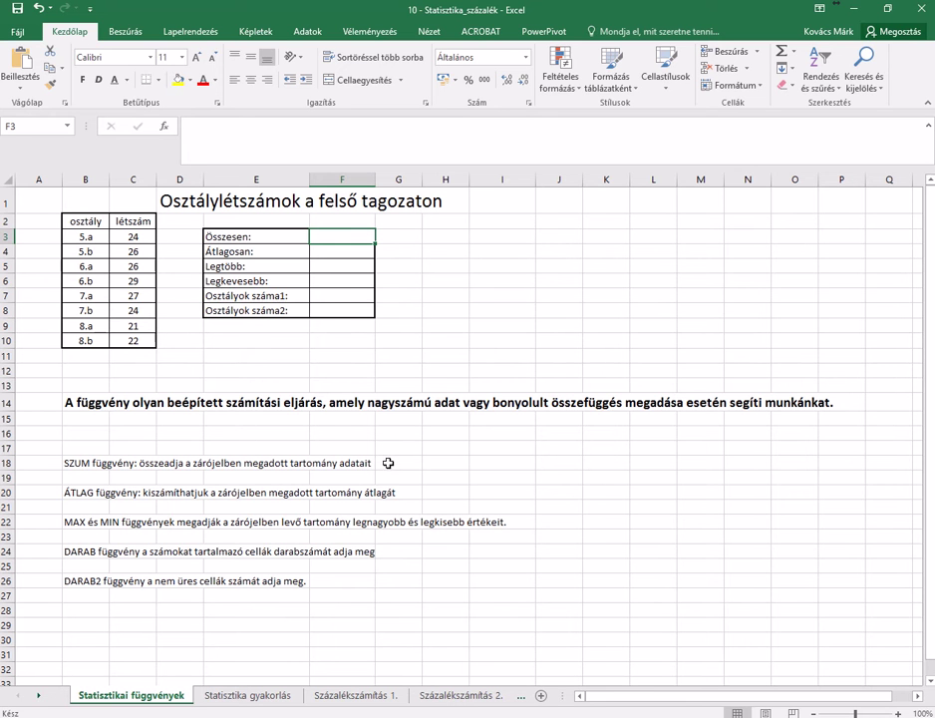
pyautogui.click(416, 262)
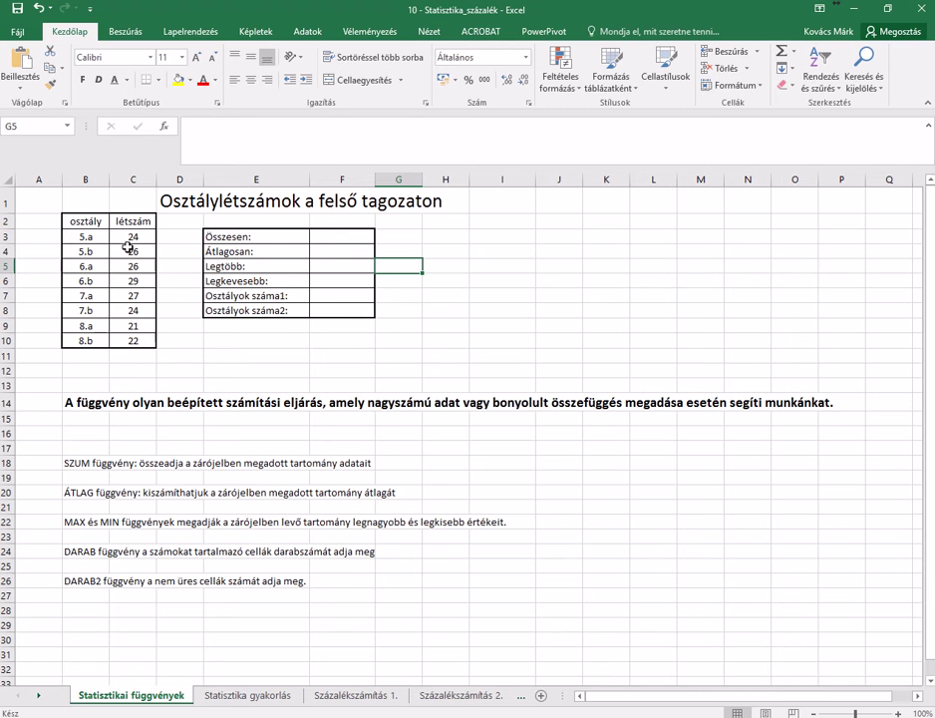
# Step: Total the class sizes in the Összesen cell F3 with =SZUM(C3:C10) and check the entered formula
pyautogui.click(335, 237)
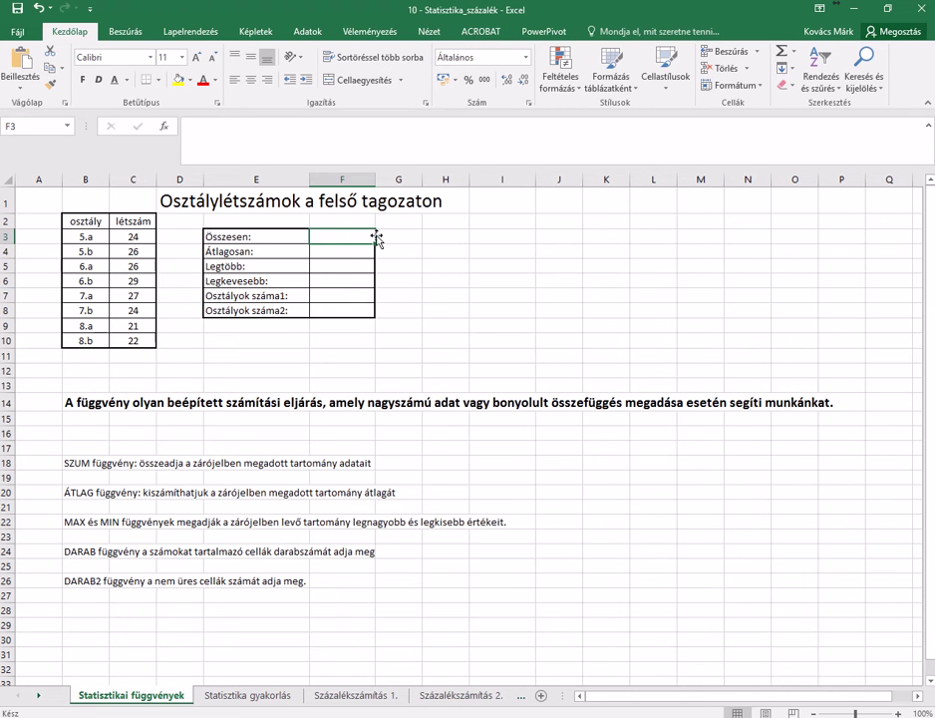
pyautogui.write('=sz')
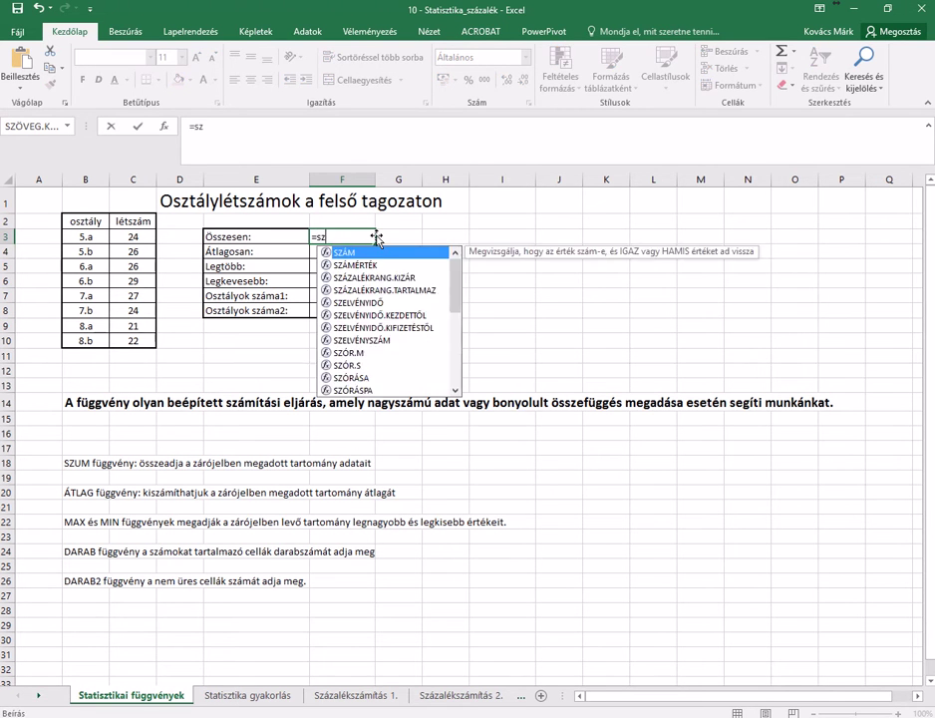
pyautogui.write('um(')
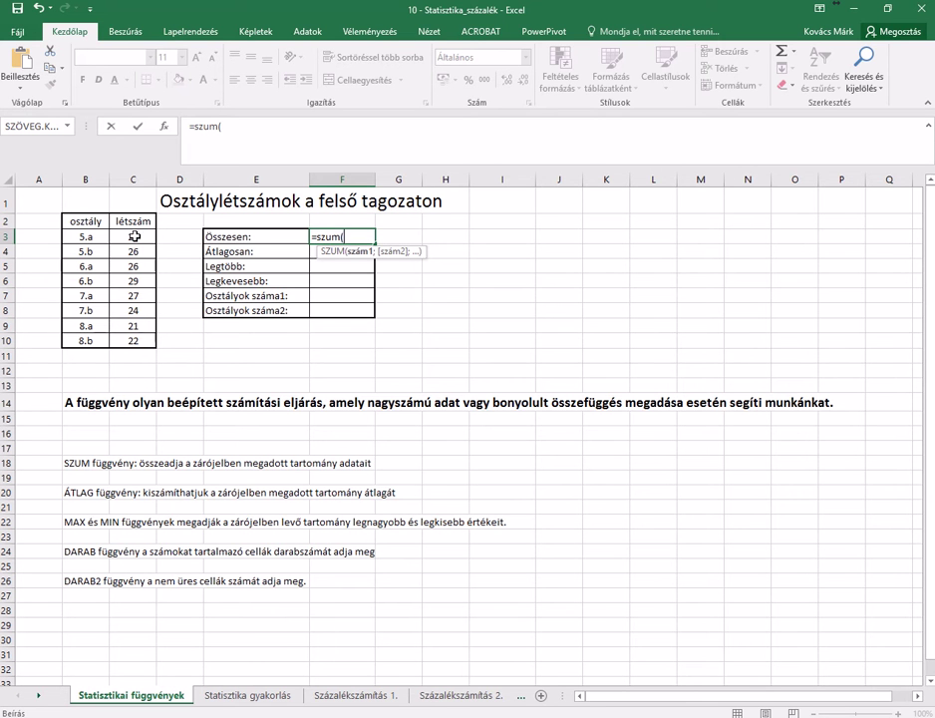
pyautogui.moveTo(134, 236); pyautogui.dragTo(133, 341)
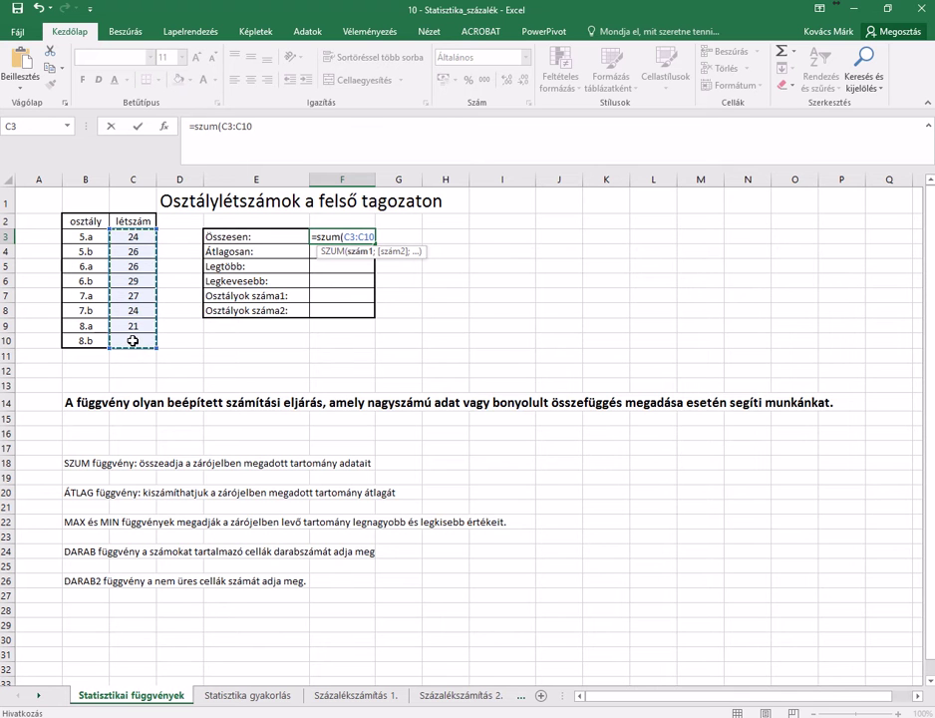
pyautogui.write(')')
pyautogui.press('Return')
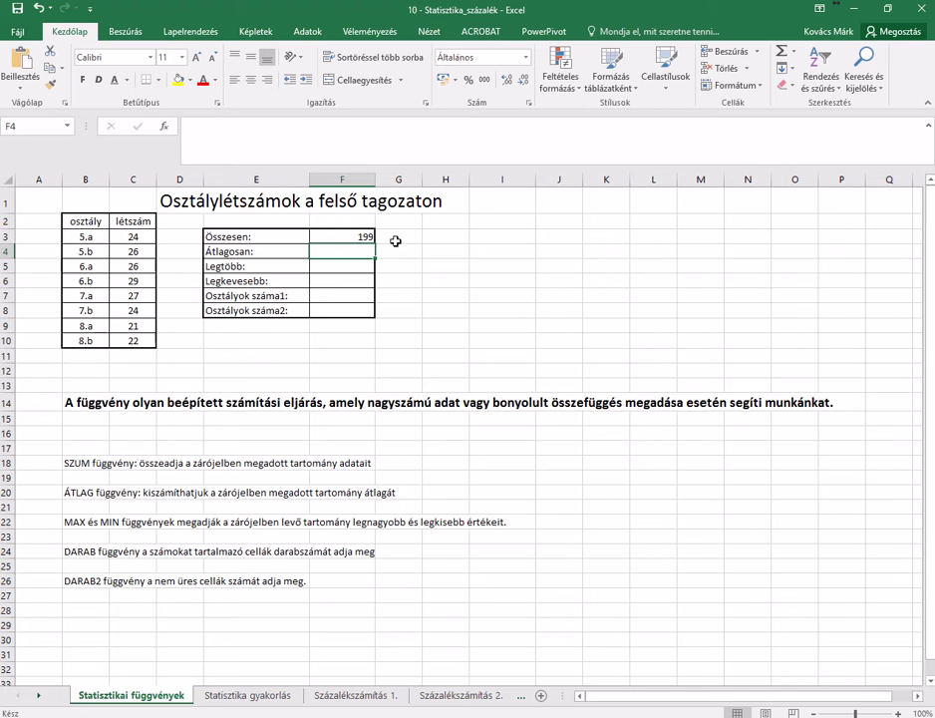
pyautogui.click(350, 237)
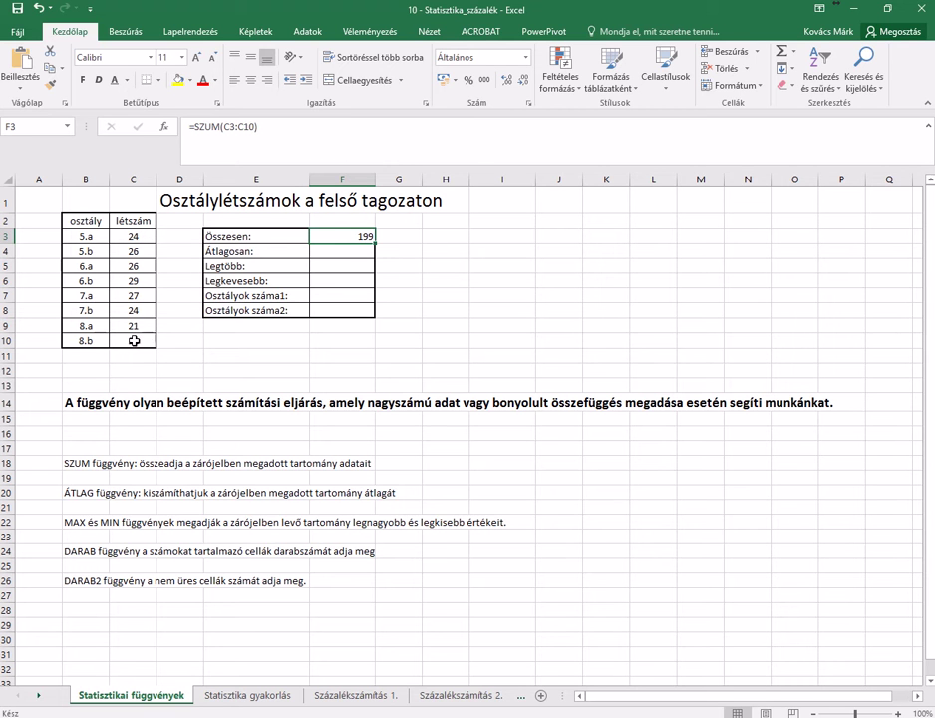
pyautogui.click(442, 278)
# Step: Calculate the average class size in the Átlagosan cell F4 with =ÁTLAG(C3:C10)
pyautogui.click(361, 255)
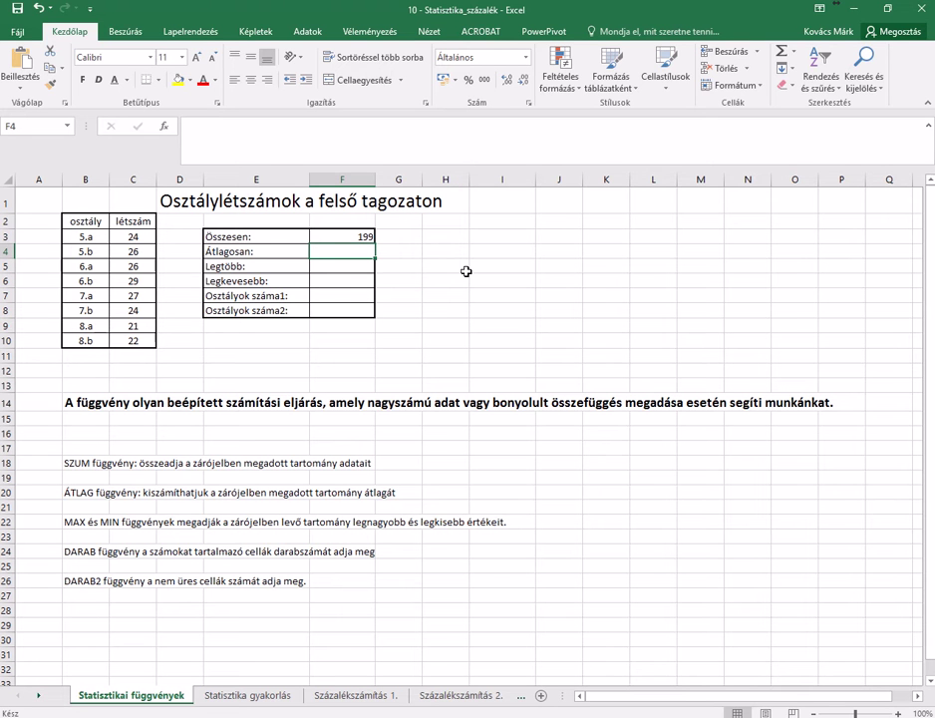
pyautogui.write('=')
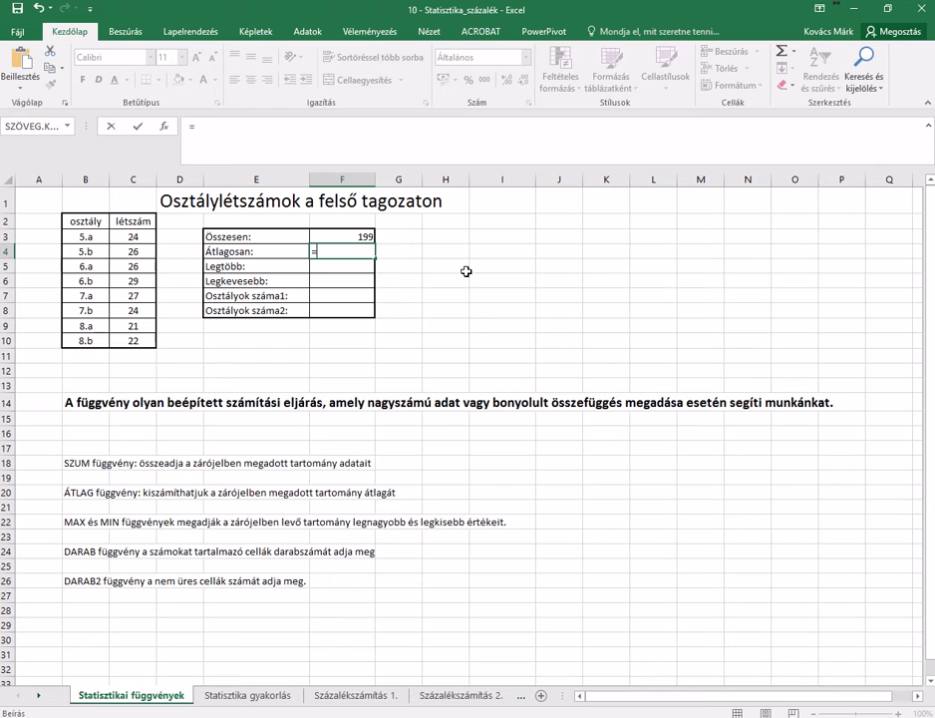
pyautogui.write('átlag')
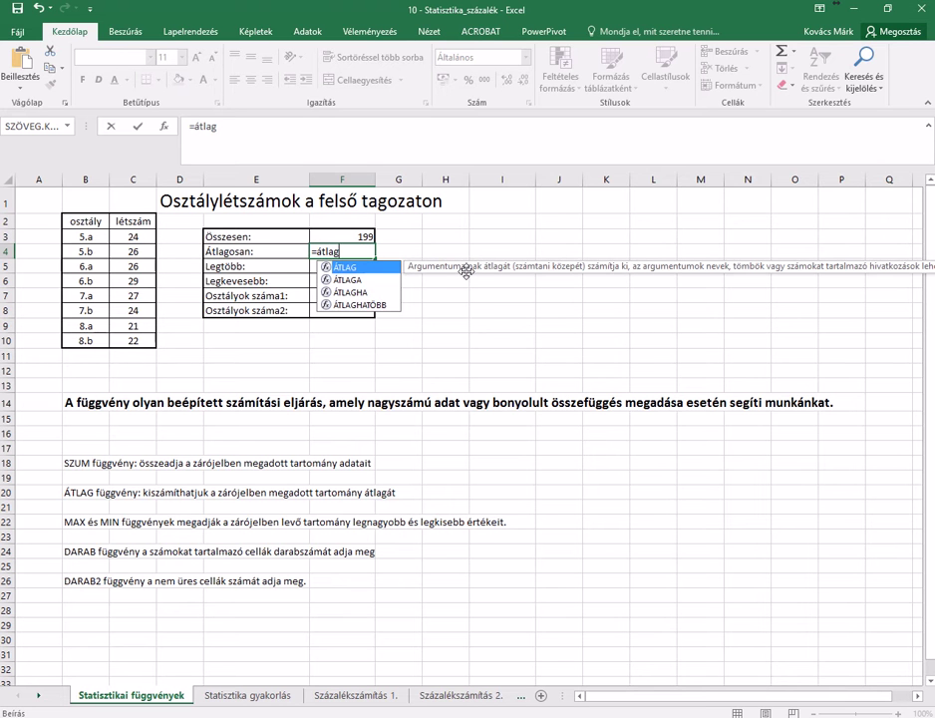
pyautogui.write('(')
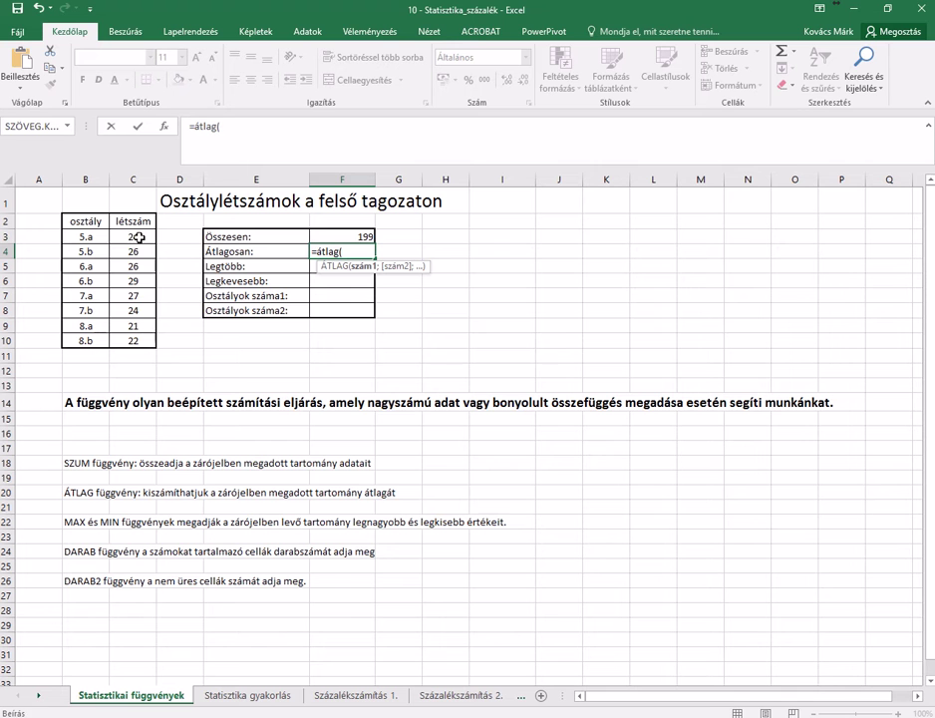
pyautogui.moveTo(138, 242); pyautogui.dragTo(141, 340)
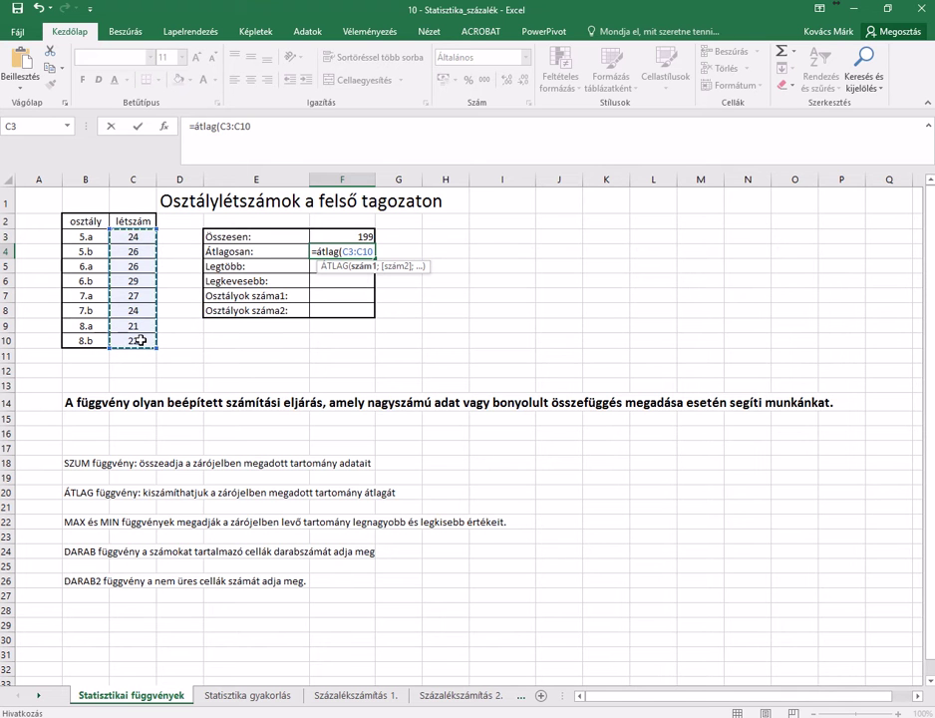
pyautogui.write(')')
pyautogui.press('Return')
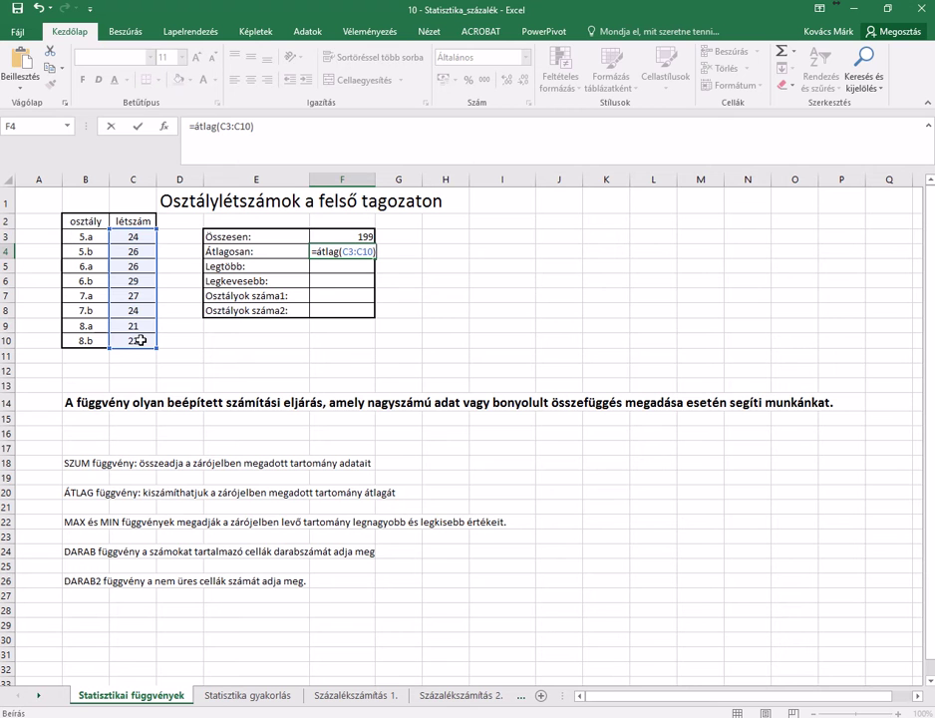
pyautogui.press('Return')
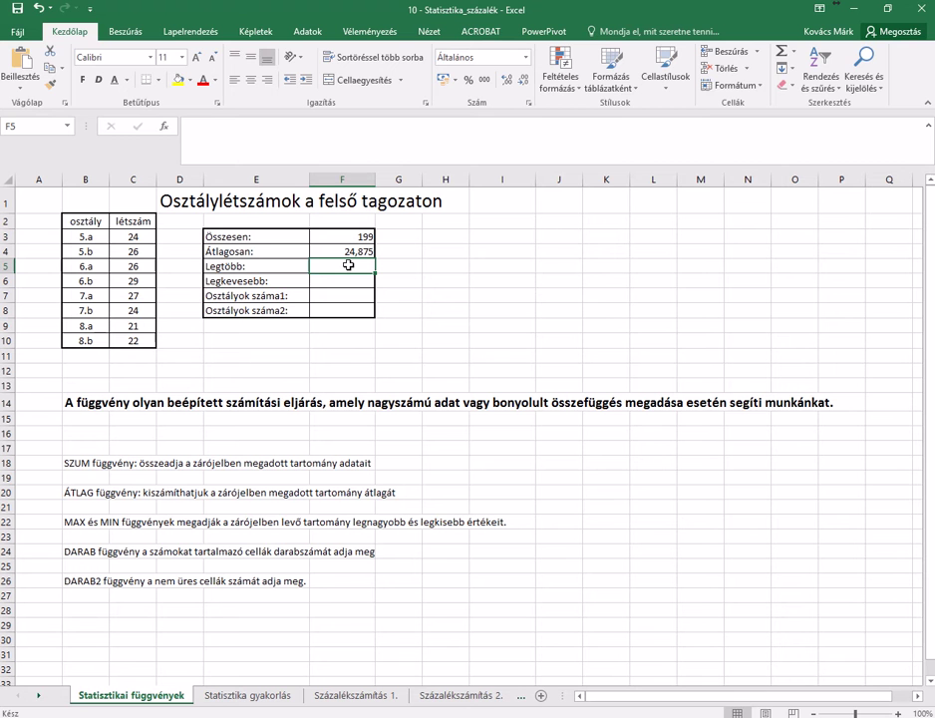
# Step: Find the largest class size in the Legtöbb cell F5 with the MAX function over C3:C10
pyautogui.write('=max')
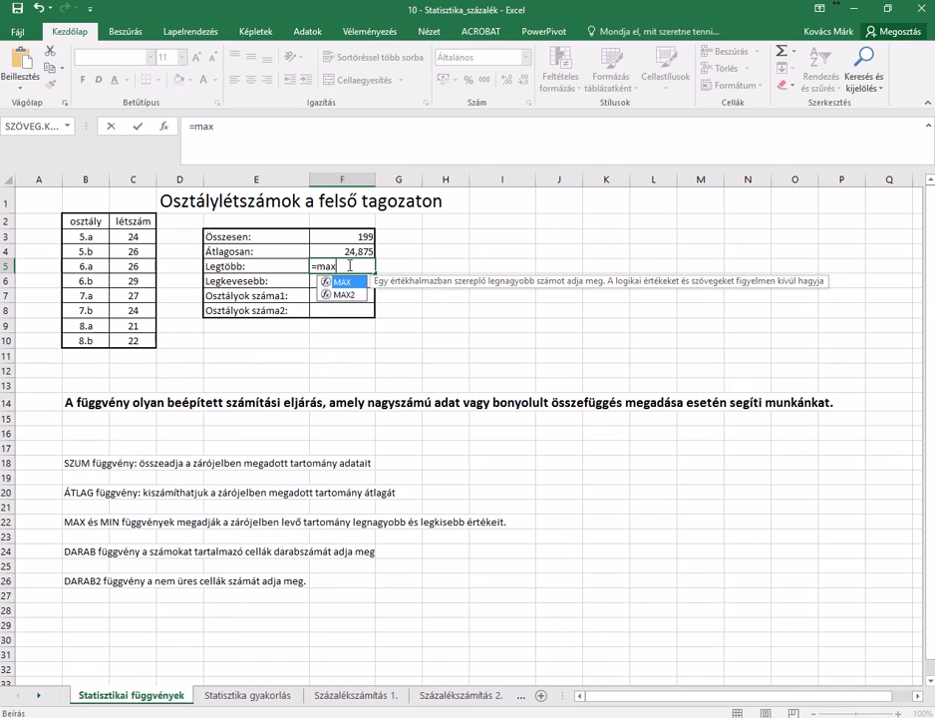
pyautogui.write('(')
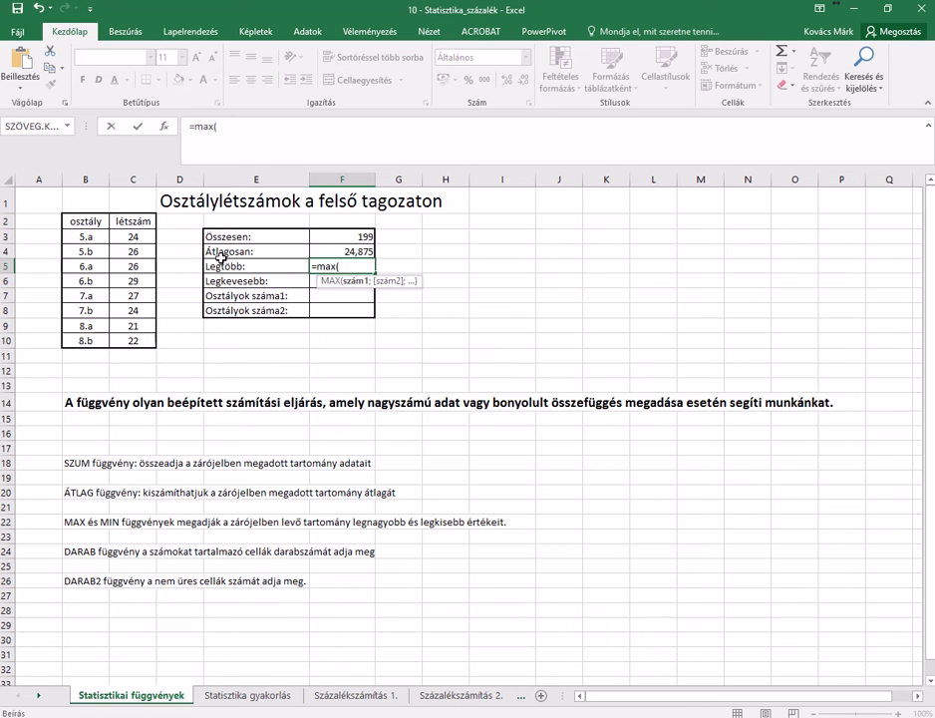
pyautogui.moveTo(138, 235); pyautogui.dragTo(133, 339)
pyautogui.press('Return')
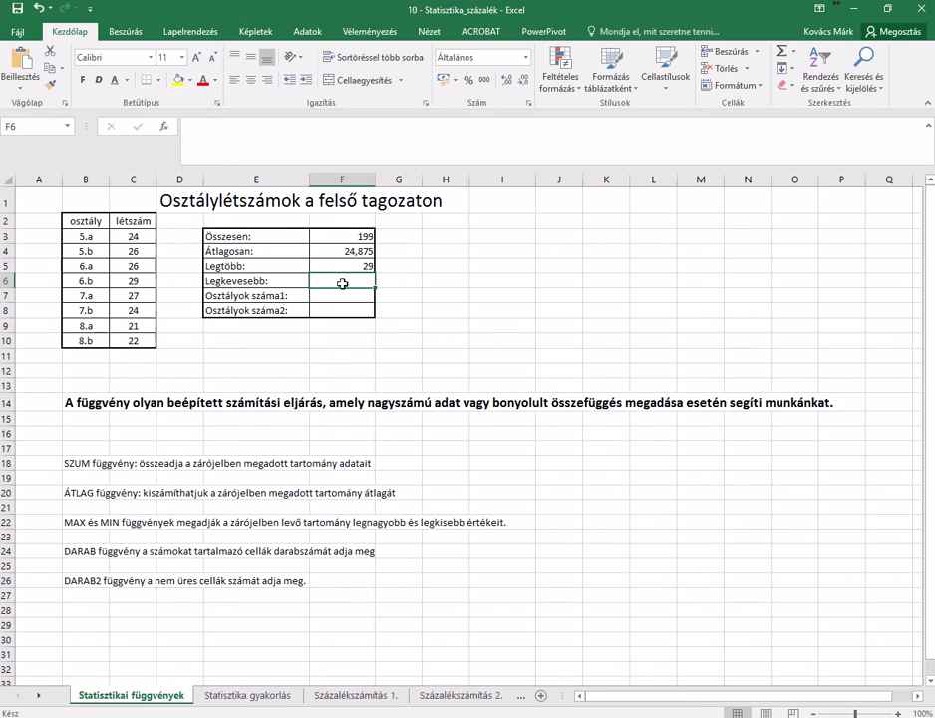
# Step: Find the smallest class size in the Legkevesebb cell F6 with the MIN function over C3:C10
pyautogui.click(350, 289)
pyautogui.click(349, 282)
pyautogui.write('=')
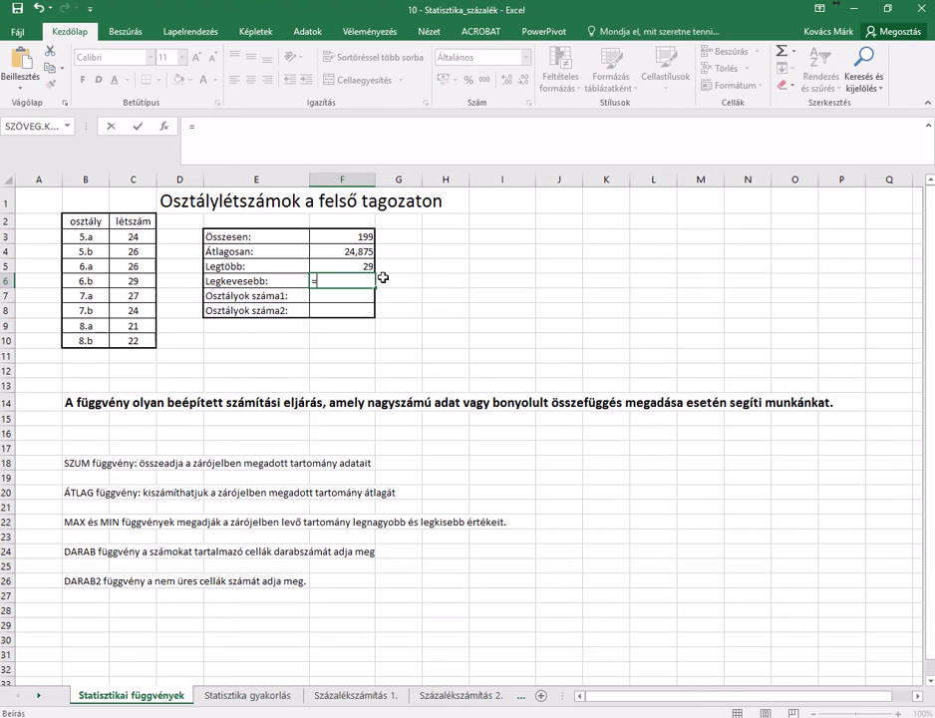
pyautogui.write('min')
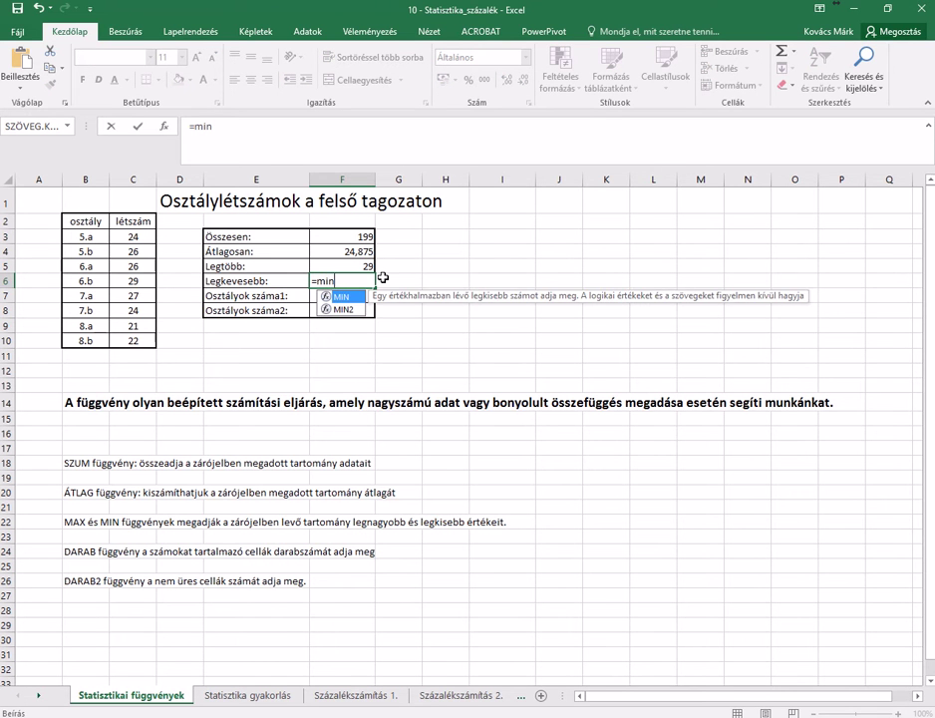
pyautogui.write('(')
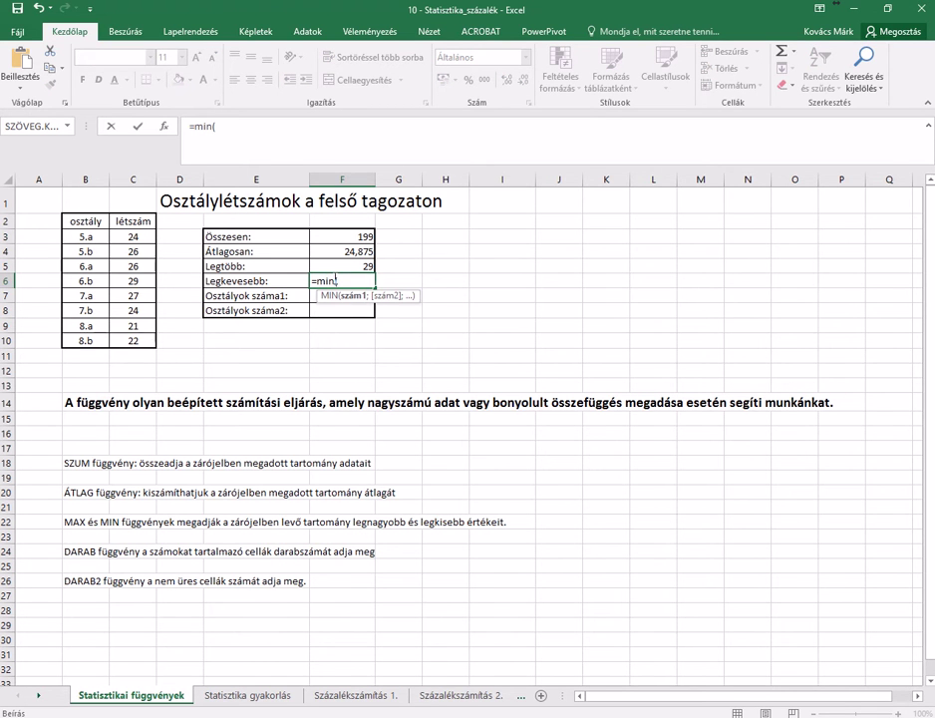
pyautogui.moveTo(133, 238); pyautogui.dragTo(137, 340)
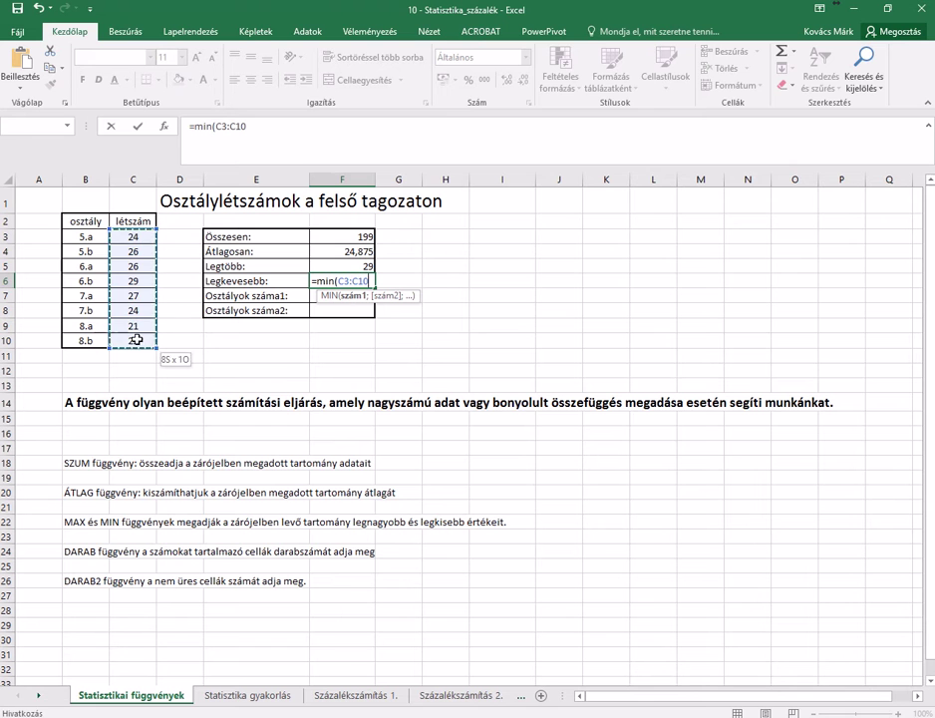
pyautogui.press('Return')
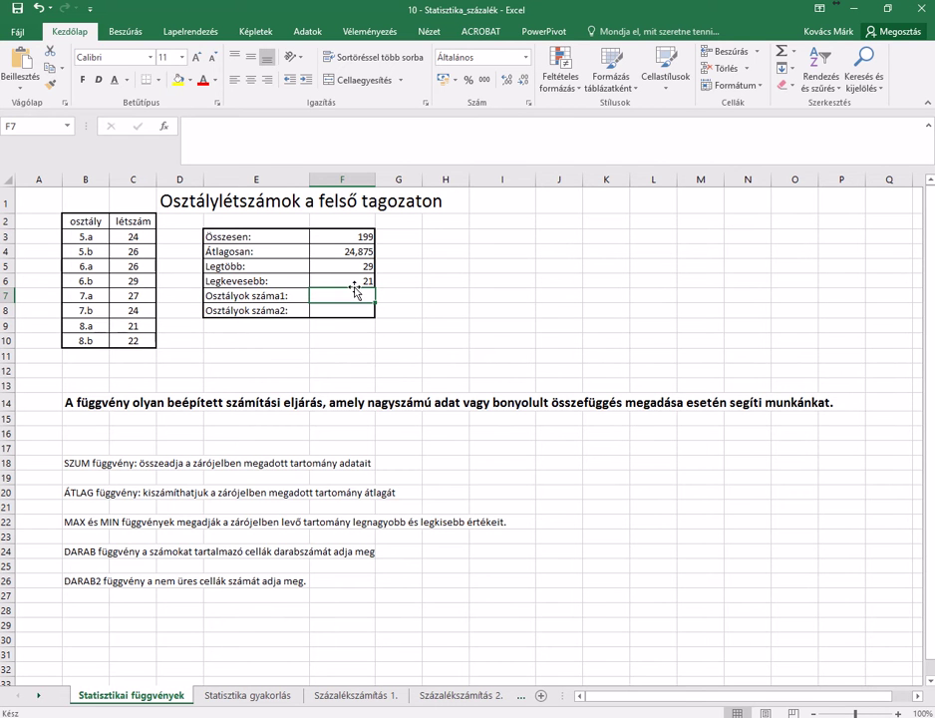
# Step: Enter =DARAB(C2:C4) in the Osztályok száma1 cell F7 and reselect the cell to check its formula
pyautogui.write('=darab')
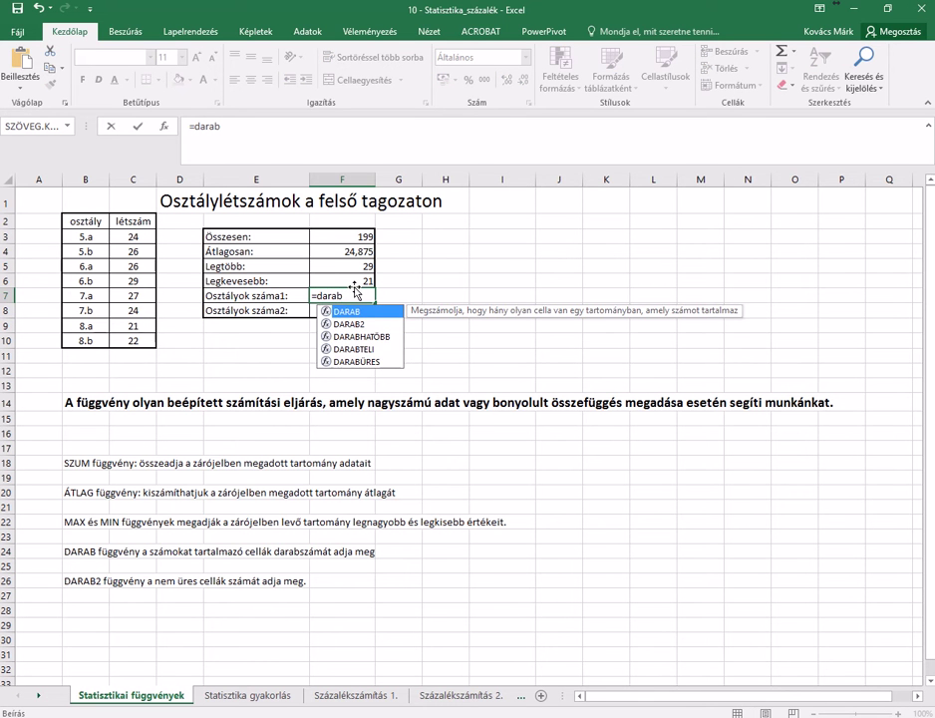
pyautogui.write('(')
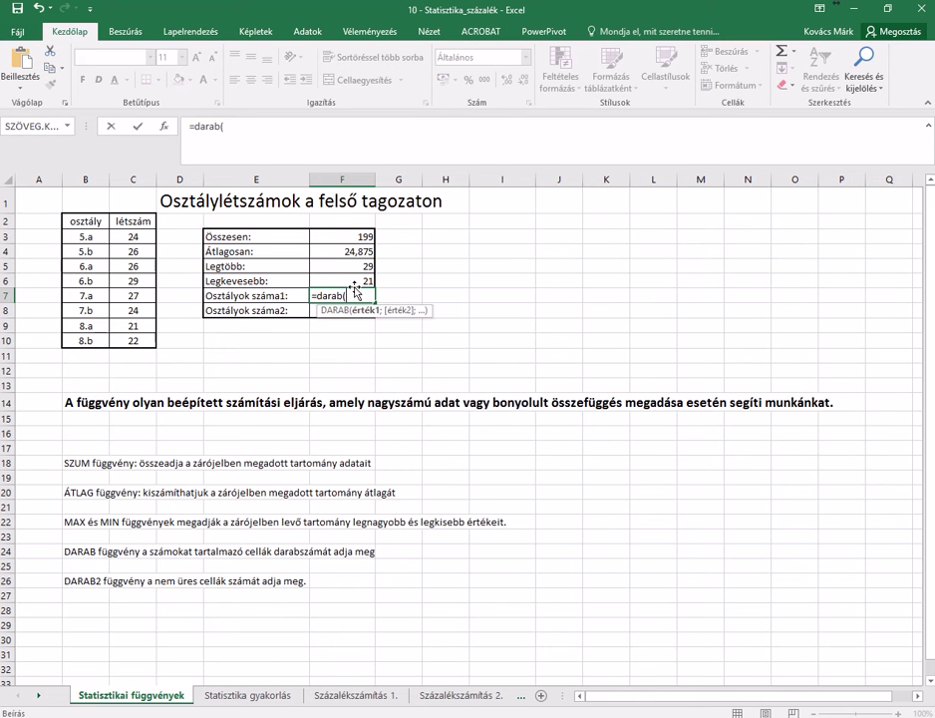
pyautogui.click(135, 221)
pyautogui.moveTo(134, 236)
pyautogui.mouseDown()
pyautogui.moveTo(137, 278)
pyautogui.moveTo(134, 227)
pyautogui.mouseUp()
pyautogui.press('Return')
pyautogui.click(133, 228)
pyautogui.click(359, 294)
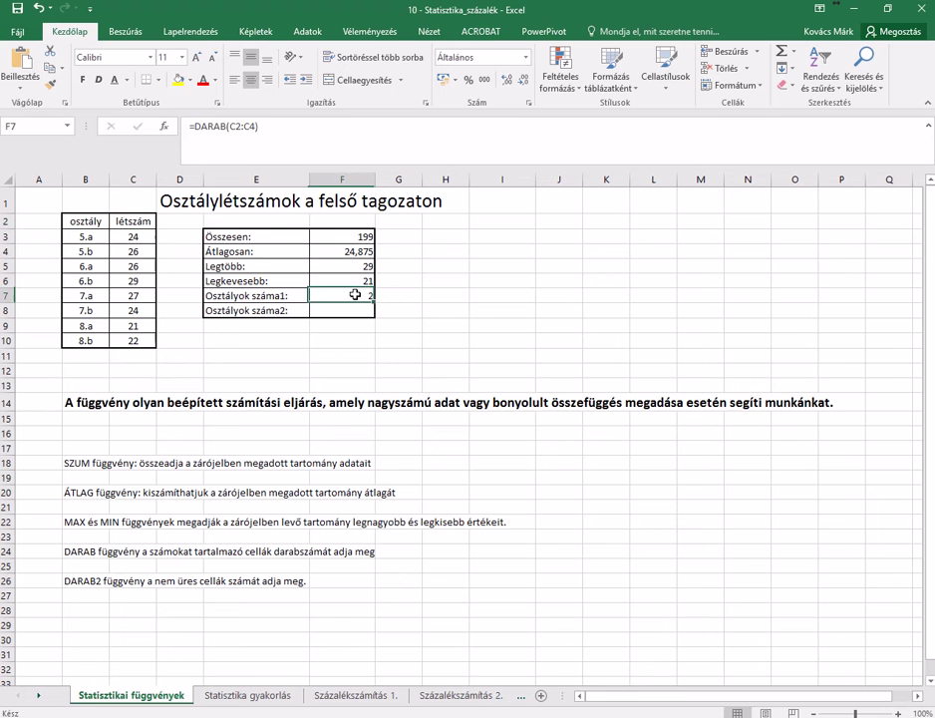
# Step: Change the counted range in the Osztályok száma1 cell F7 so the formula reads =DARAB(C2:C10)
pyautogui.click(242, 126)
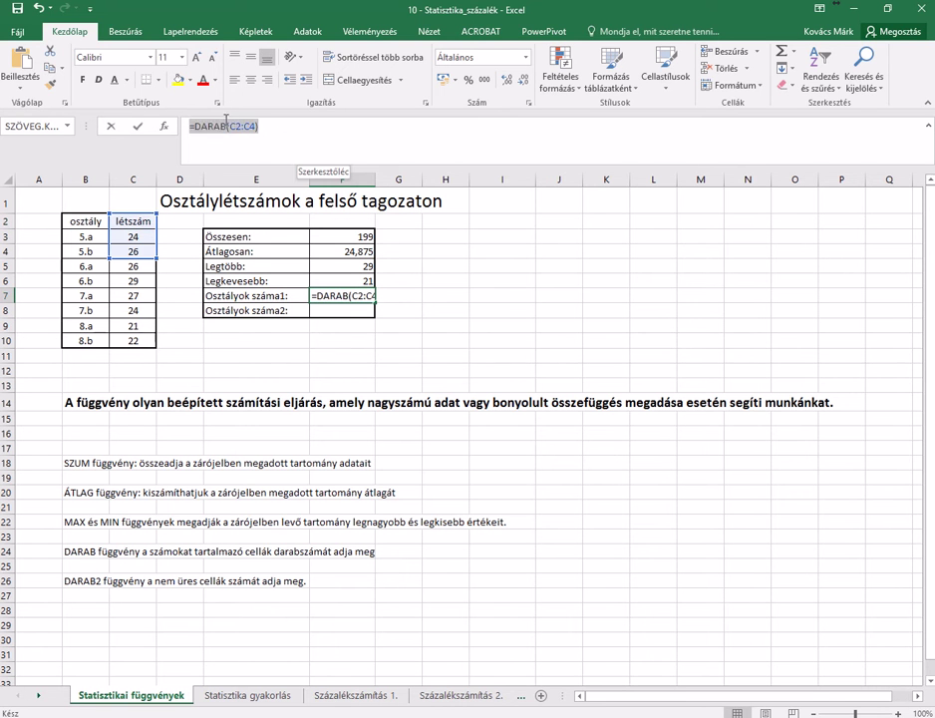
pyautogui.doubleClick(241, 127)
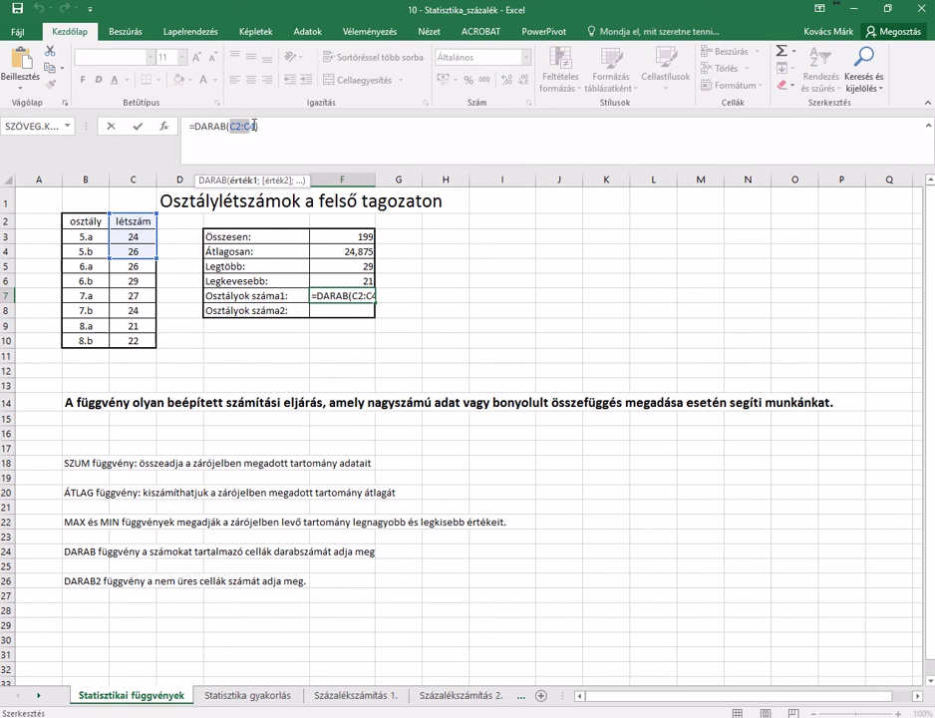
pyautogui.moveTo(142, 221); pyautogui.dragTo(142, 342)
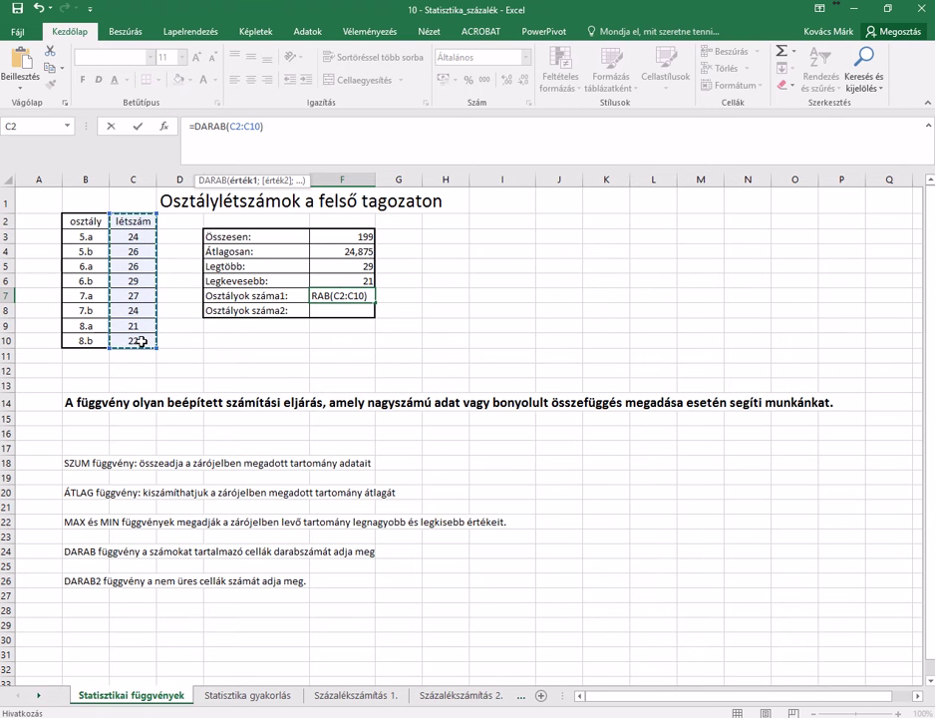
pyautogui.press('Return')
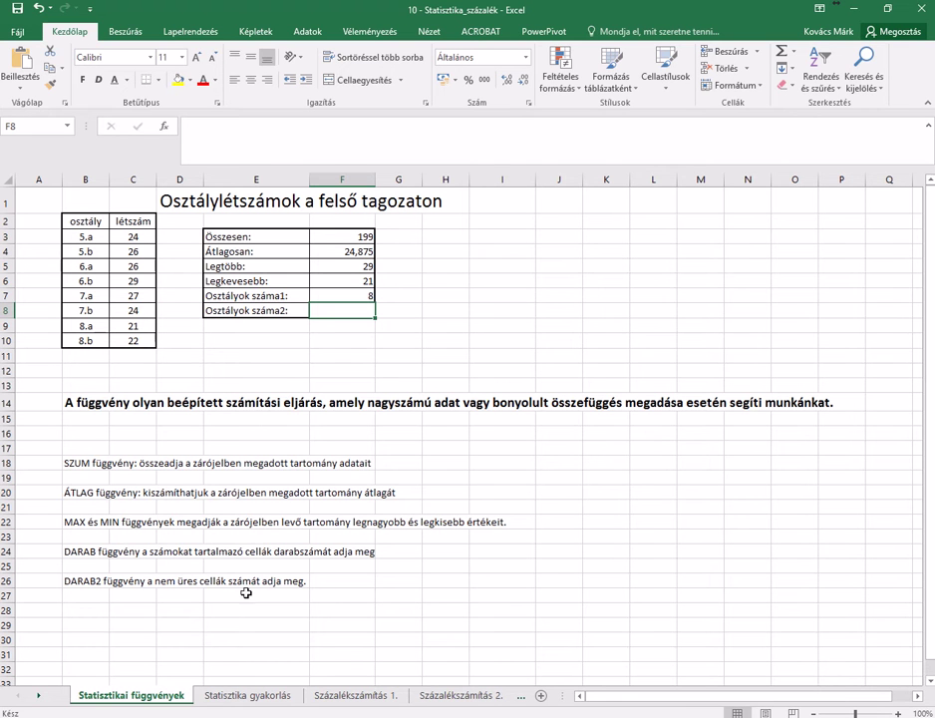
# Step: Count the non-empty cells in the Osztályok száma2 cell F8 with =DARAB2(C2:C13)
pyautogui.click(321, 339)
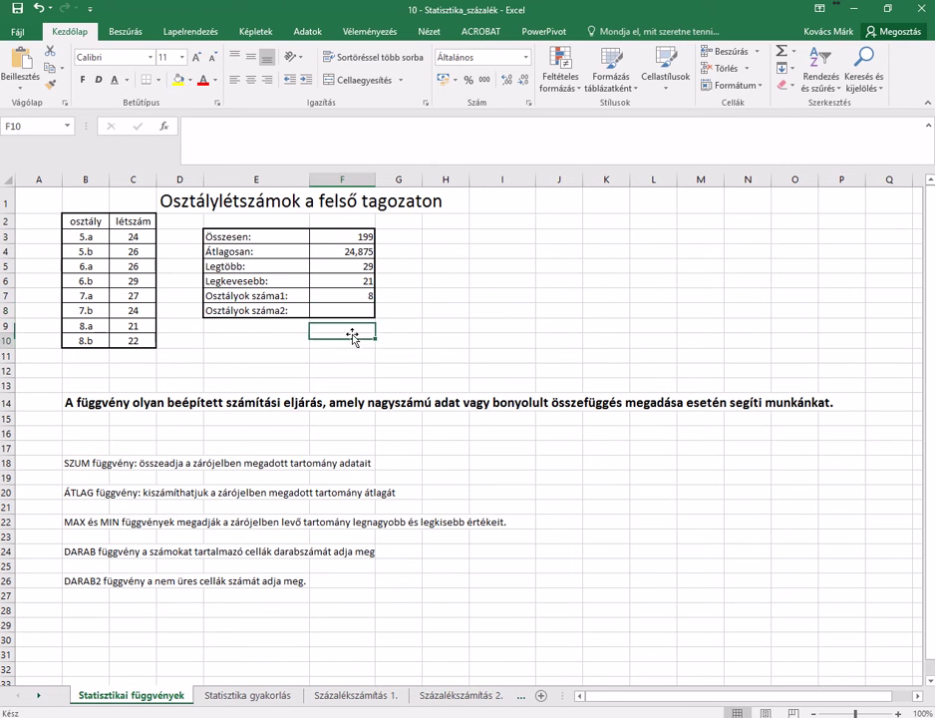
pyautogui.click(349, 312)
pyautogui.write('=')
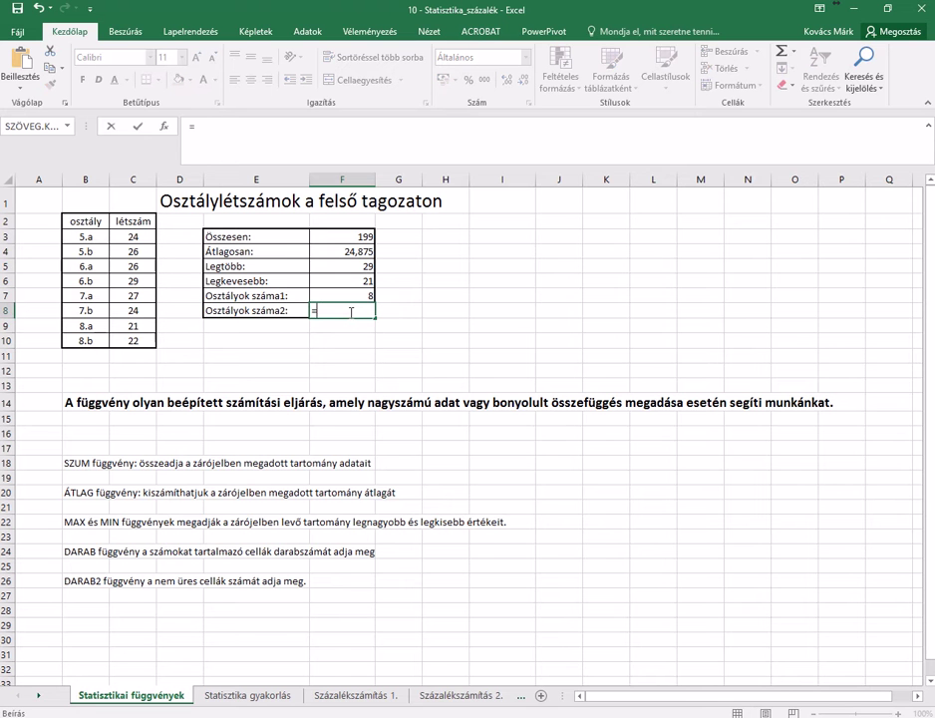
pyautogui.write('darab2')
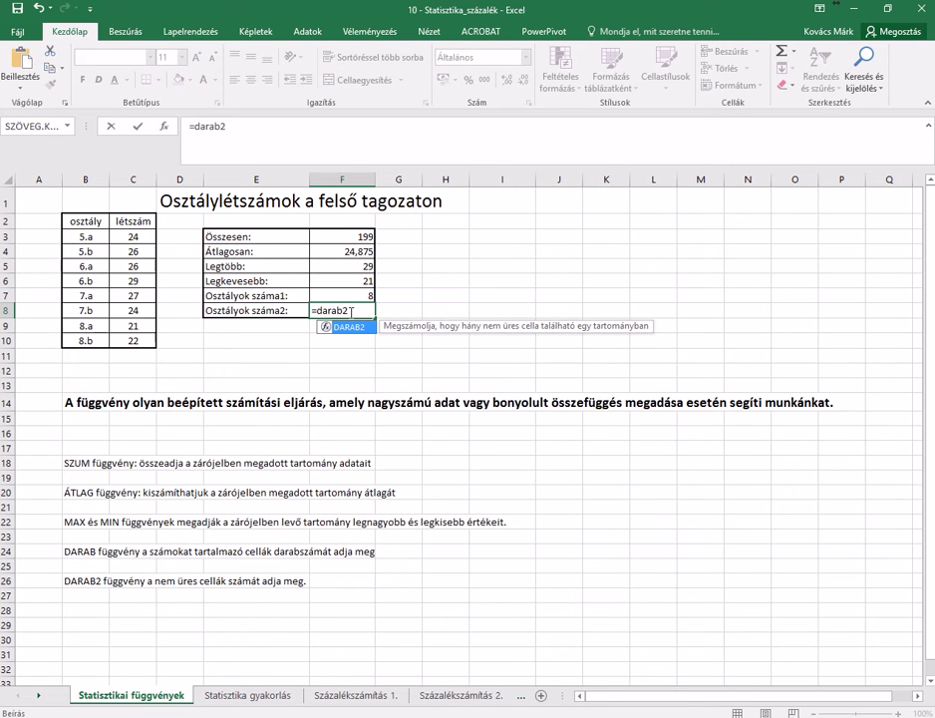
pyautogui.write('(')
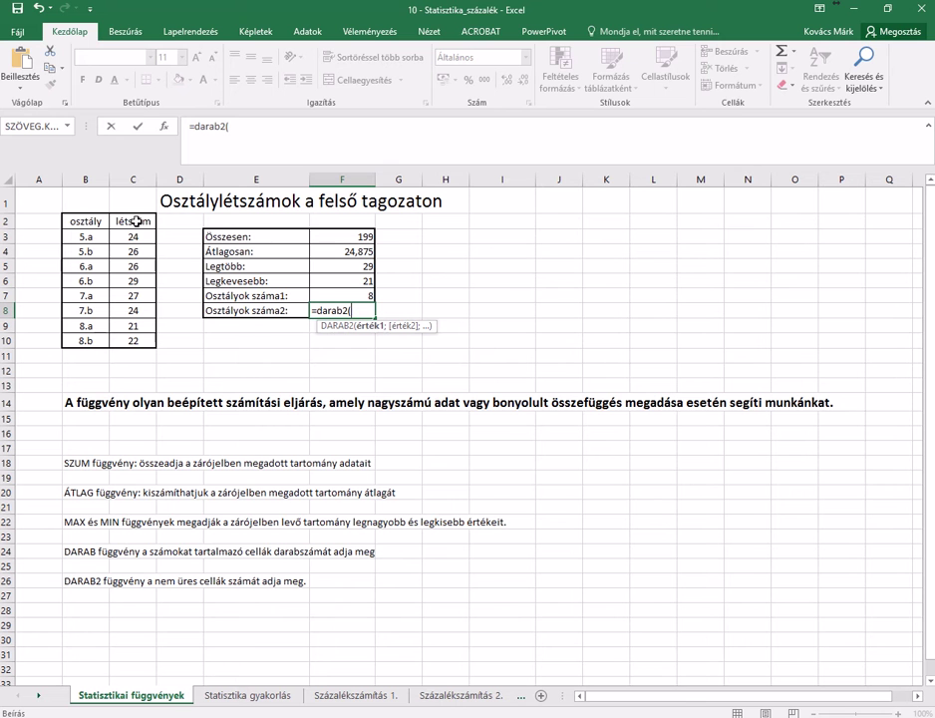
pyautogui.moveTo(136, 221); pyautogui.dragTo(135, 380)
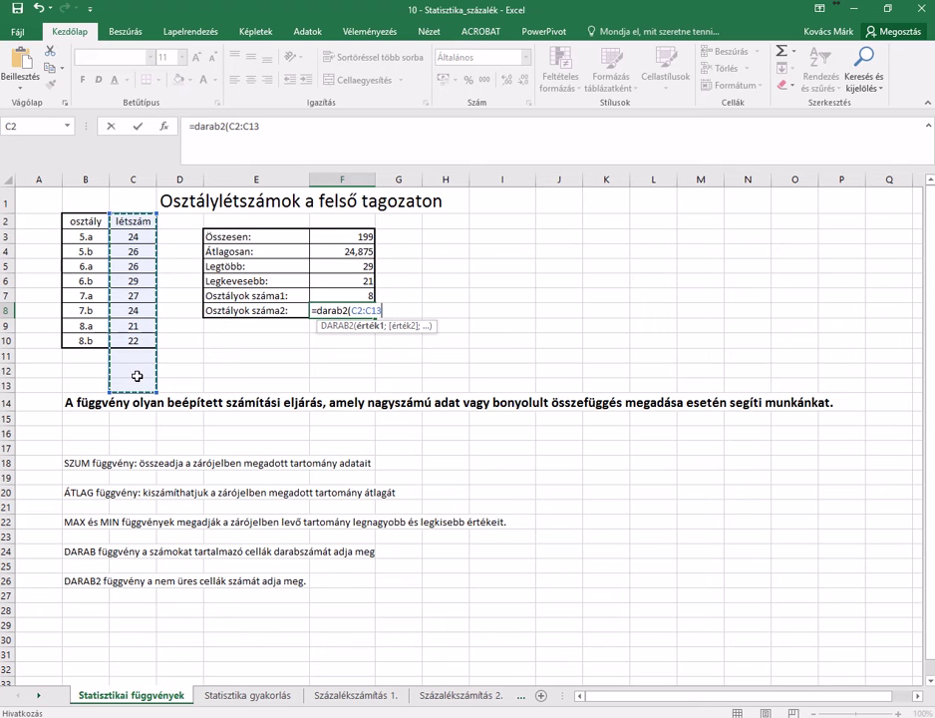
pyautogui.write(')')
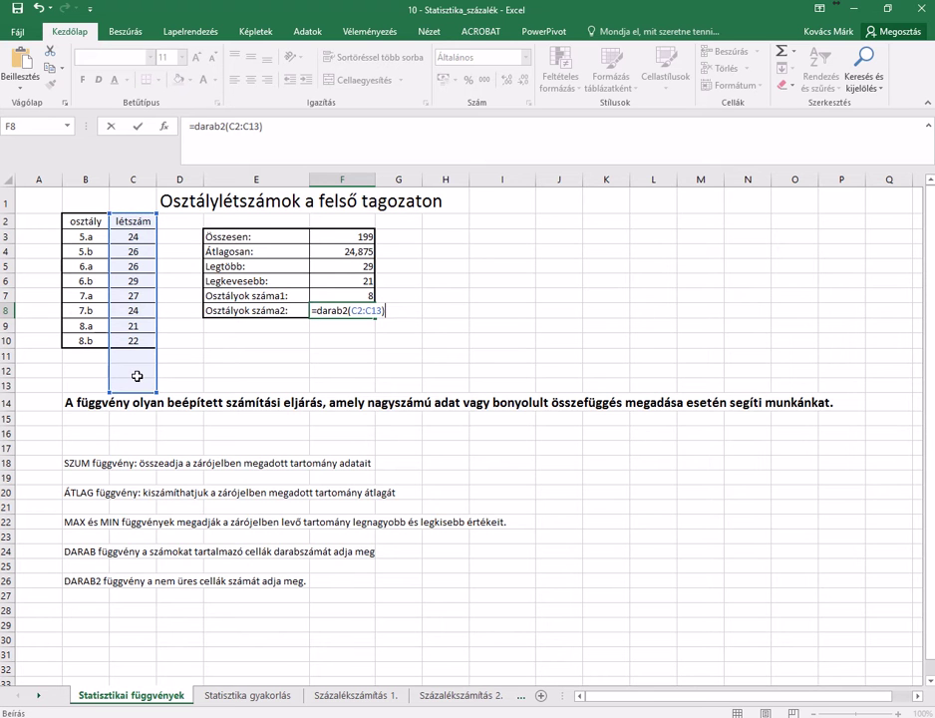
pyautogui.press('Return')
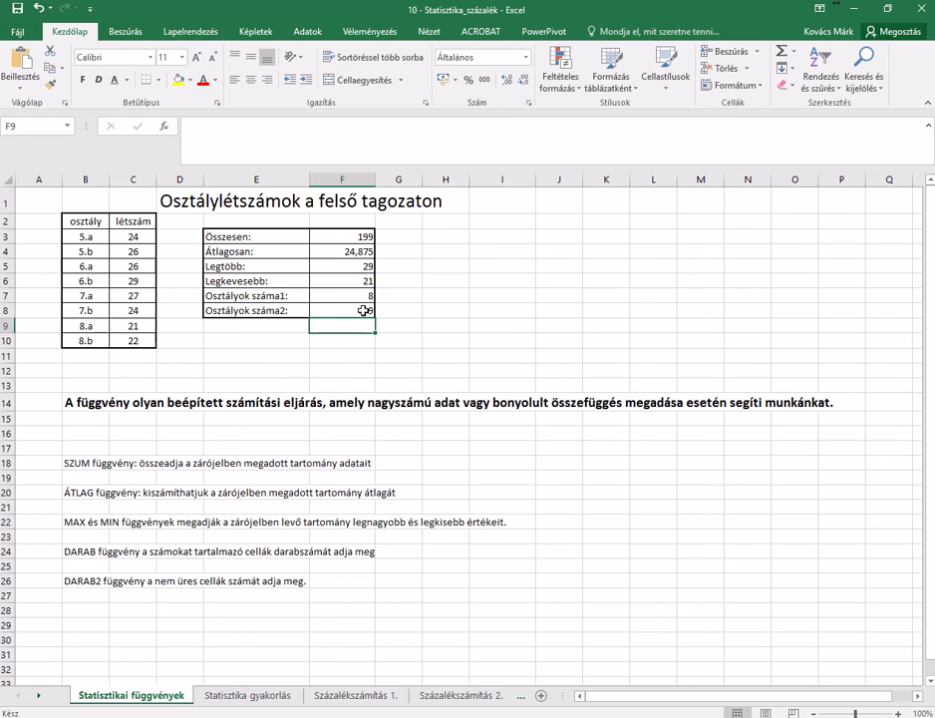
# Step: On the Statisztika gyakorlás sheet, calculate the first student's average in cell F3 with =ÁTLAG(C3:E3)
pyautogui.click(240, 696)
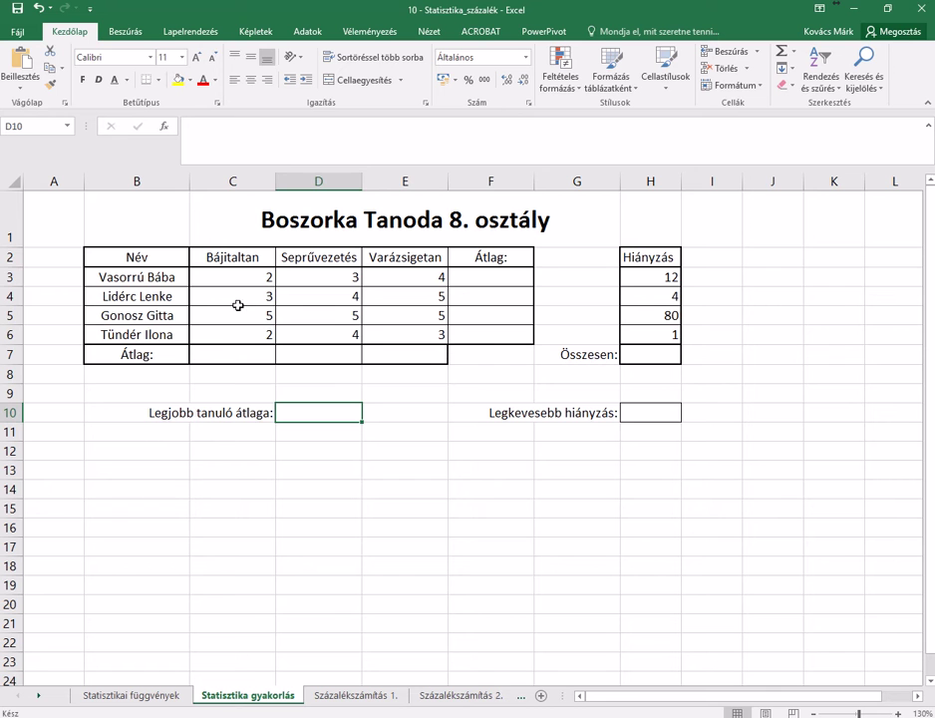
pyautogui.click(504, 278)
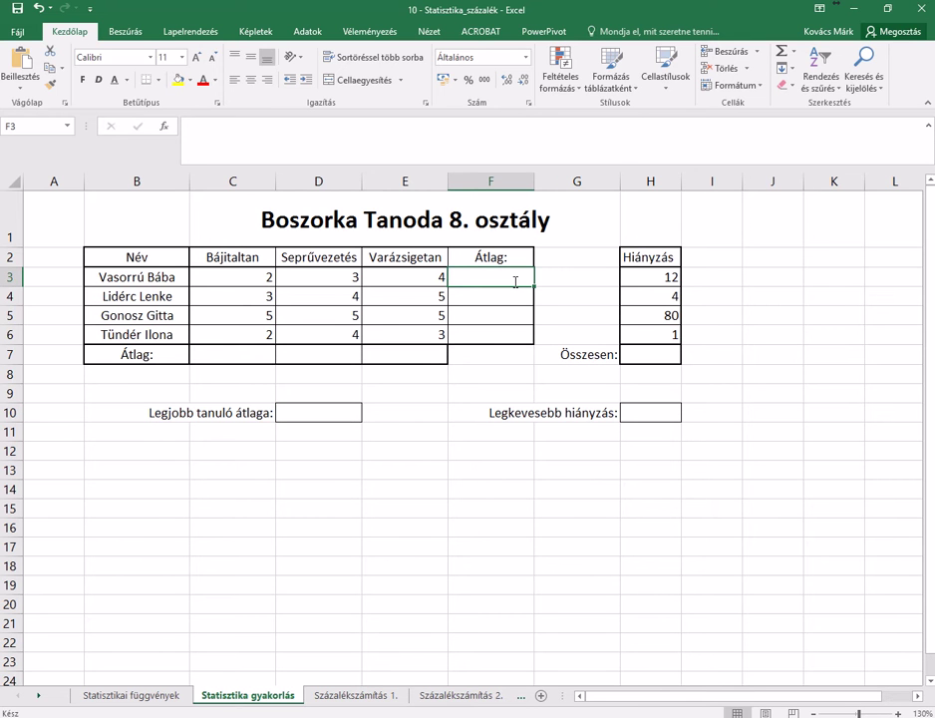
pyautogui.write('=átlag(')
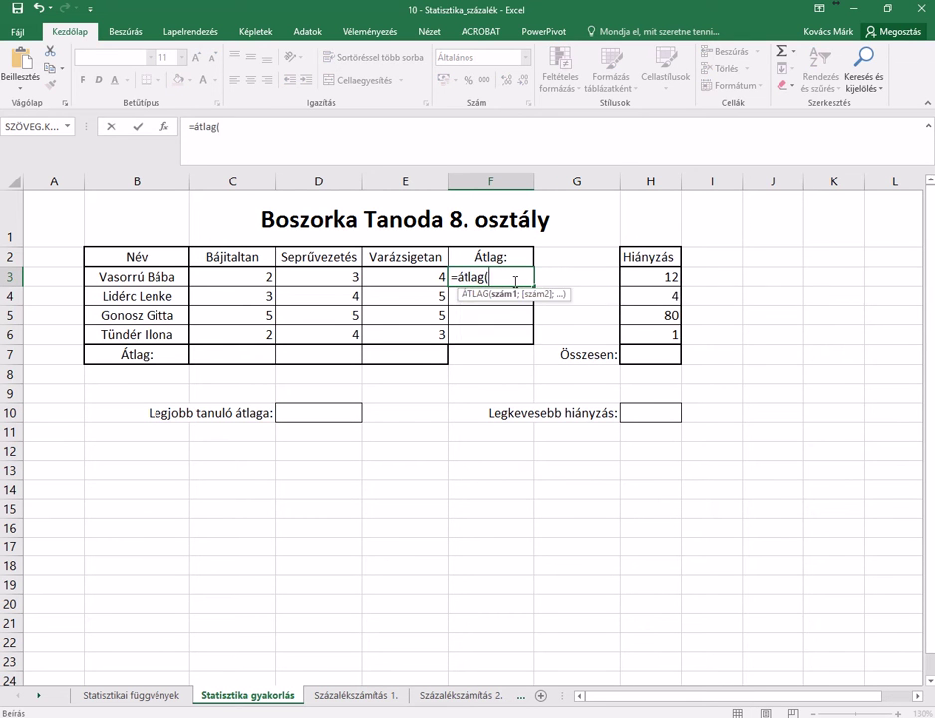
pyautogui.moveTo(211, 281); pyautogui.dragTo(405, 278)
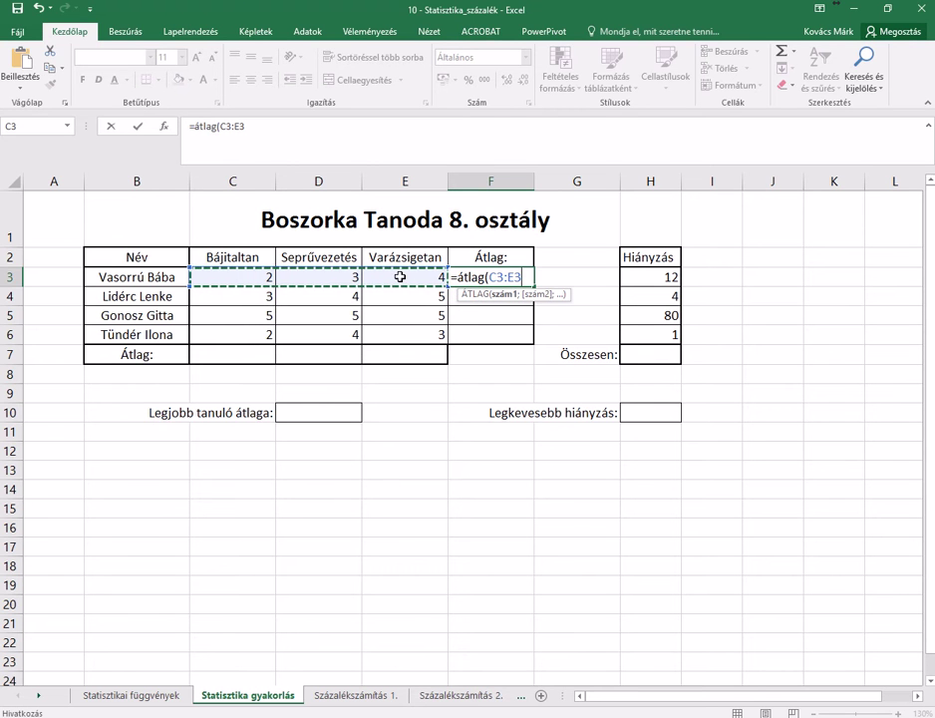
pyautogui.write(')')
pyautogui.press('Return')
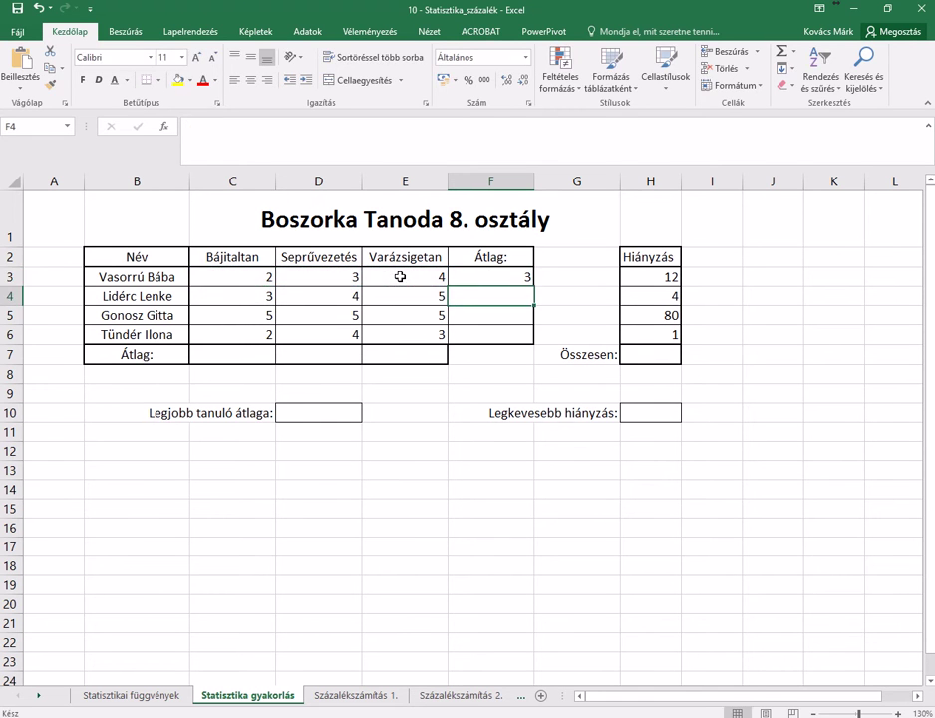
# Step: Fill the average formula from F3 down to F6 without copying the formatting
pyautogui.click(504, 275)
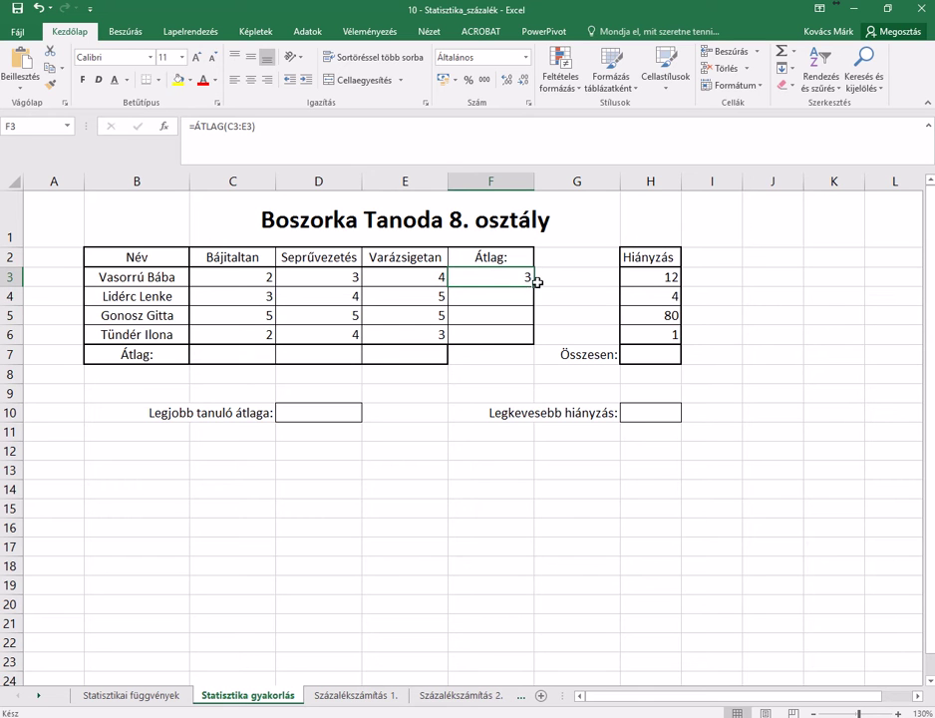
pyautogui.moveTo(533, 286); pyautogui.dragTo(536, 344)
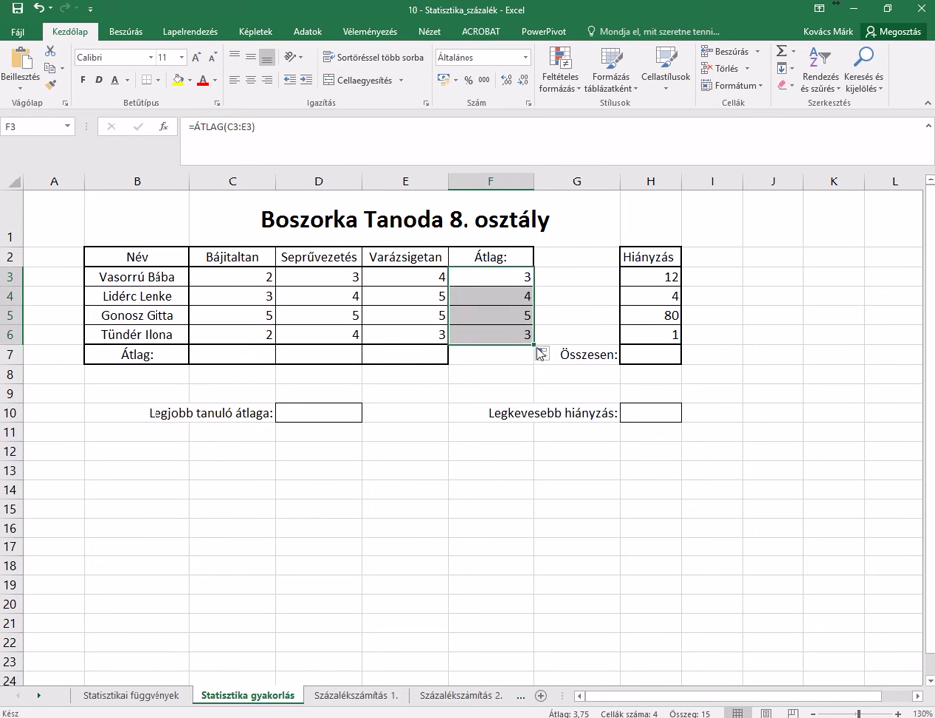
pyautogui.click(551, 357)
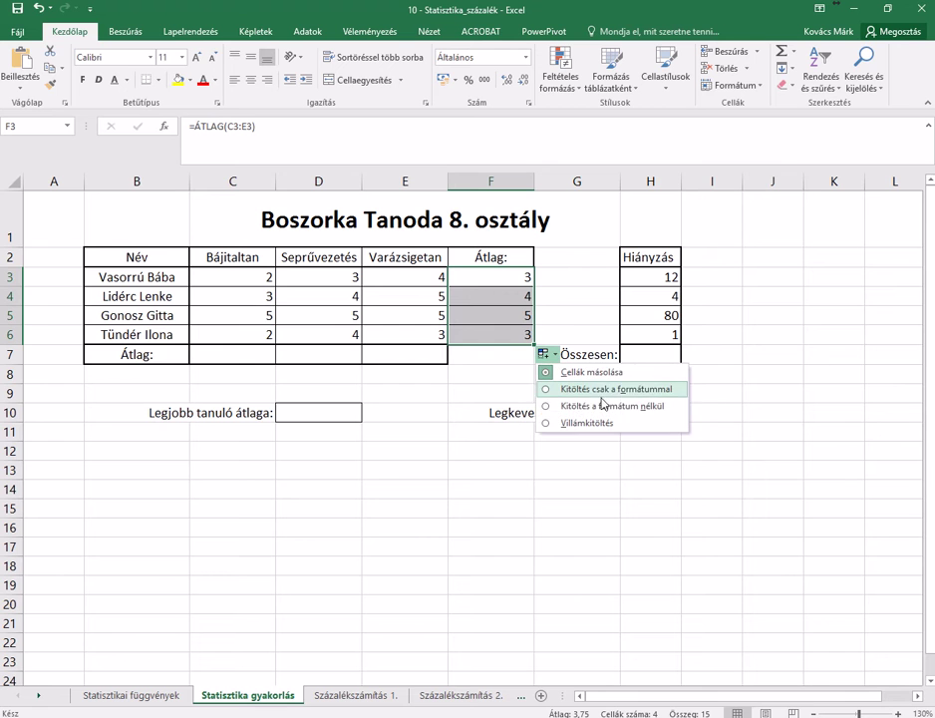
pyautogui.click(610, 408)
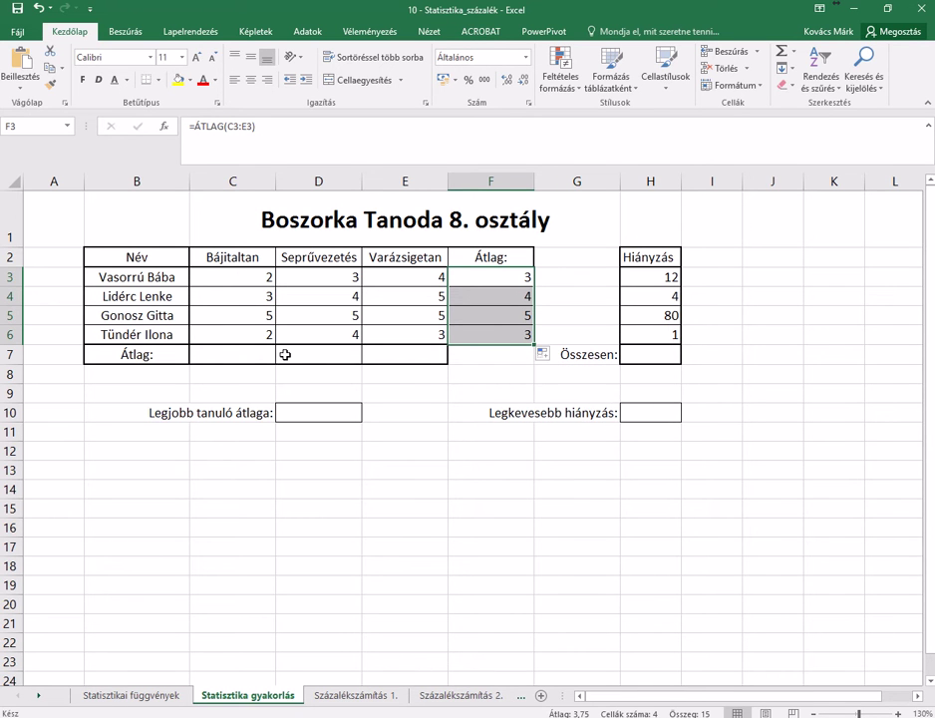
# Step: Calculate the Bájitaltan subject average in cell C7 with =ÁTLAG(C3:C6)
pyautogui.click(254, 357)
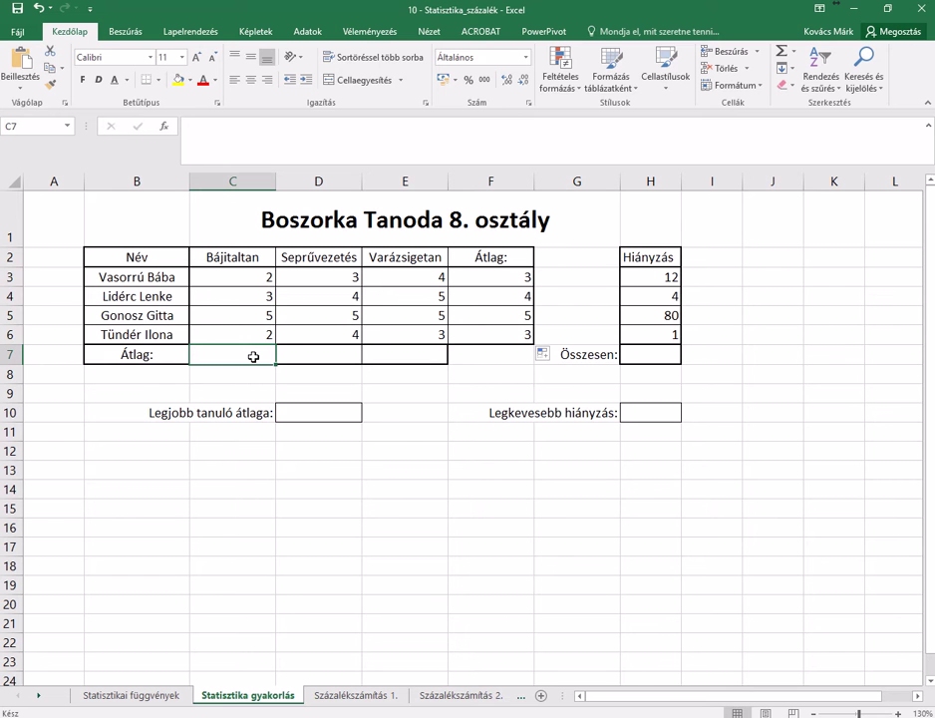
pyautogui.write('=')
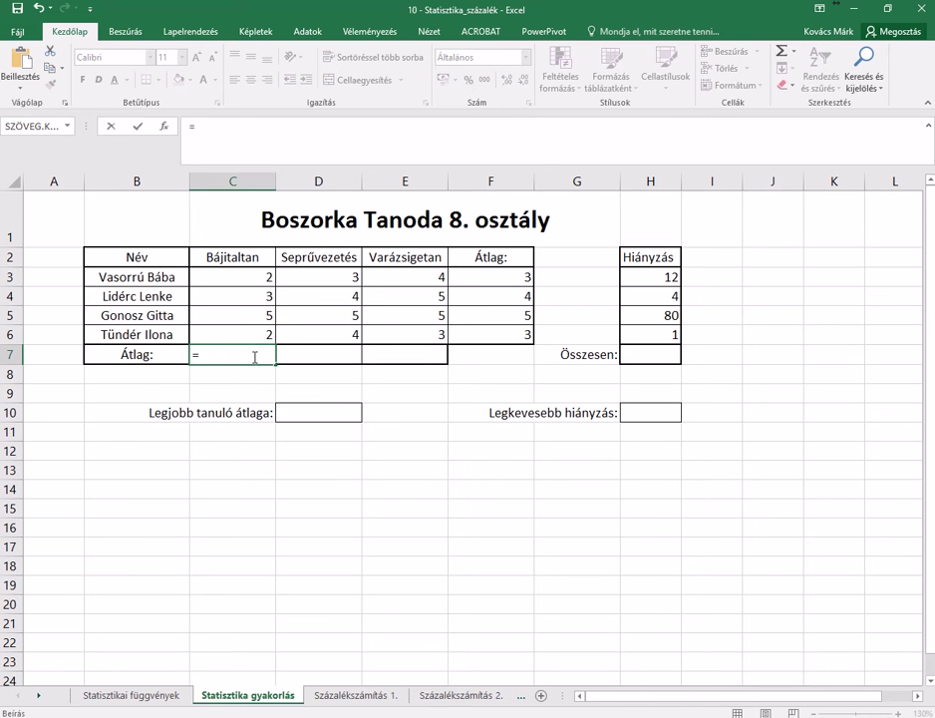
pyautogui.write('átlag(')
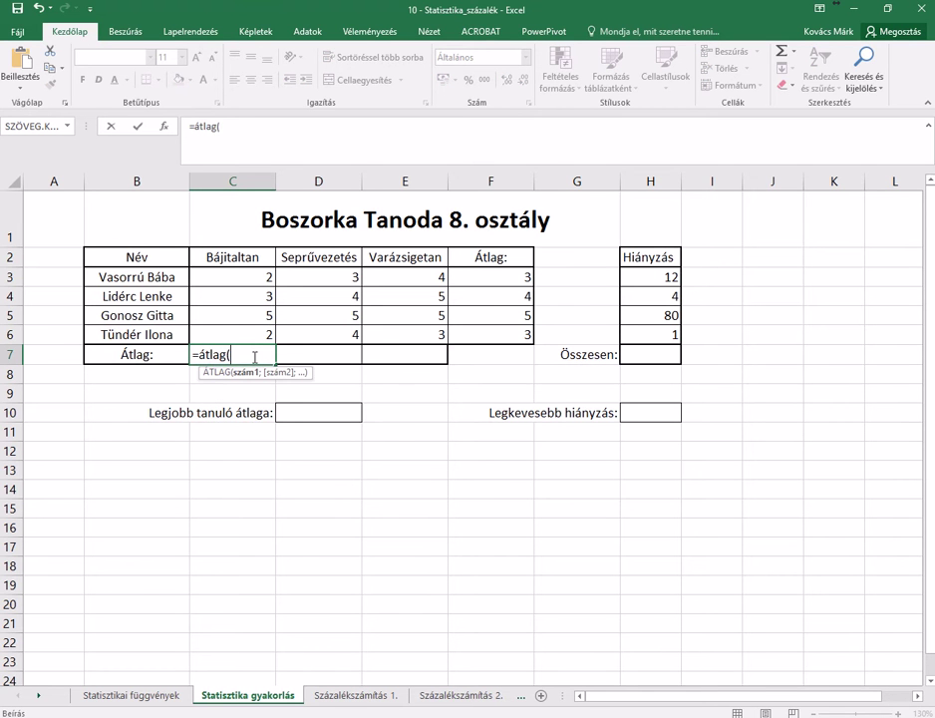
pyautogui.moveTo(253, 274); pyautogui.dragTo(251, 334)
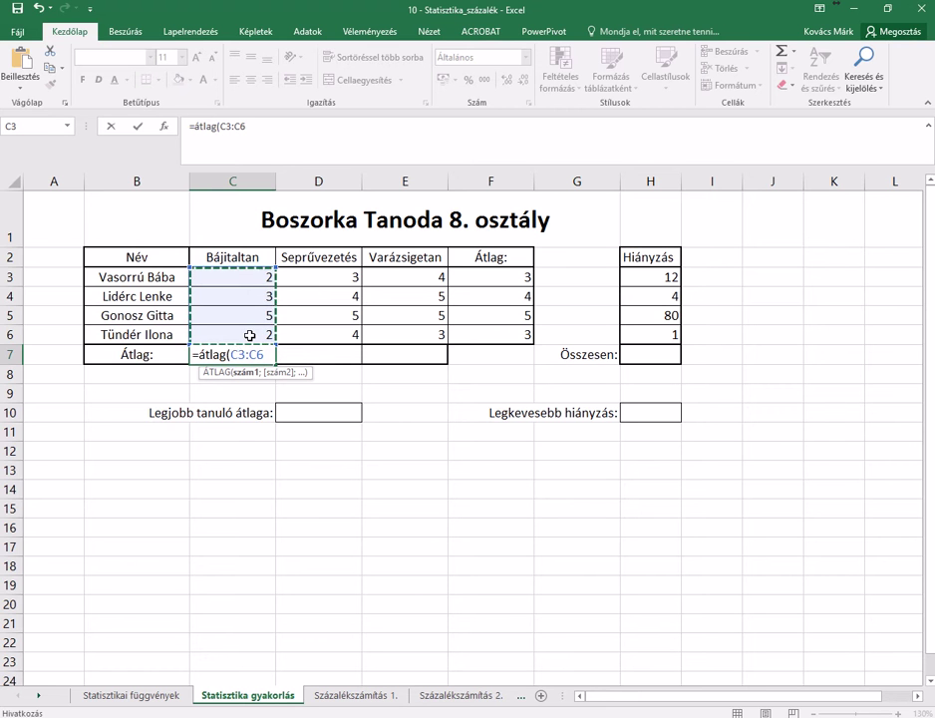
pyautogui.write(')')
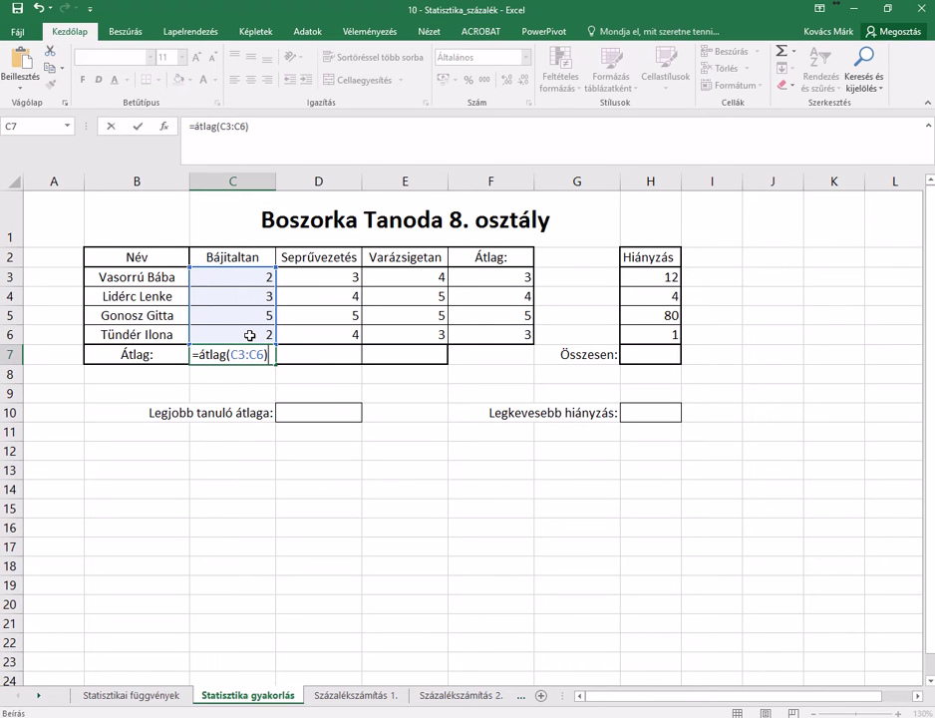
pyautogui.press('Return')
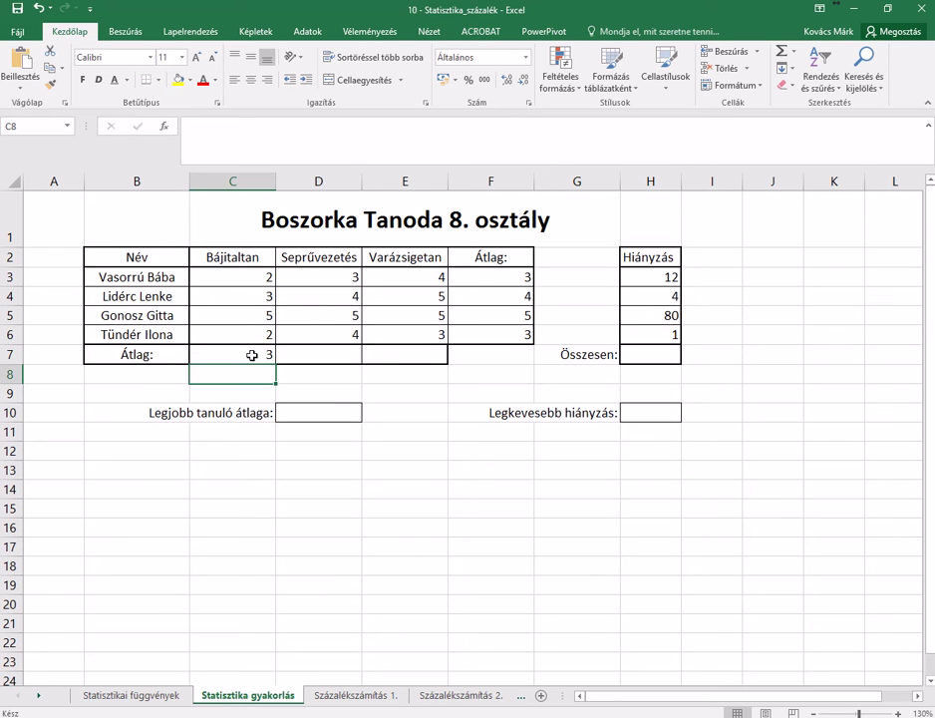
# Step: Fill the subject average formula from C7 across to E7 without copying the formatting
pyautogui.click(253, 355)
pyautogui.moveTo(275, 365); pyautogui.dragTo(424, 356)
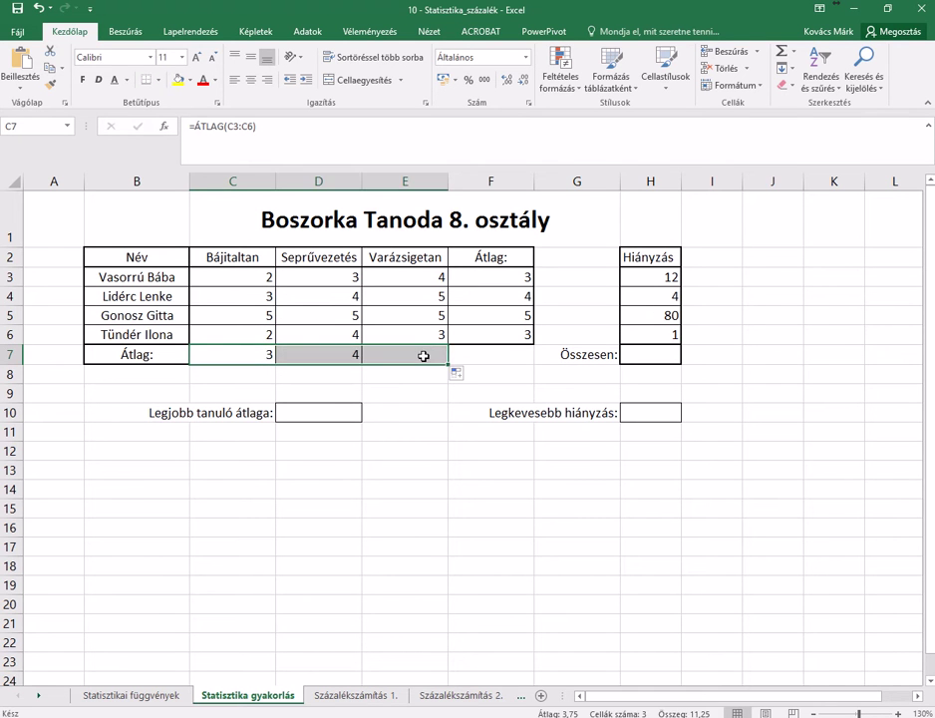
pyautogui.click(458, 374)
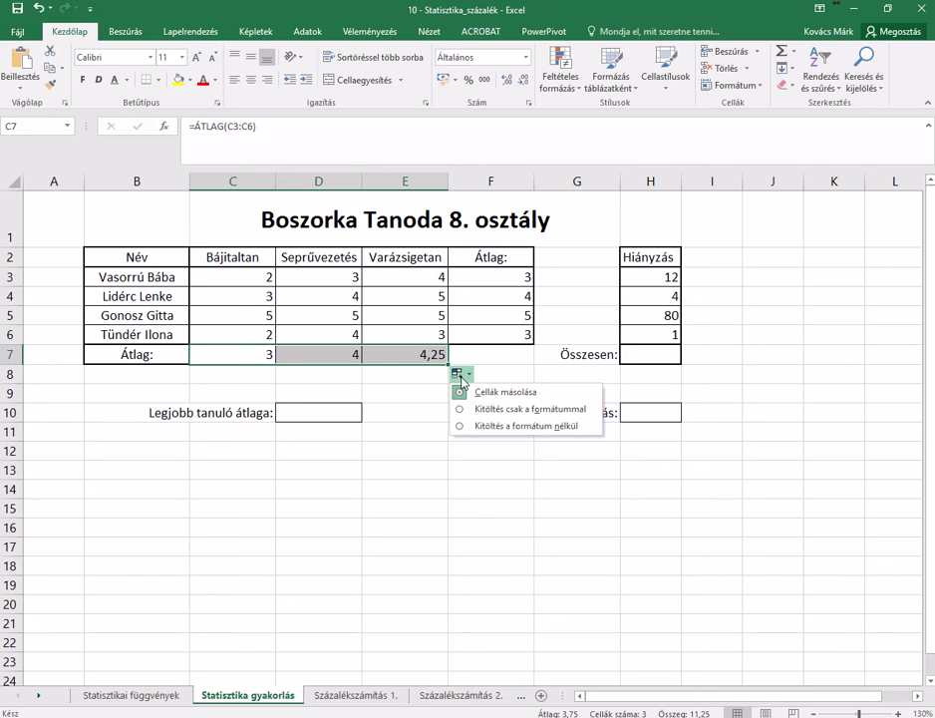
pyautogui.click(515, 425)
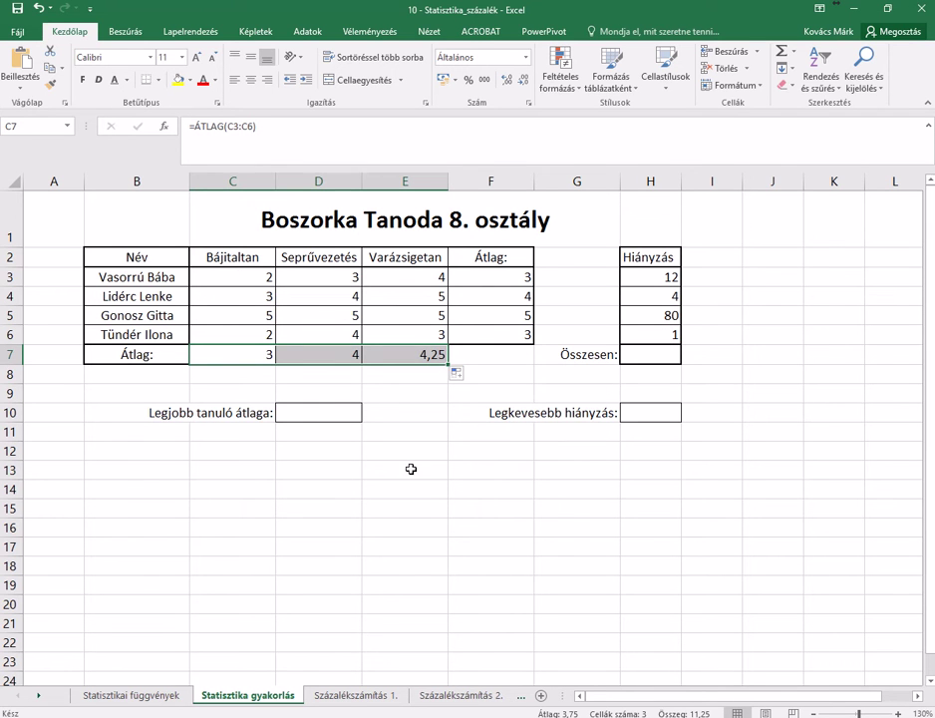
pyautogui.click(410, 468)
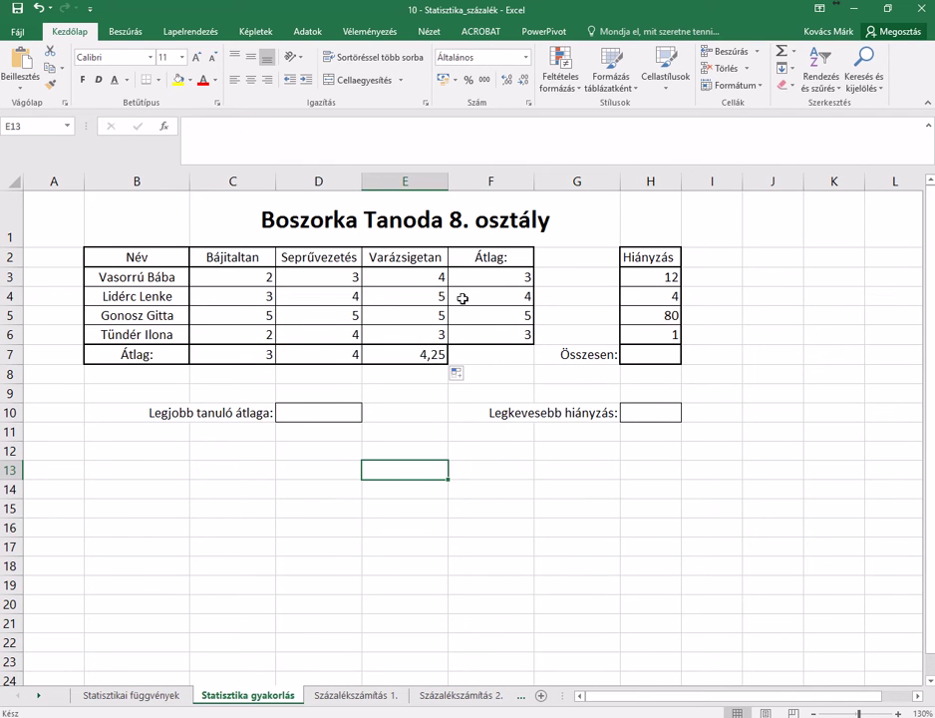
# Step: Total the absences in the Összesen cell H7 with =SZUM(H3:H6)
pyautogui.click(655, 356)
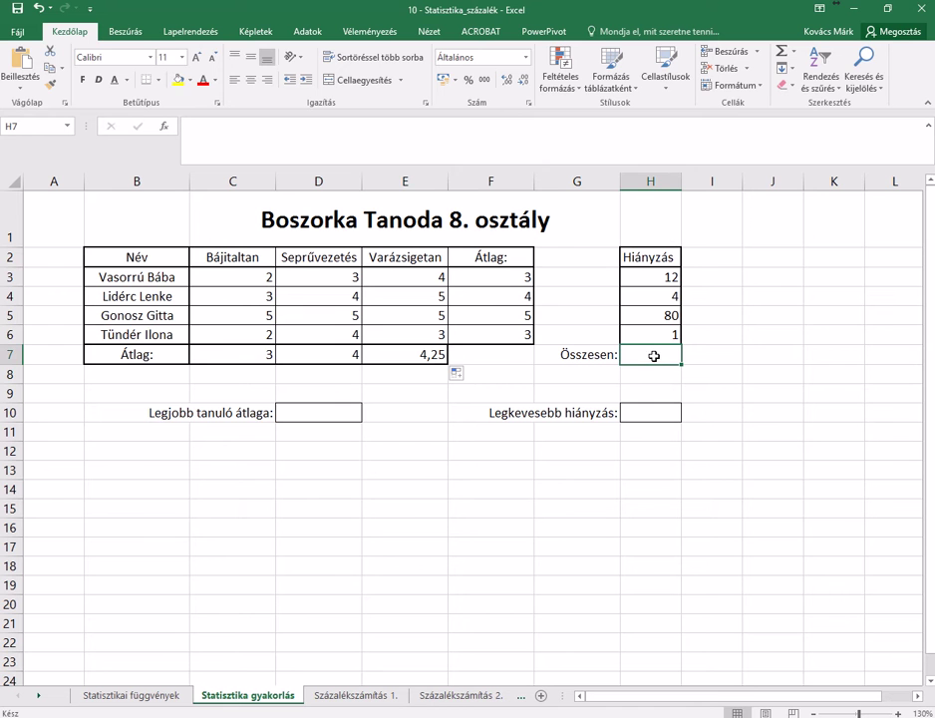
pyautogui.write('=szum(')
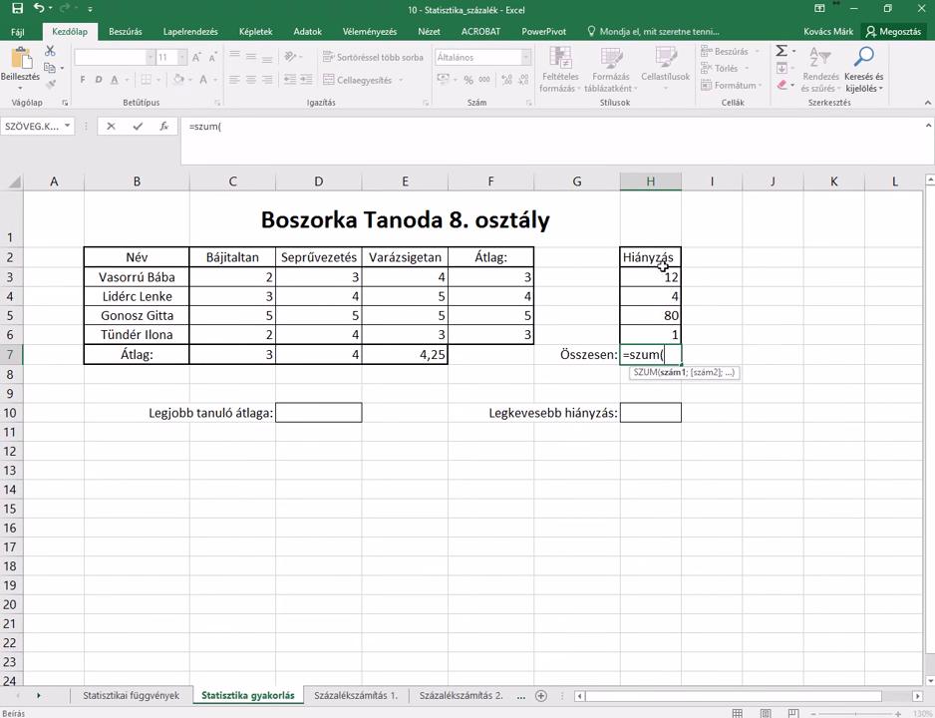
pyautogui.moveTo(660, 275); pyautogui.dragTo(660, 336)
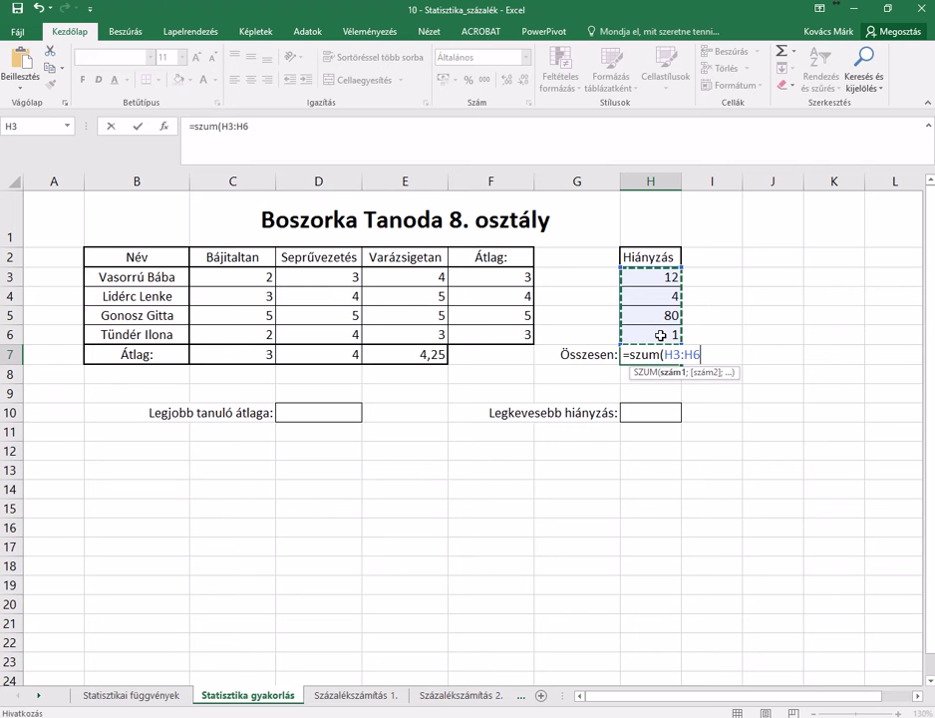
pyautogui.write(')')
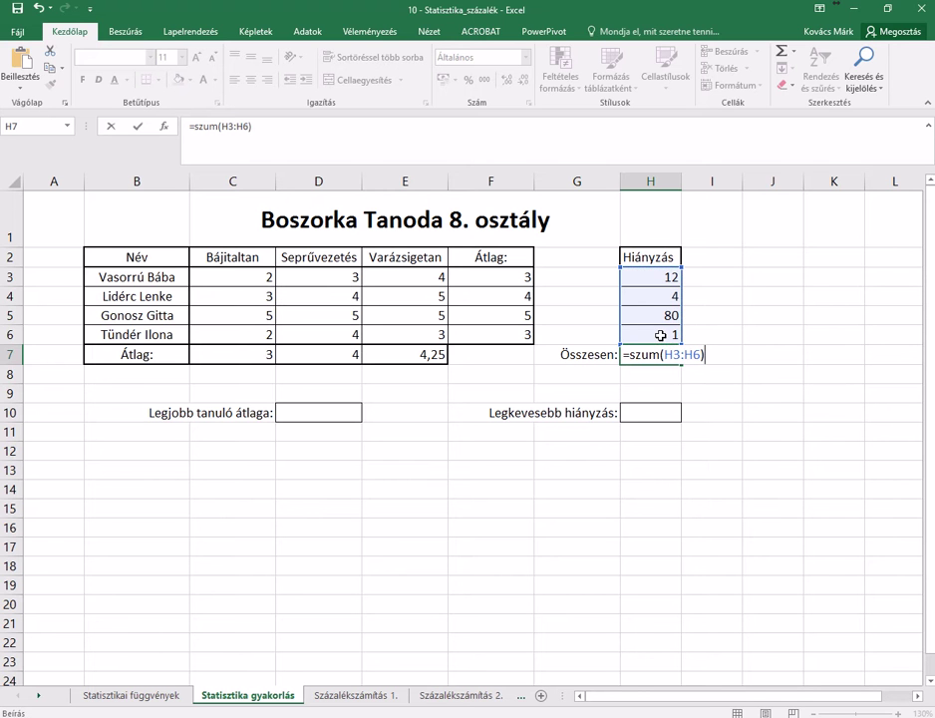
pyautogui.press('Return')
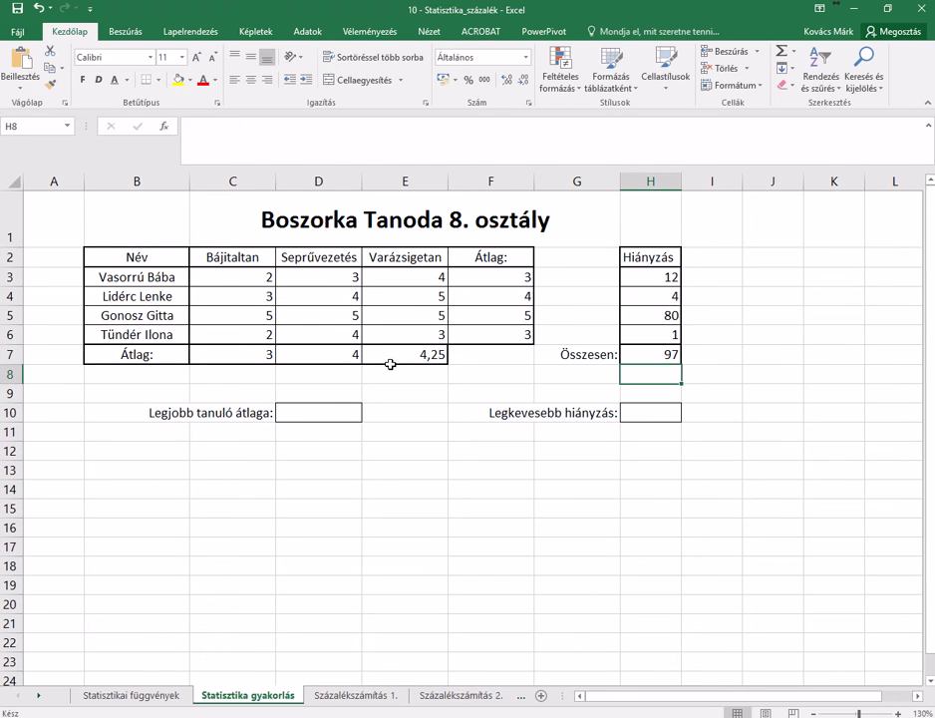
# Step: Find the best student's average in the Legjobb tanuló átlaga cell D10 with =MAX(F3:F6)
pyautogui.click(327, 408)
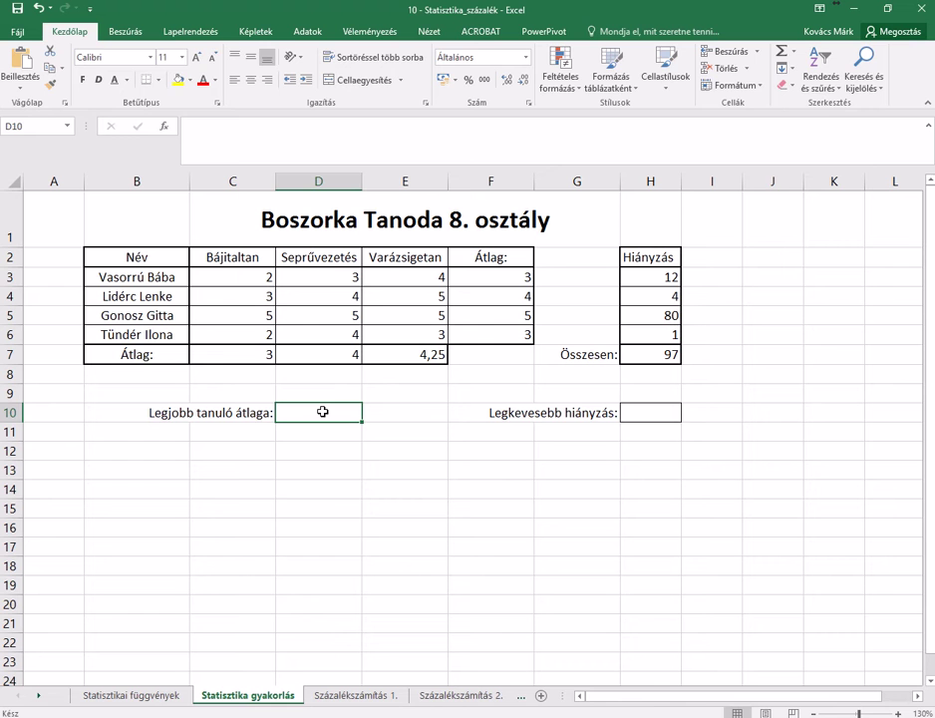
pyautogui.write('=max(')
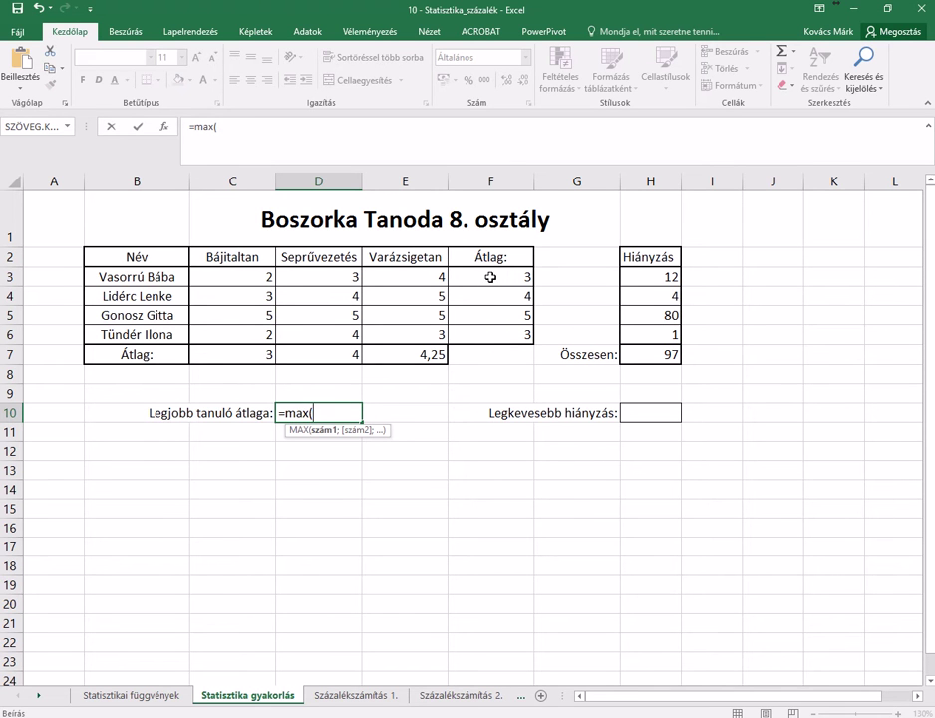
pyautogui.moveTo(491, 277); pyautogui.dragTo(454, 335)
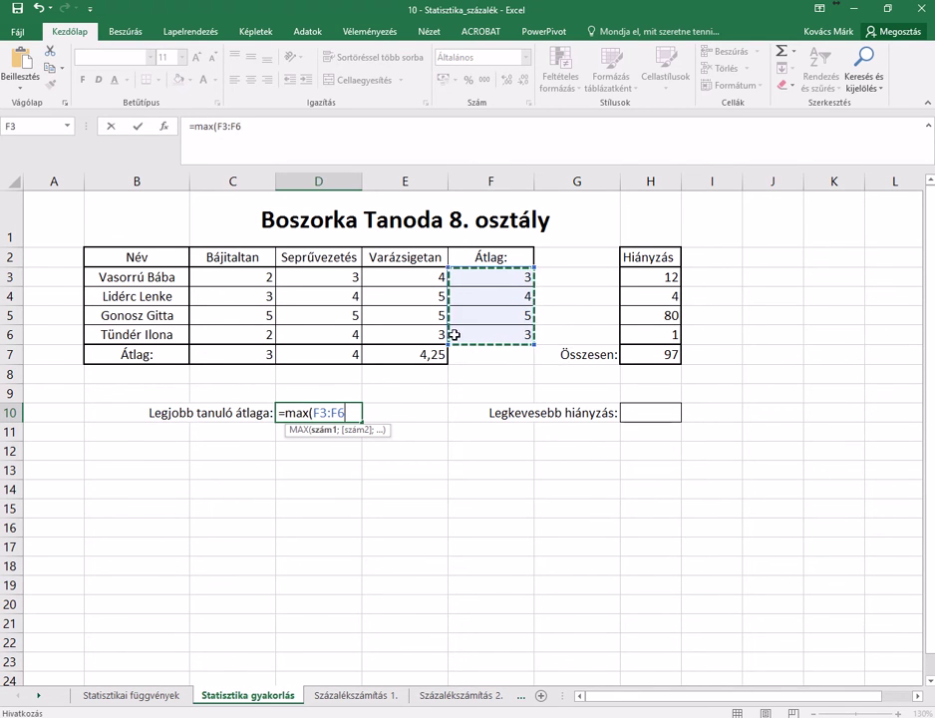
pyautogui.write(')')
pyautogui.press('Return')
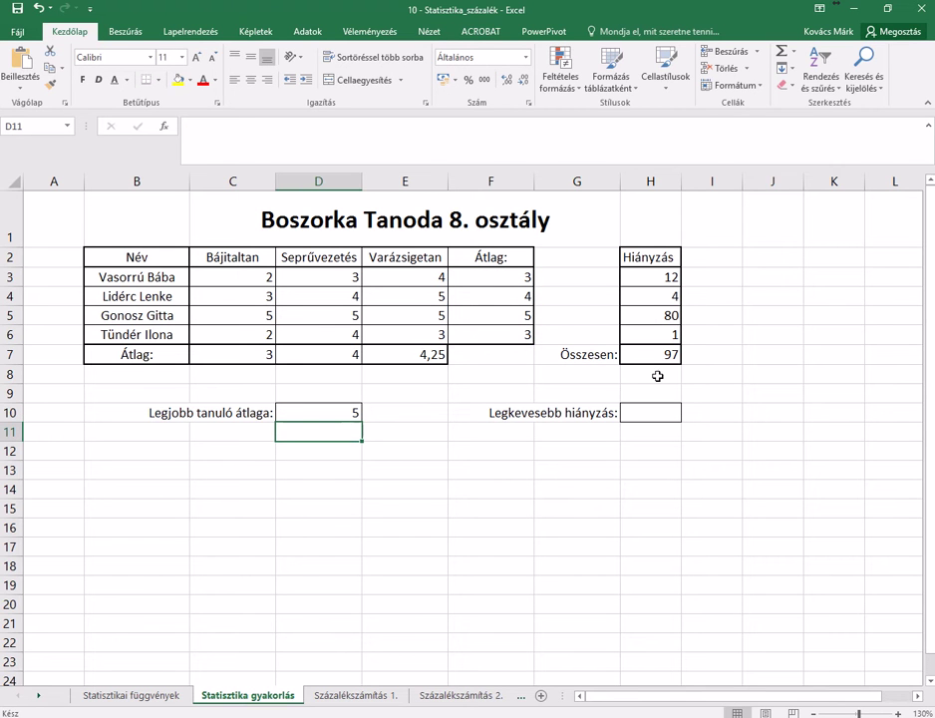
# Step: Find the fewest absences in the Legkevesebb hiányzás cell H10 with =MIN(H3:H6)
pyautogui.click(666, 417)
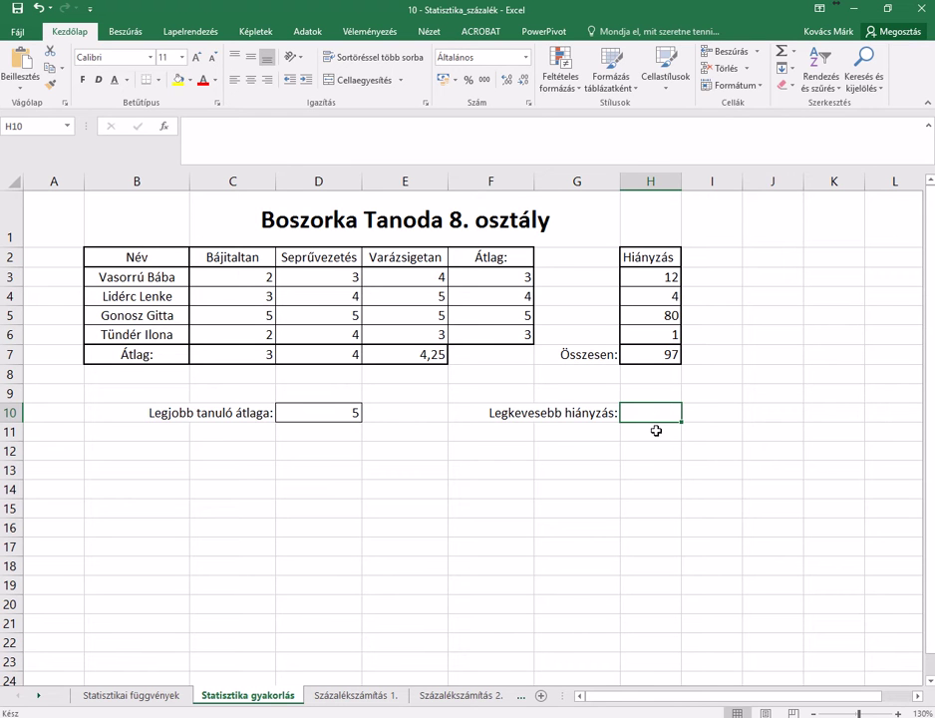
pyautogui.write('=min')
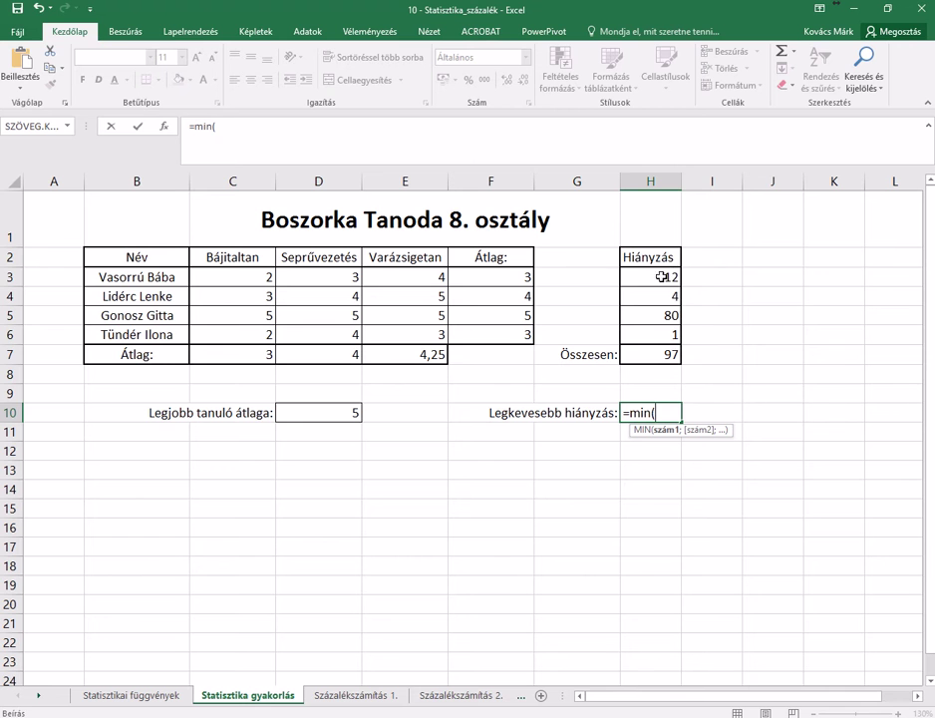
pyautogui.write('(')
pyautogui.moveTo(662, 277); pyautogui.dragTo(648, 331)
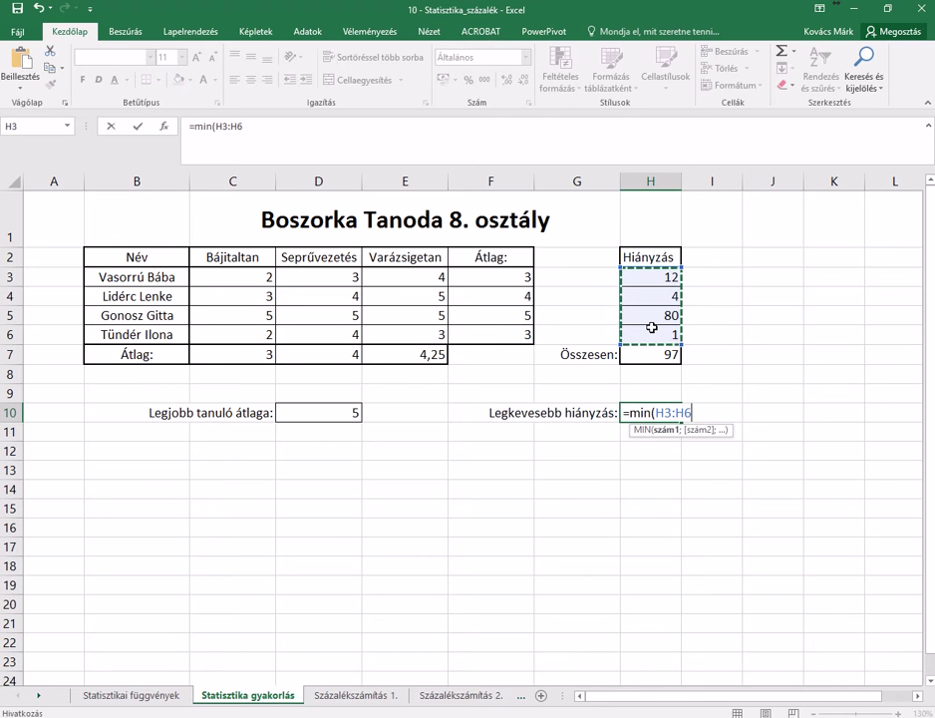
pyautogui.write(')')
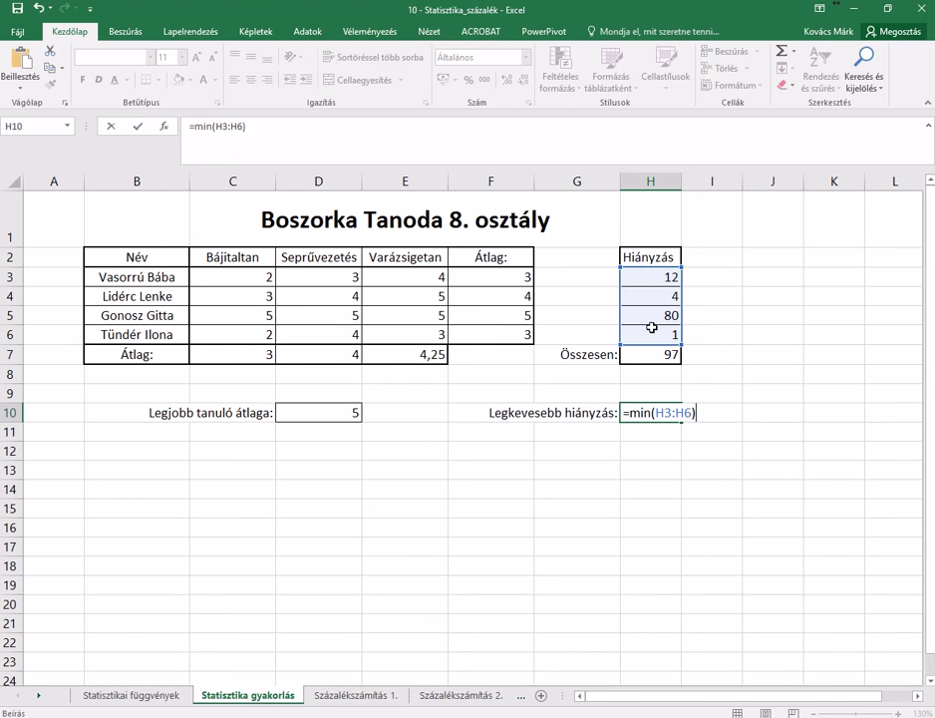
pyautogui.press('Return')
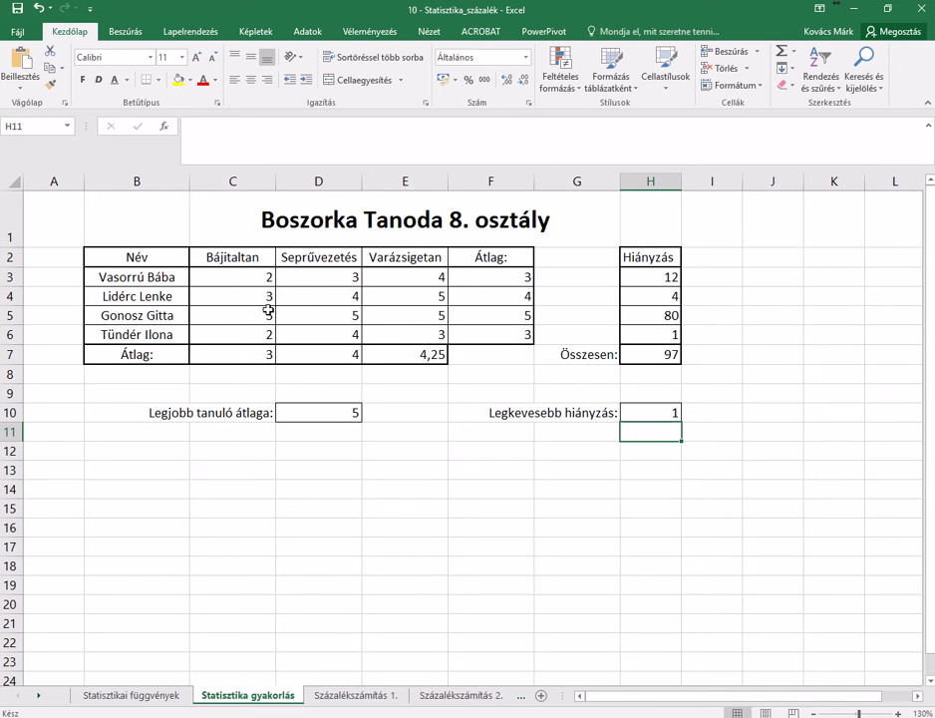
# Step: Change the first student's Bájitaltan grade in cell C3 to 5
pyautogui.click(262, 276)
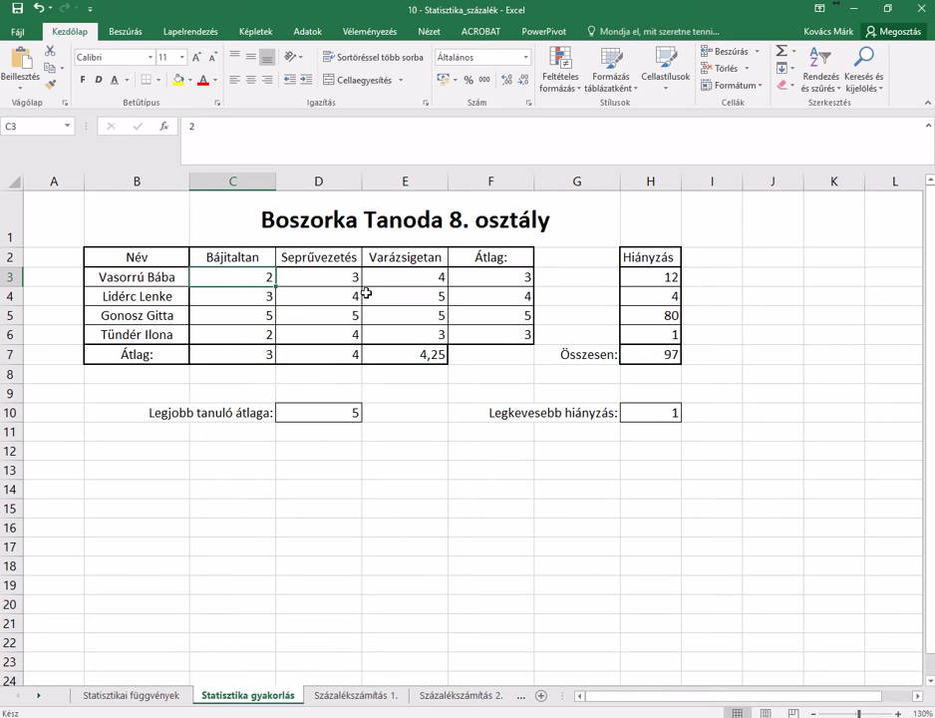
pyautogui.write('5')
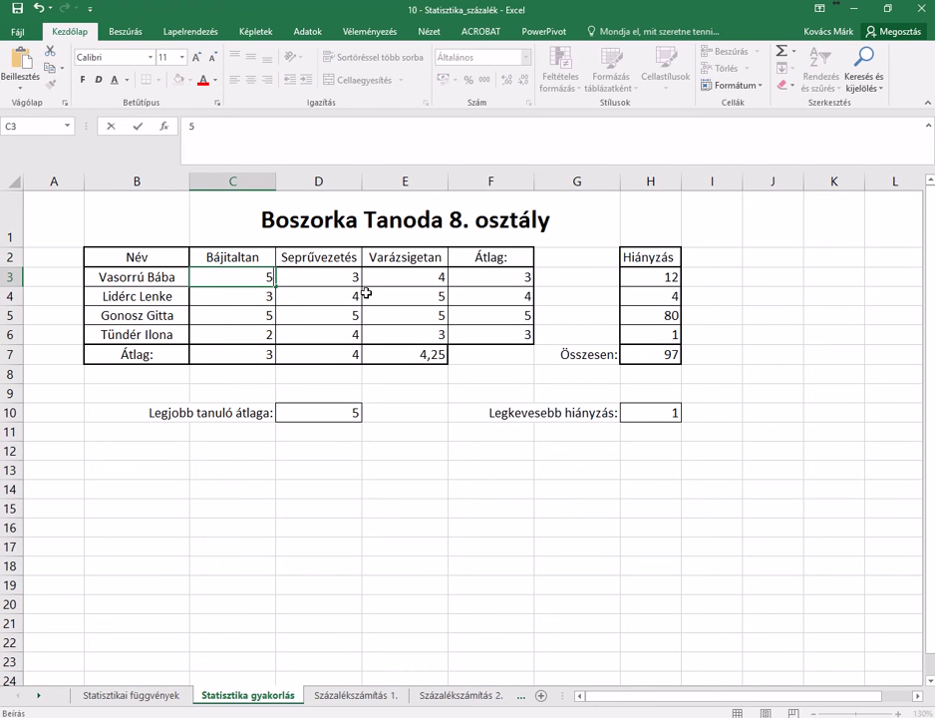
pyautogui.press('Return')
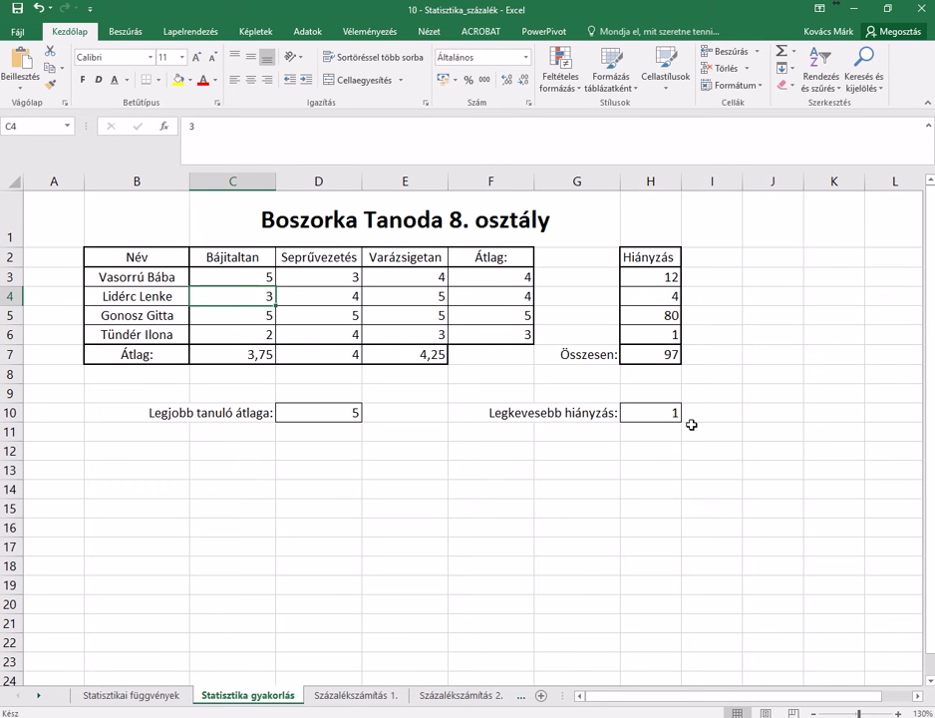
# Step: On the Százalékszámítás 1. sheet, enter the headers tej, tejszín and vaj in C9:E9 and the milk amount 100 in C10
pyautogui.click(356, 697)
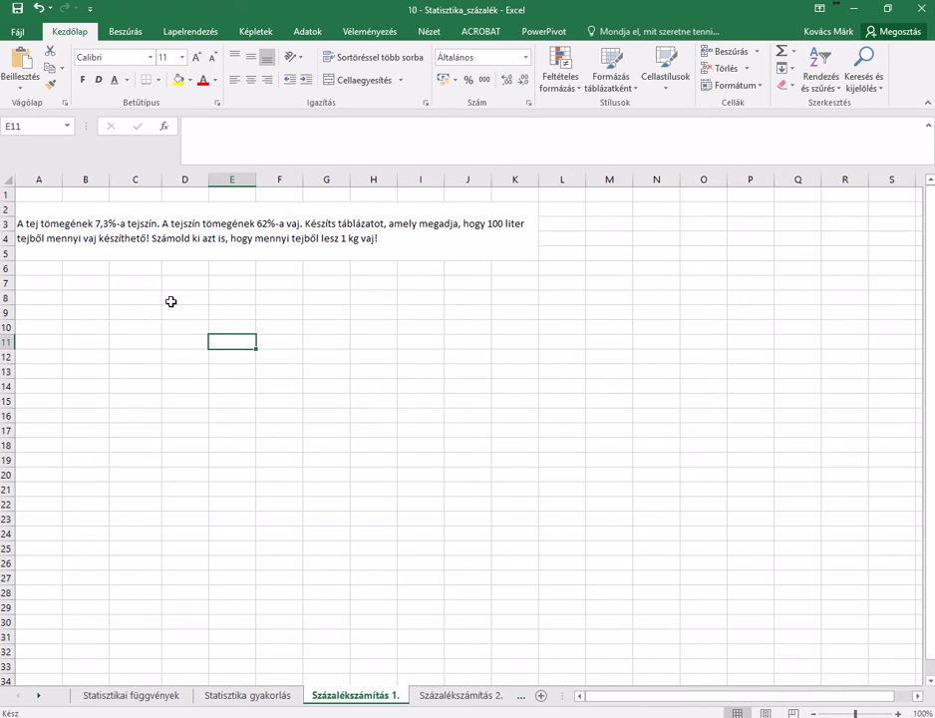
pyautogui.click(142, 312)
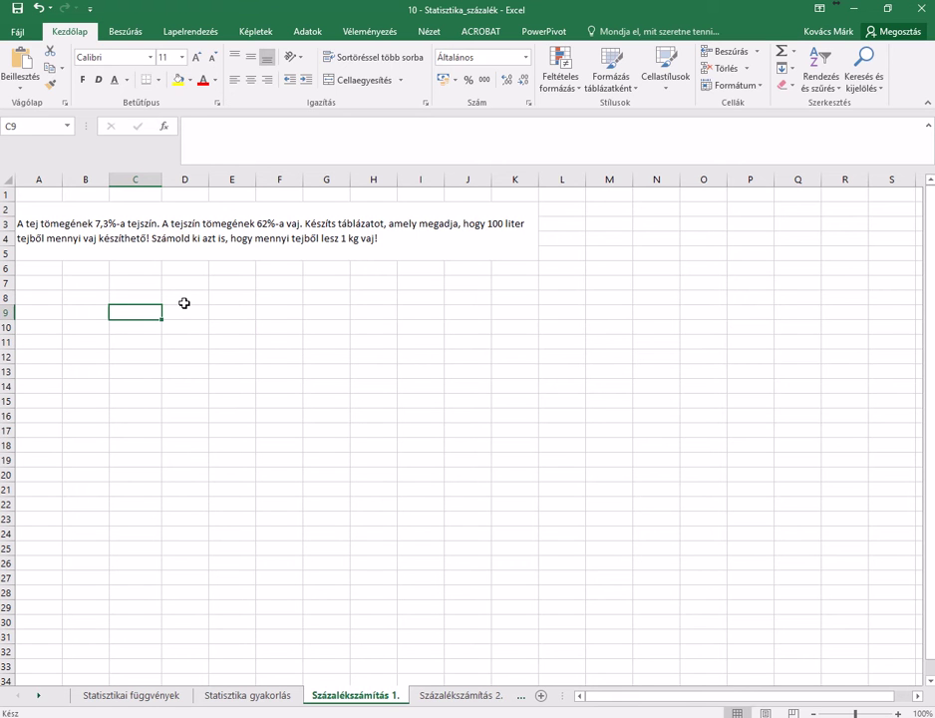
pyautogui.write('tej')
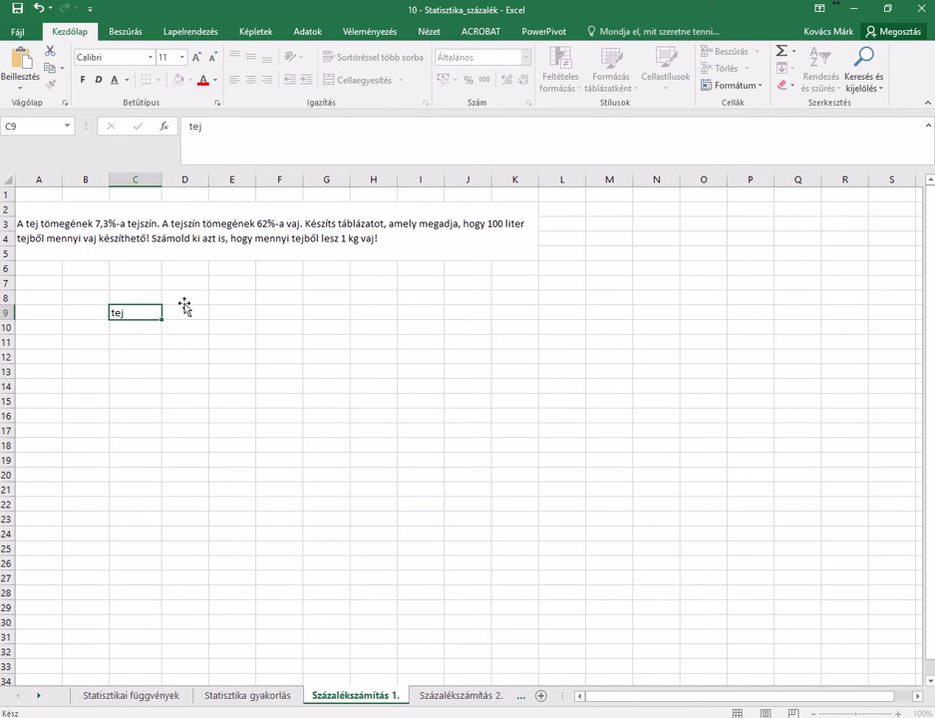
pyautogui.press('Tab')
pyautogui.write('tejsz')
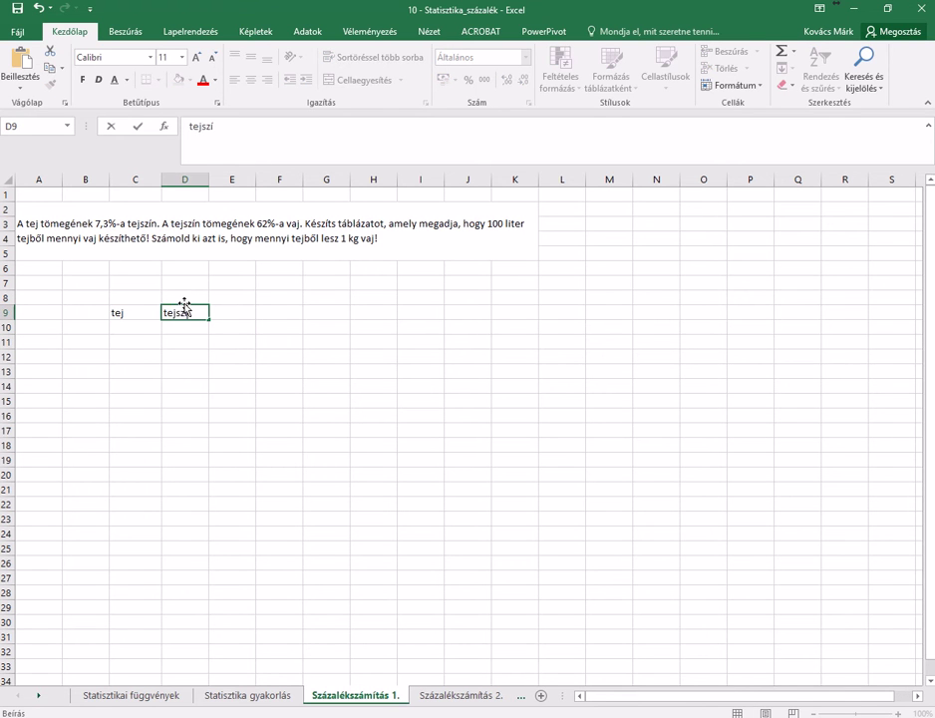
pyautogui.press('Tab')
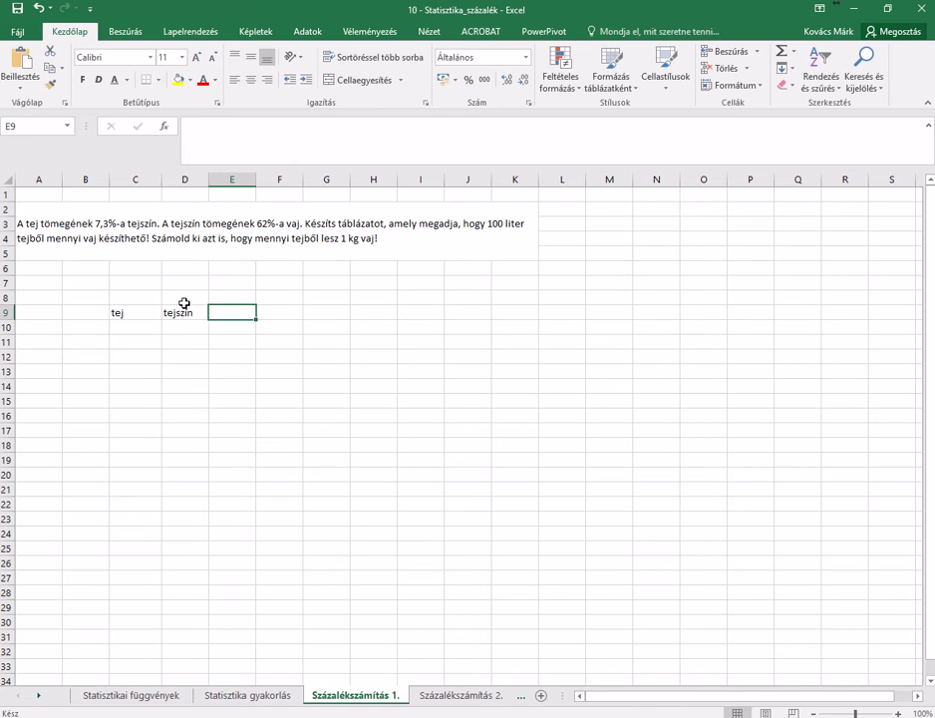
pyautogui.write('vaj')
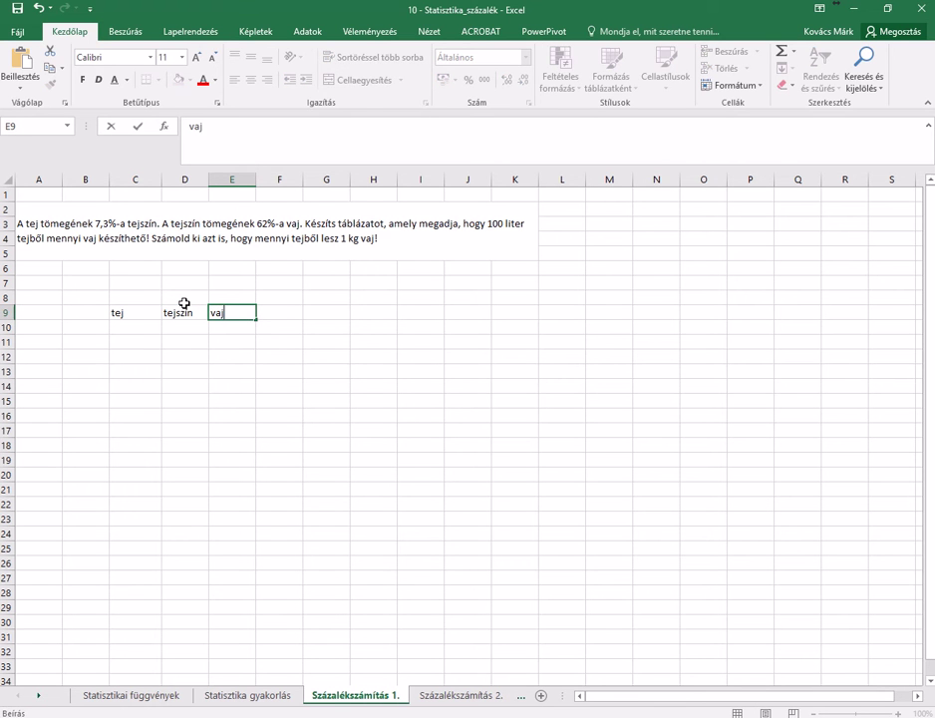
pyautogui.click(139, 325)
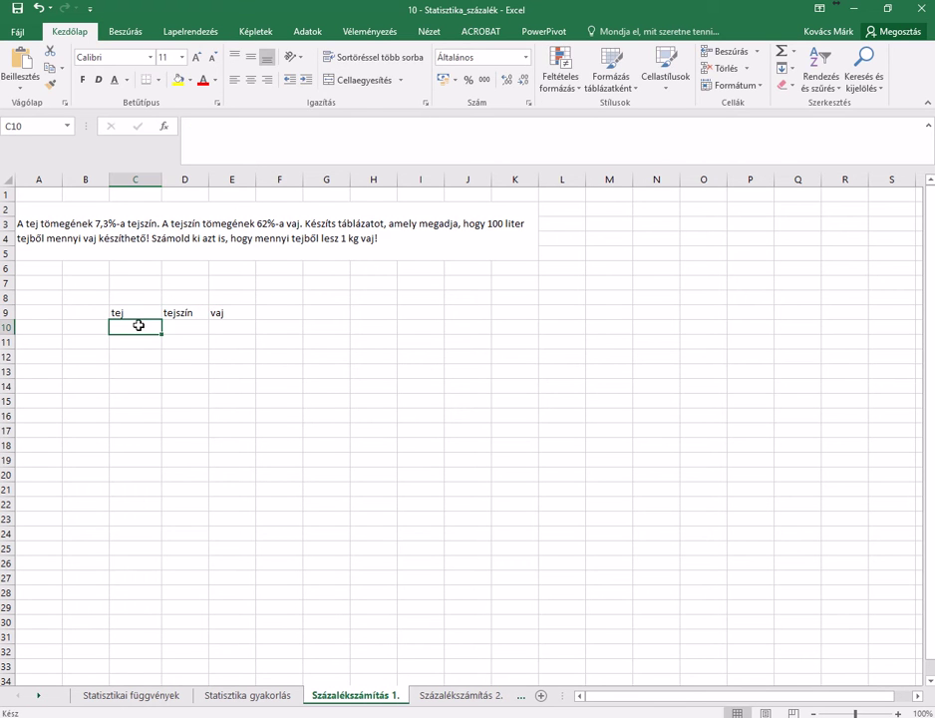
pyautogui.write('100')
# Step: Calculate the tejszín amount in cell D10 with =C10*7,3%
pyautogui.click(185, 328)
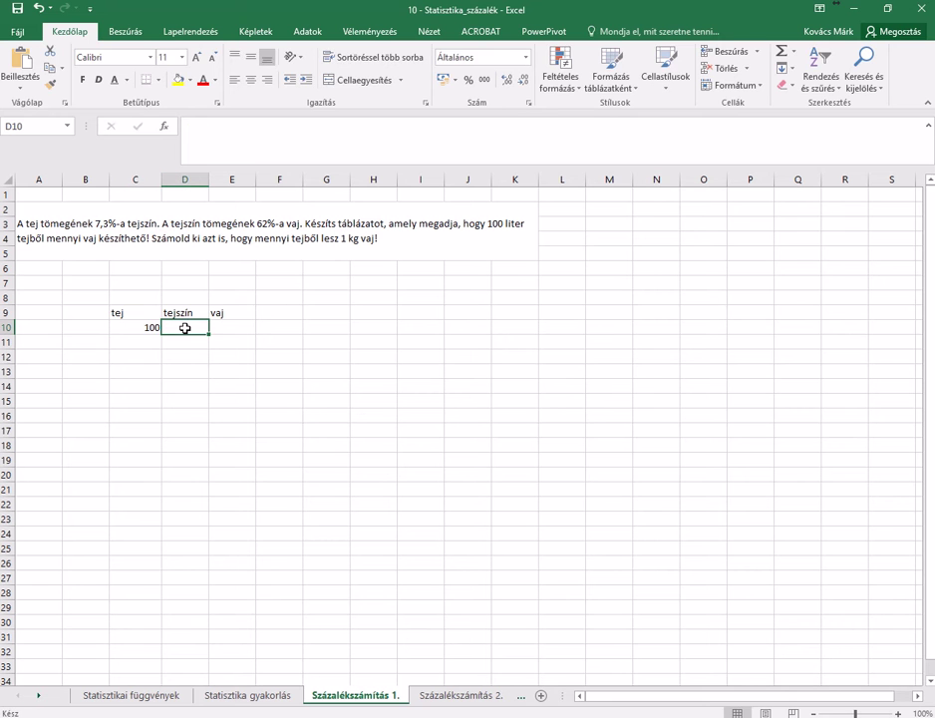
pyautogui.write('=')
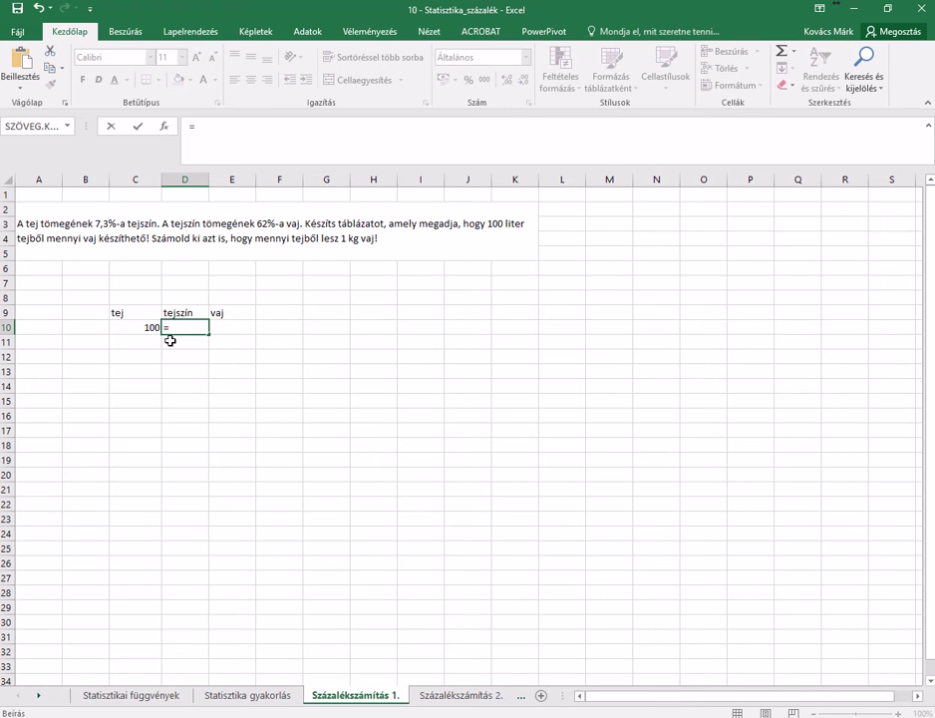
pyautogui.click(146, 328)
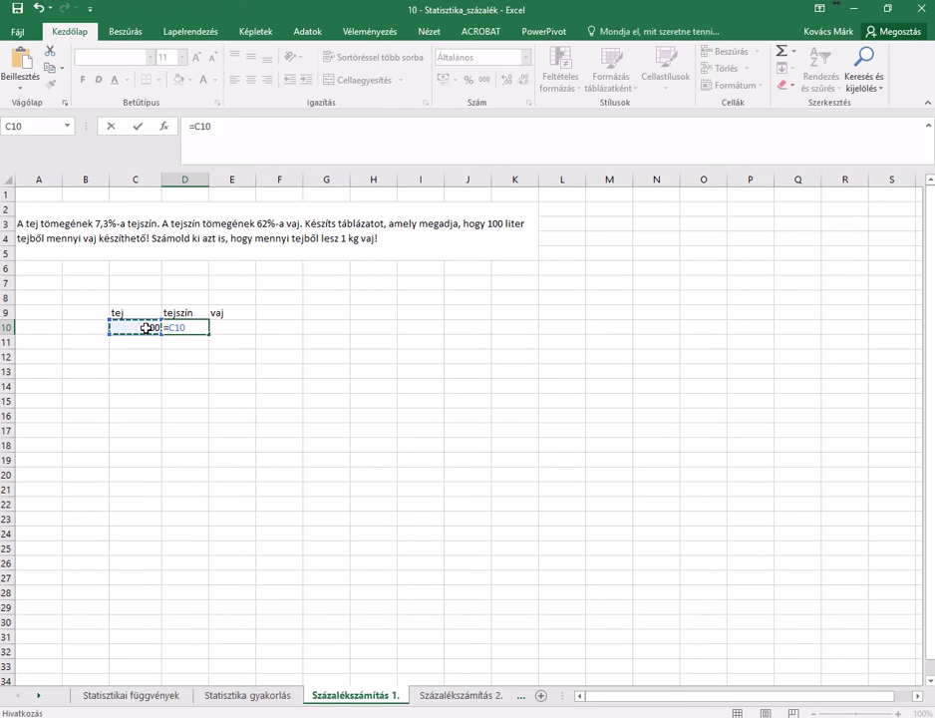
pyautogui.write('*7,3%')
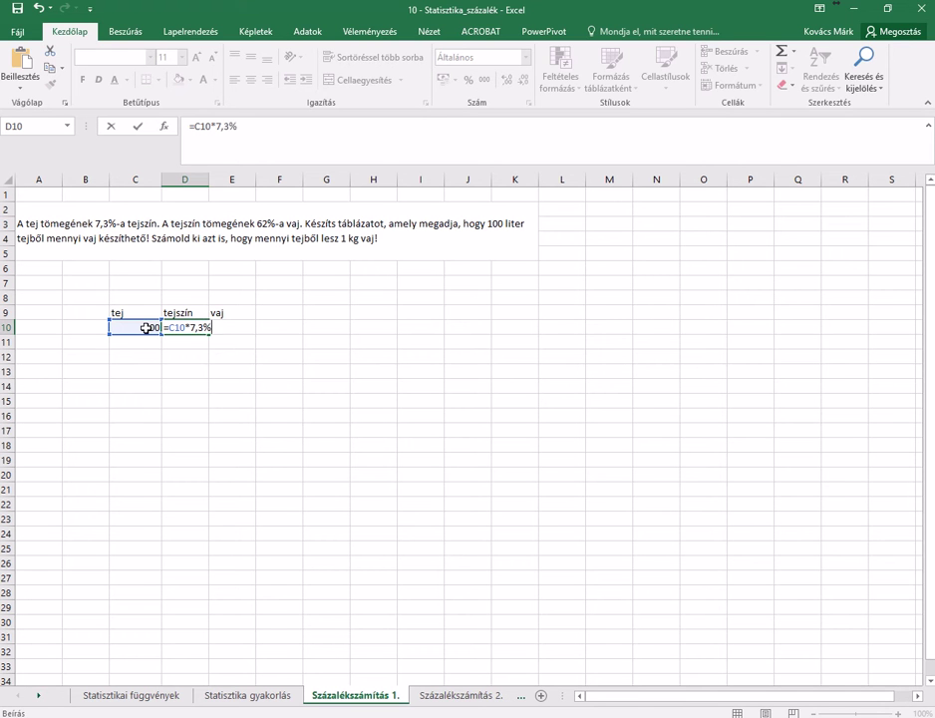
pyautogui.press('Return')
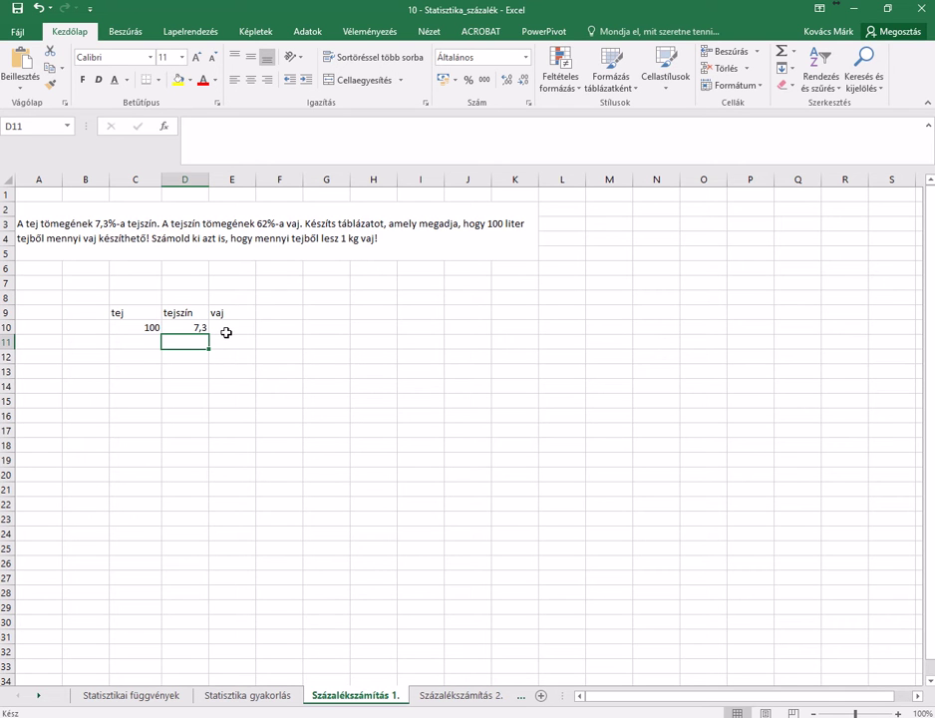
# Step: Calculate the vaj amount in cell E10 with =D10*62%
pyautogui.click(226, 328)
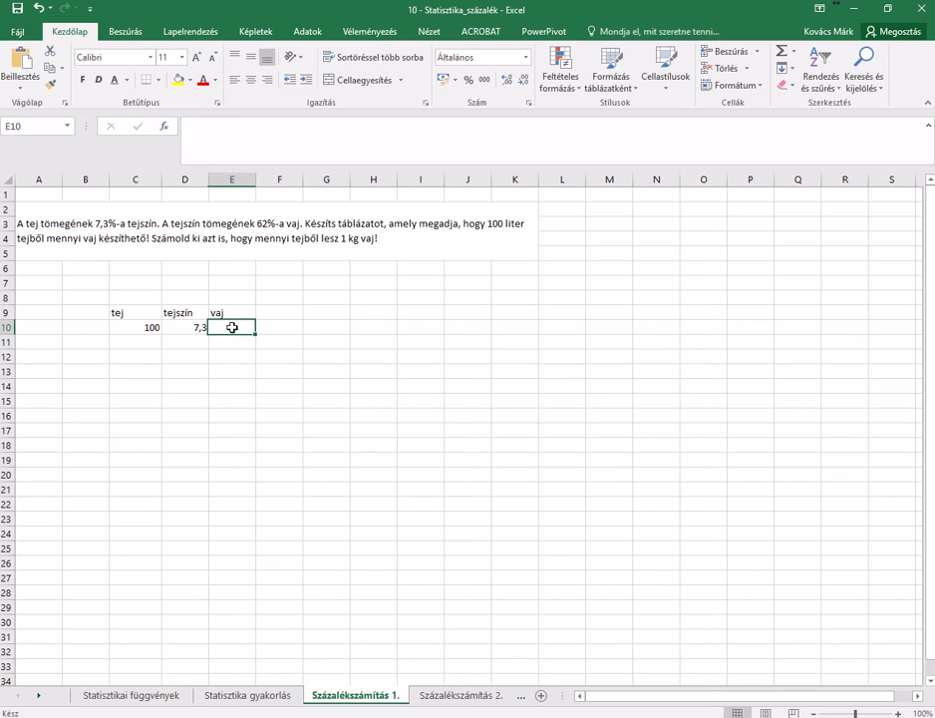
pyautogui.write('=')
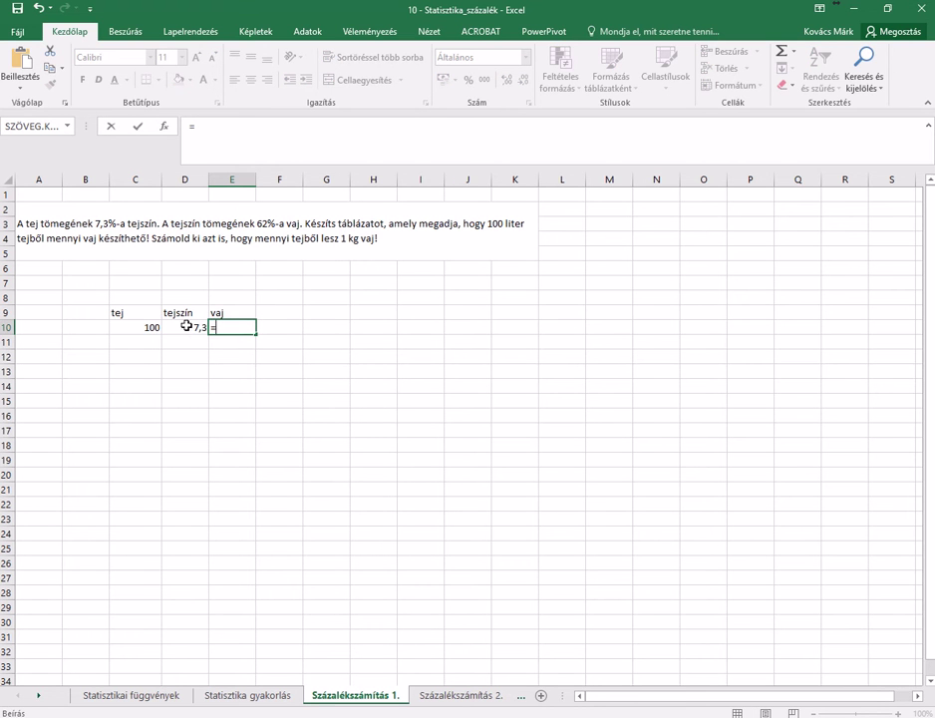
pyautogui.click(185, 329)
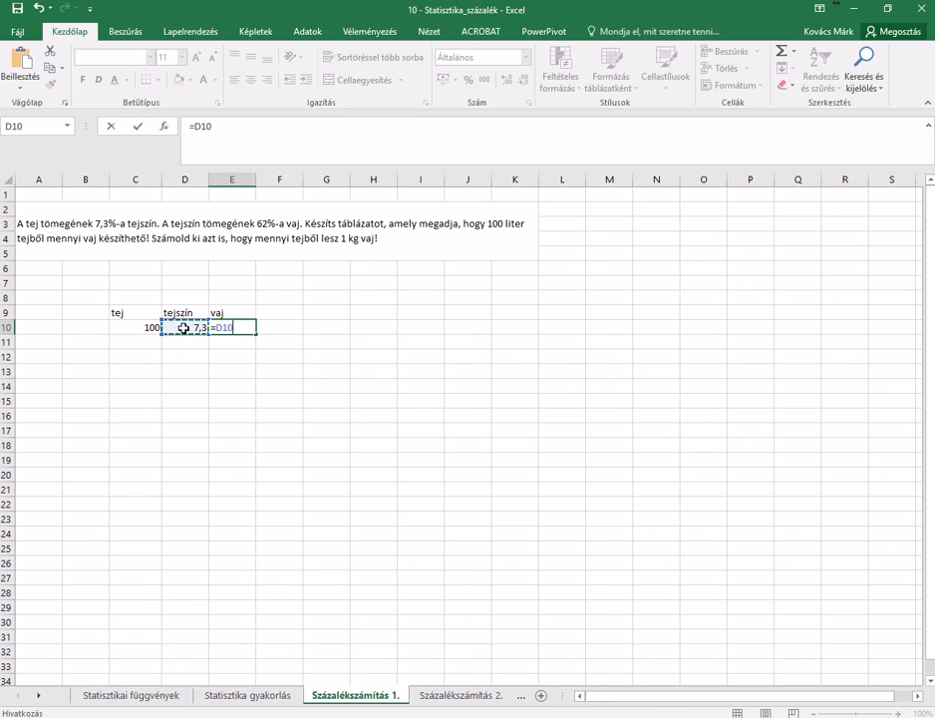
pyautogui.write('*62')
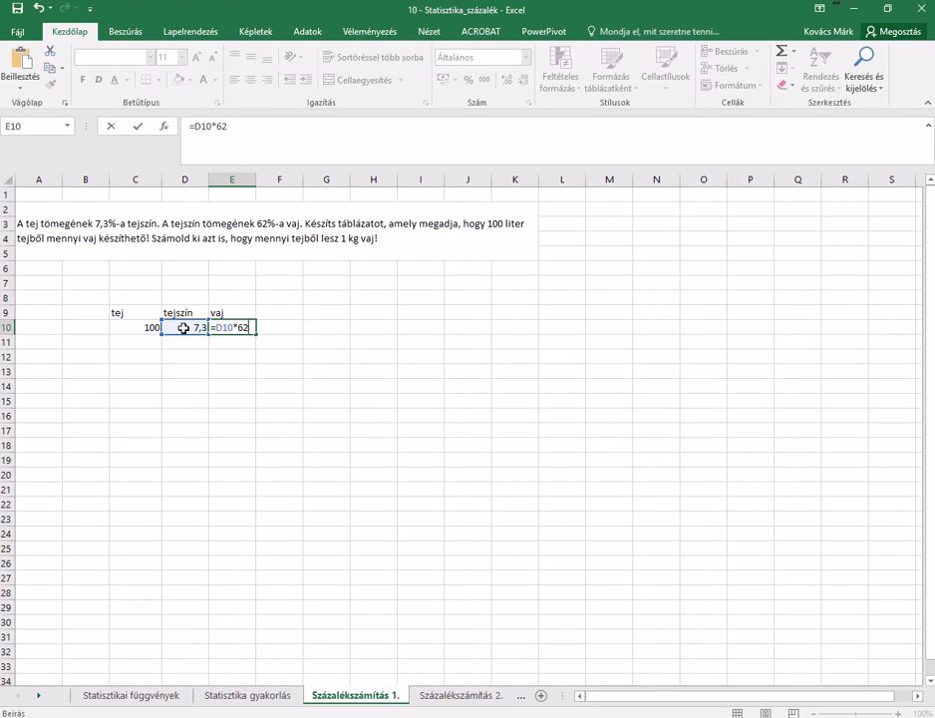
pyautogui.write('%')
pyautogui.press('Return')
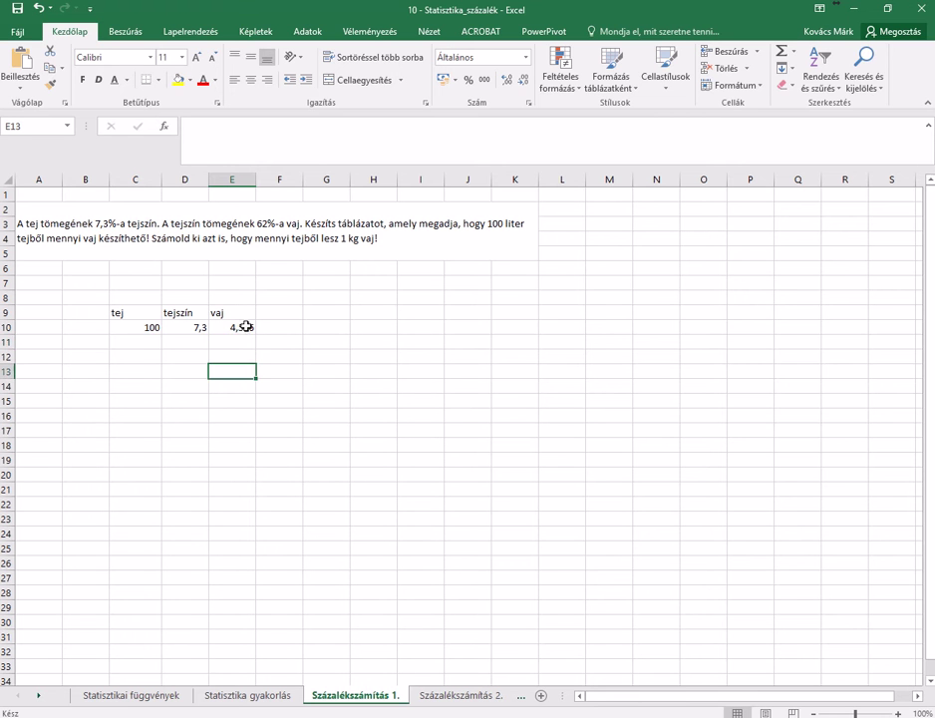
# Step: Enter 1 as the vaj amount in E11 and calculate the required tejszín in D11 with =E11/62%
pyautogui.write('1')
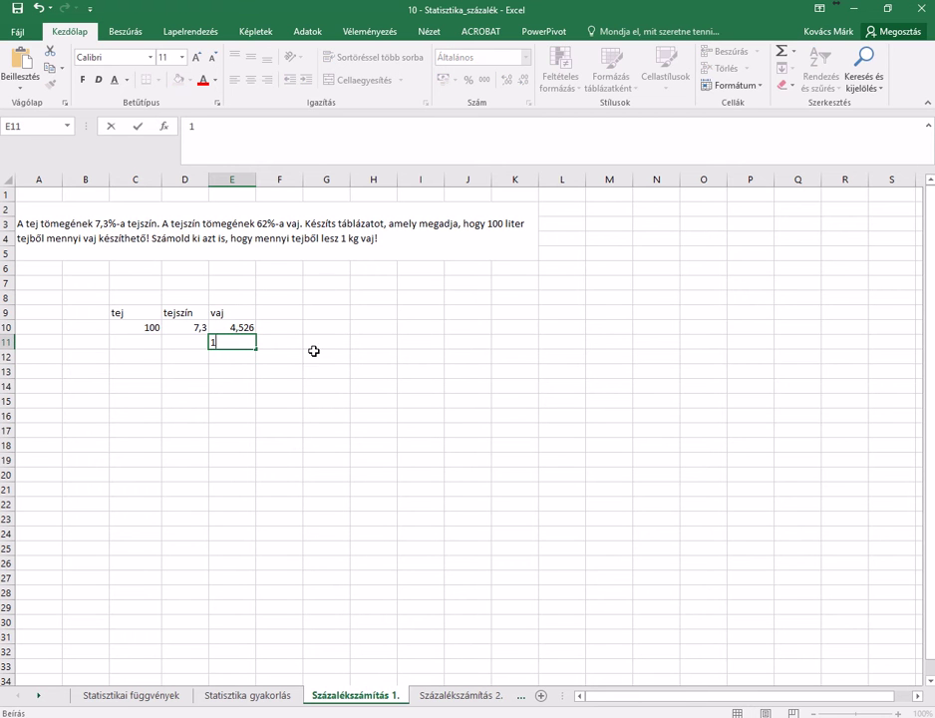
pyautogui.click(190, 366)
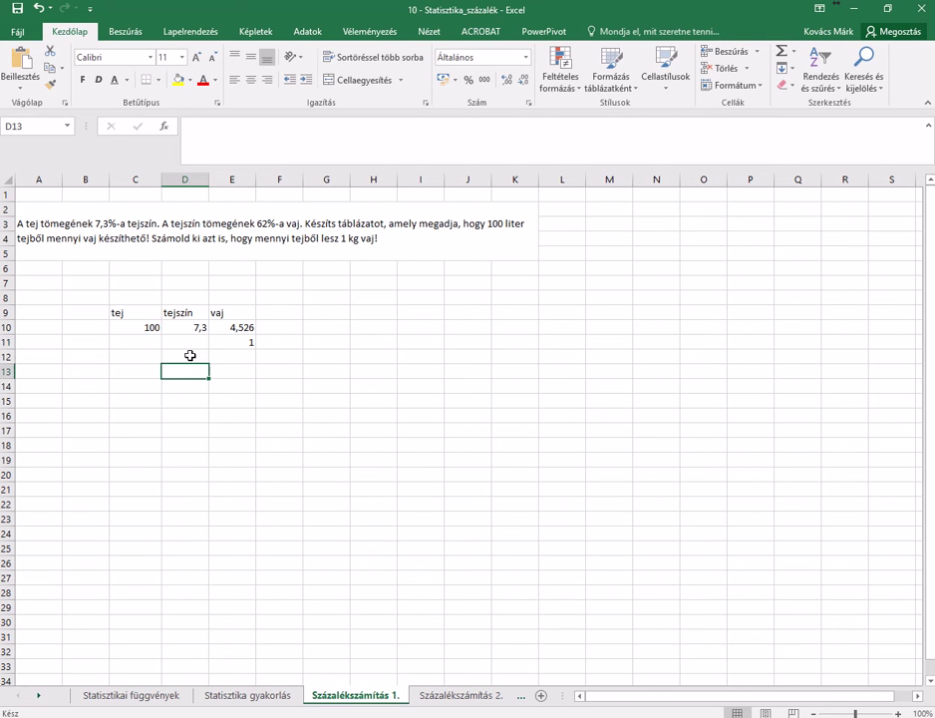
pyautogui.click(190, 341)
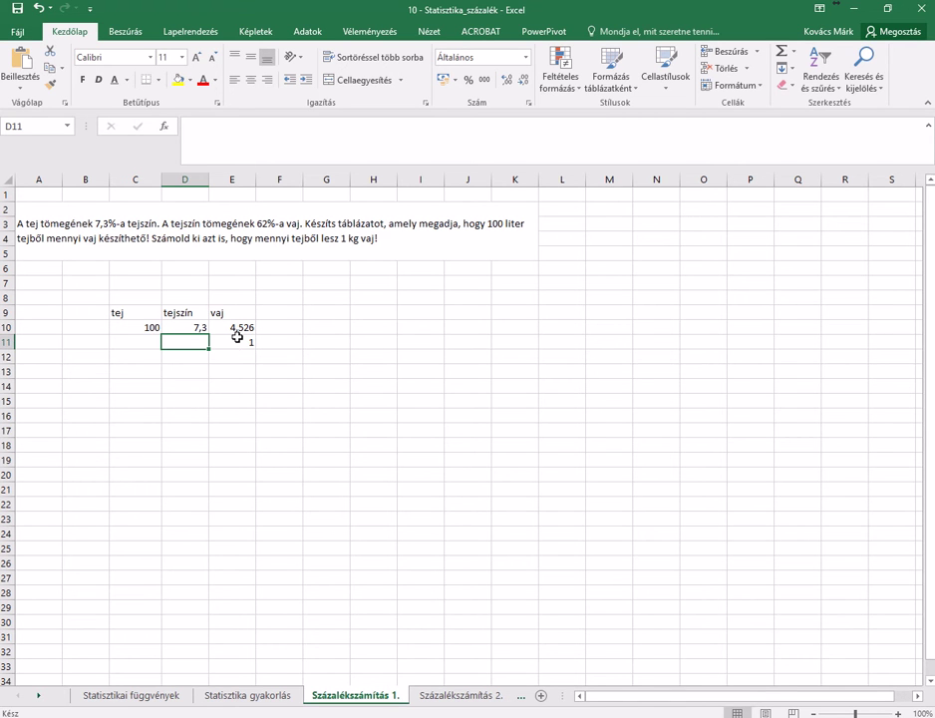
pyautogui.write('=')
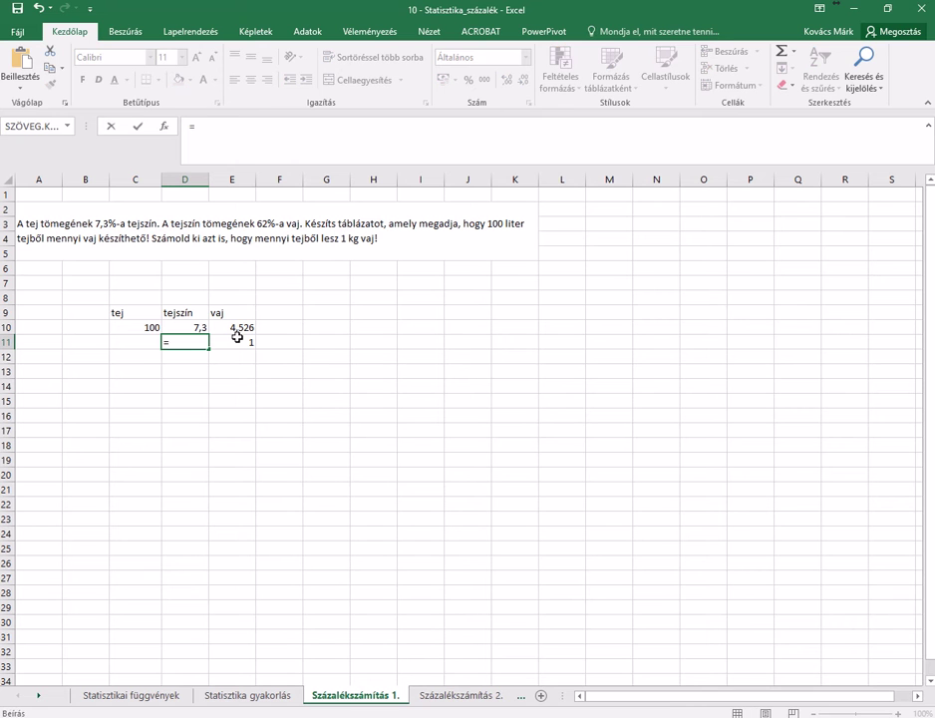
pyautogui.click(243, 342)
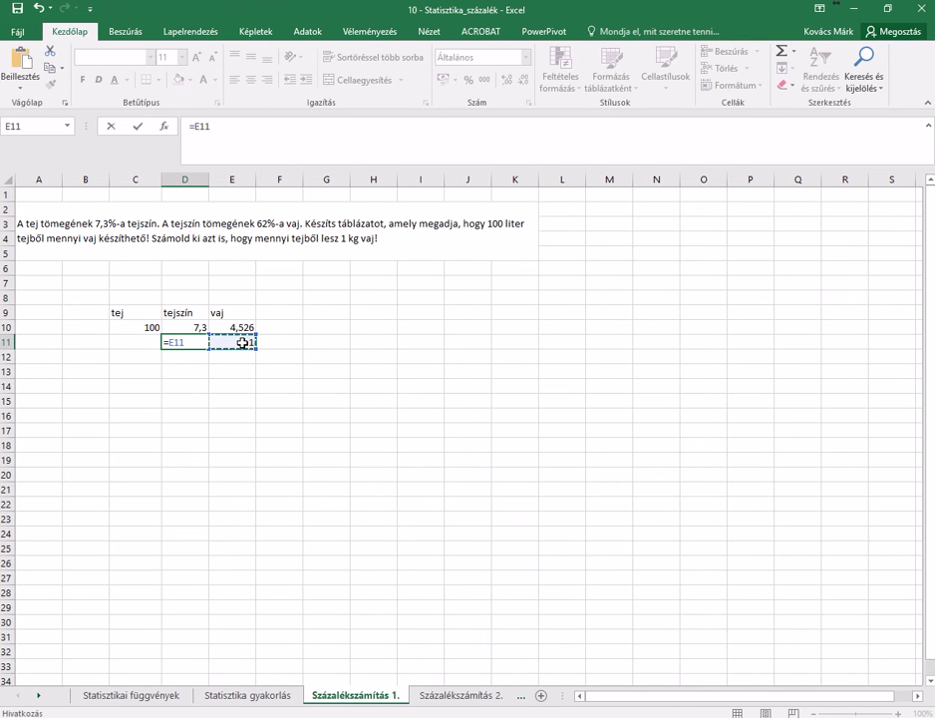
pyautogui.write('/')
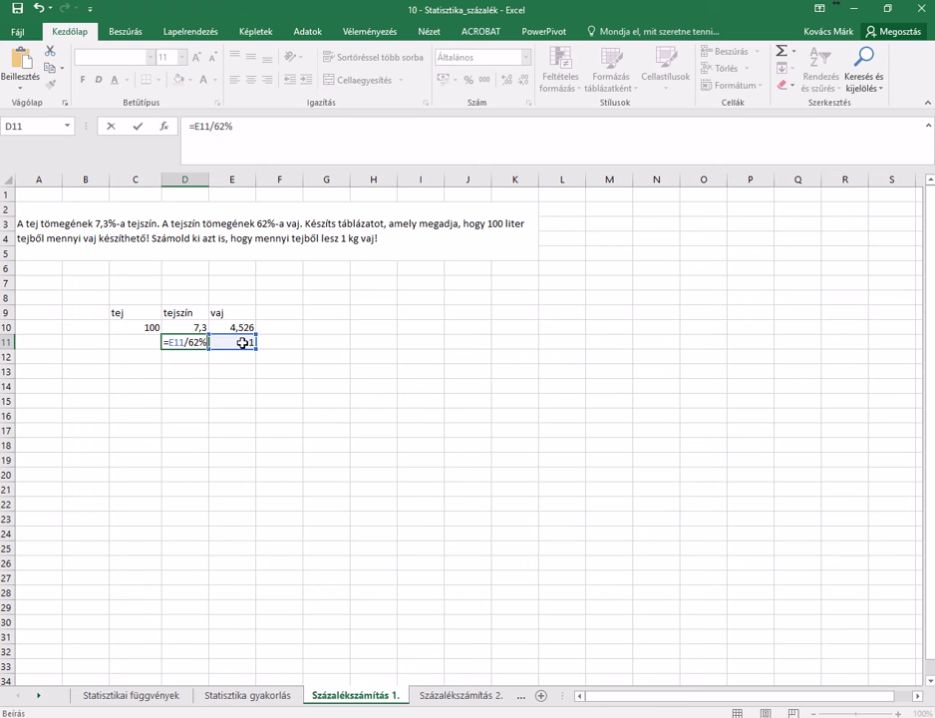
pyautogui.write('62%')
pyautogui.press('Return')
# Step: Calculate the required tej amount in cell C11 with =D11/7,3%
pyautogui.click(137, 342)
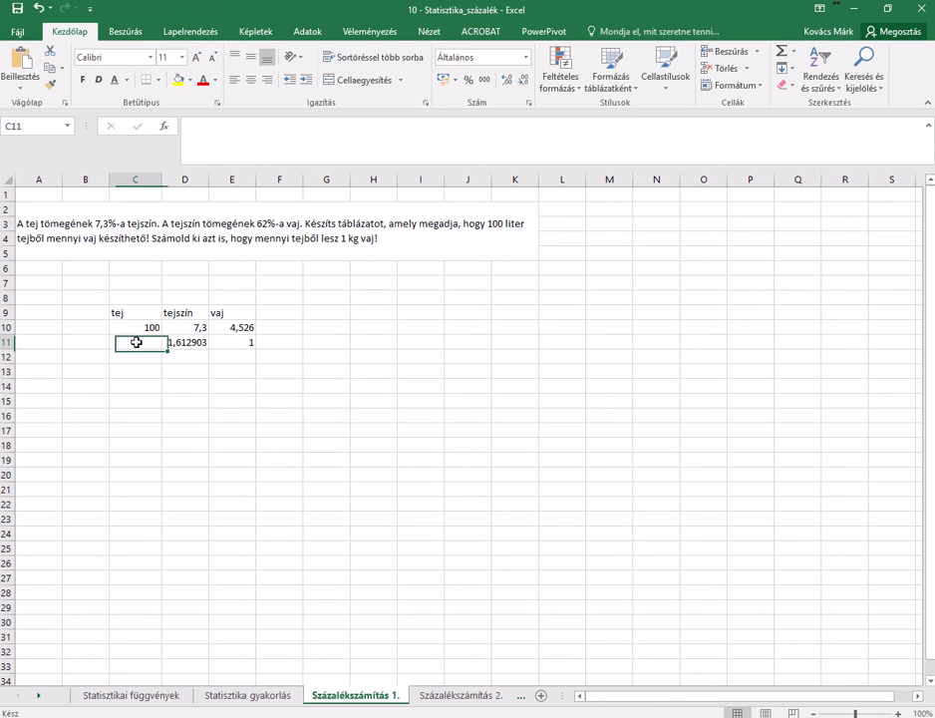
pyautogui.write('=')
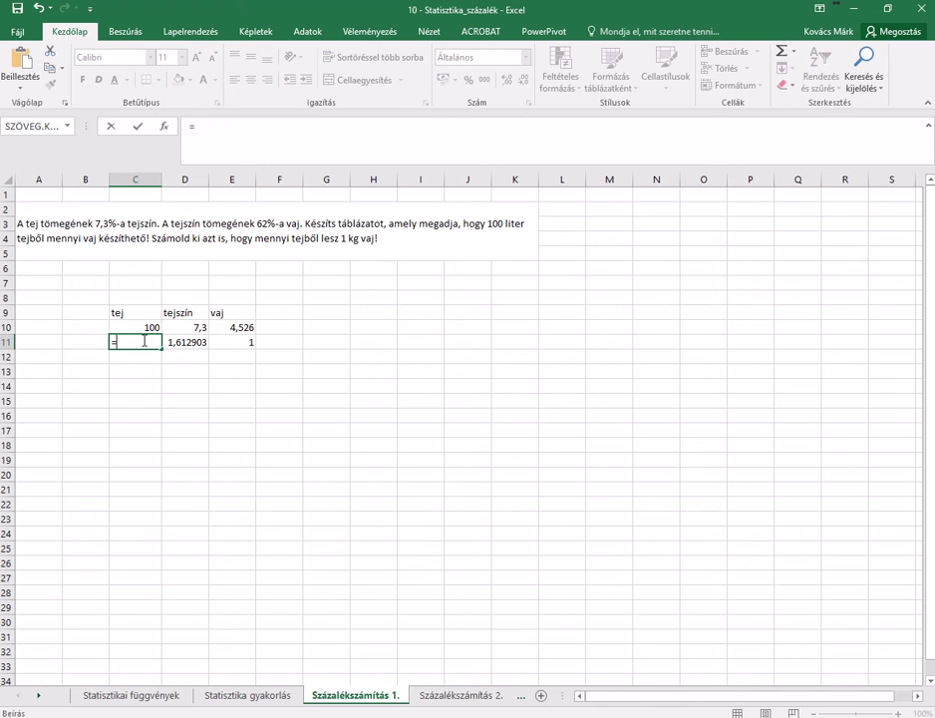
pyautogui.click(185, 342)
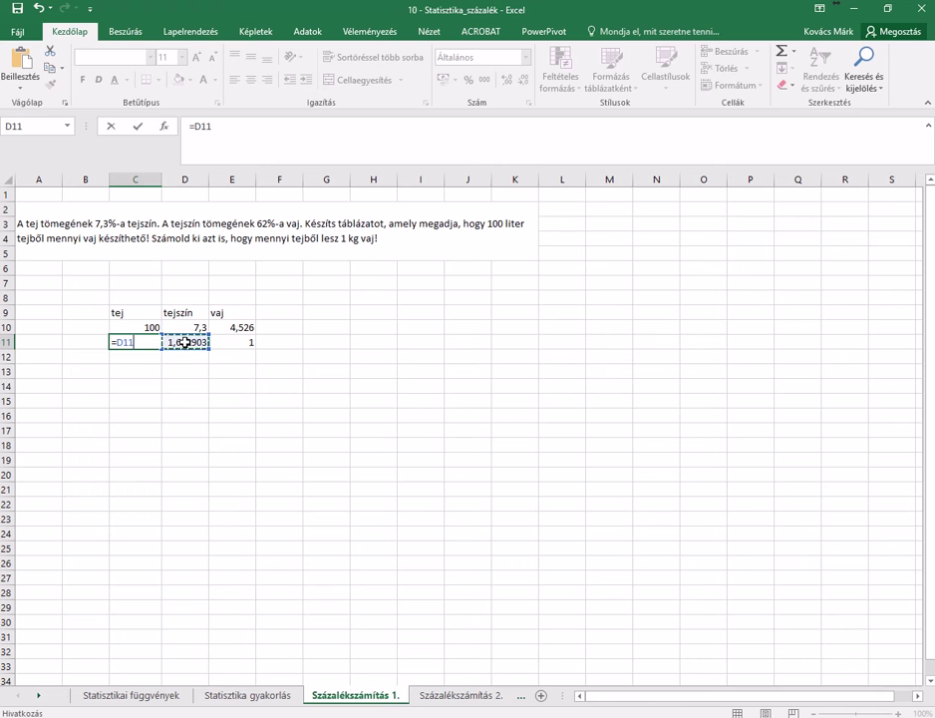
pyautogui.write('/7,3')
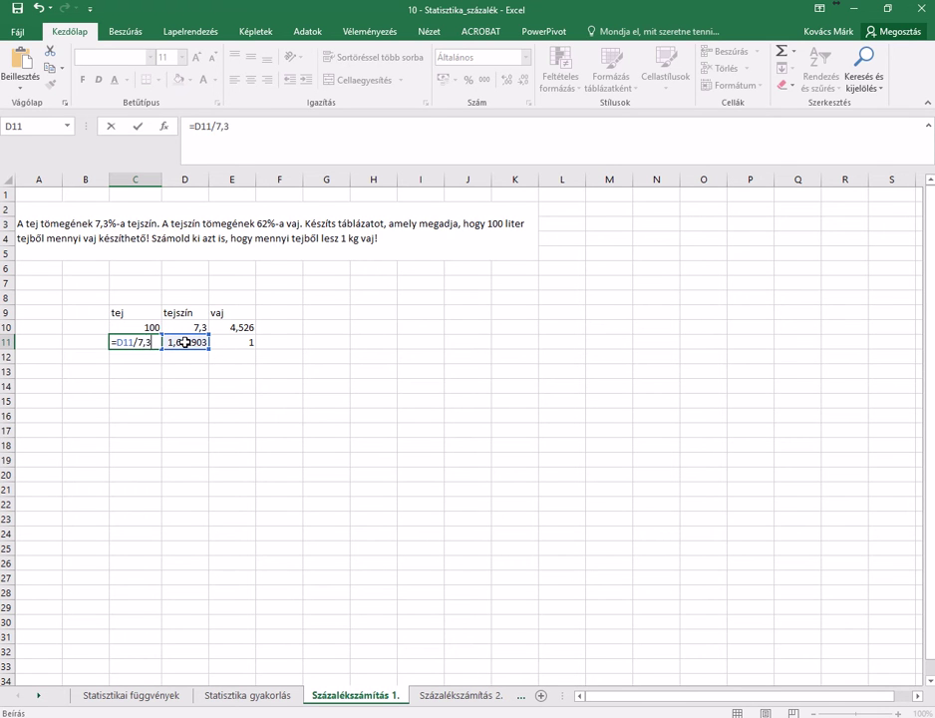
pyautogui.write('%')
pyautogui.press('Return')
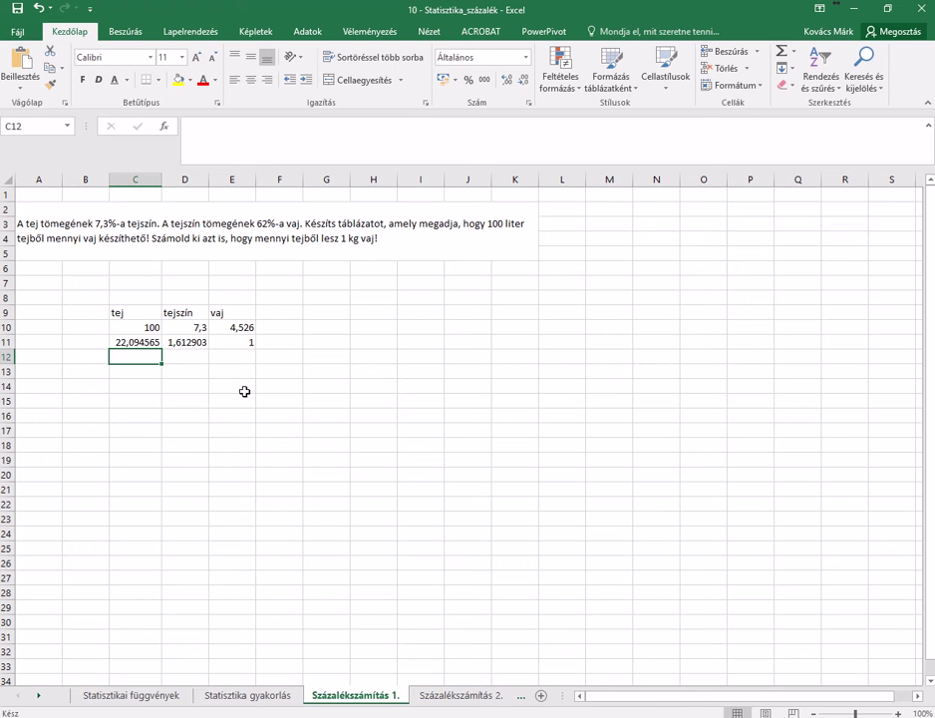
# Step: On the Százalékszámítás 2. sheet, total the fekete column in cell C12 with =C10+C11
pyautogui.click(461, 703)
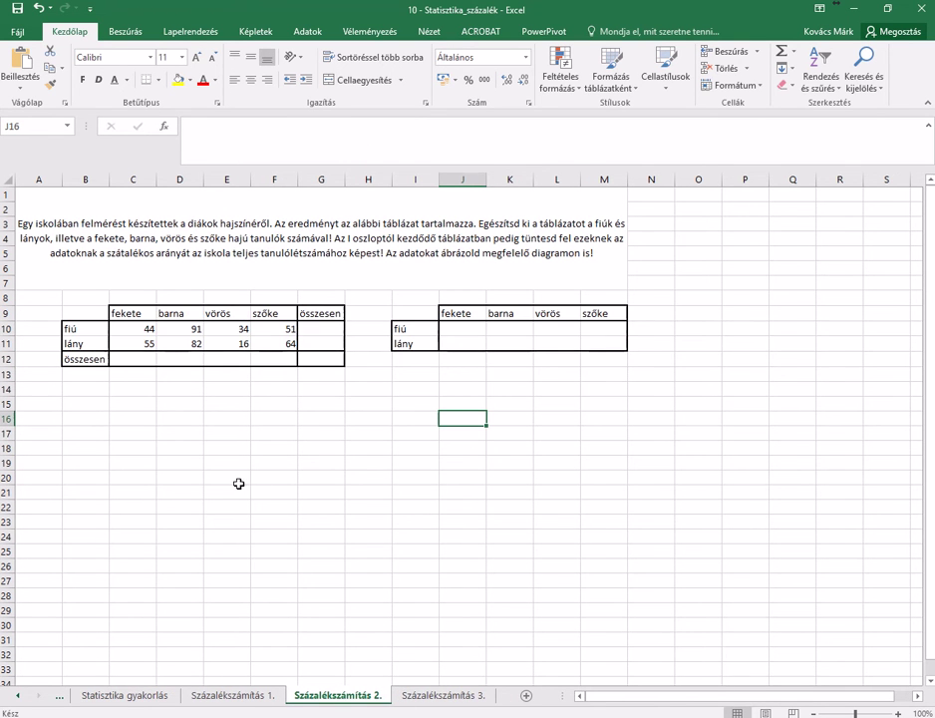
pyautogui.keyDown('ctrl'); pyautogui.scroll(1, 314, 452); pyautogui.keyUp('ctrl')
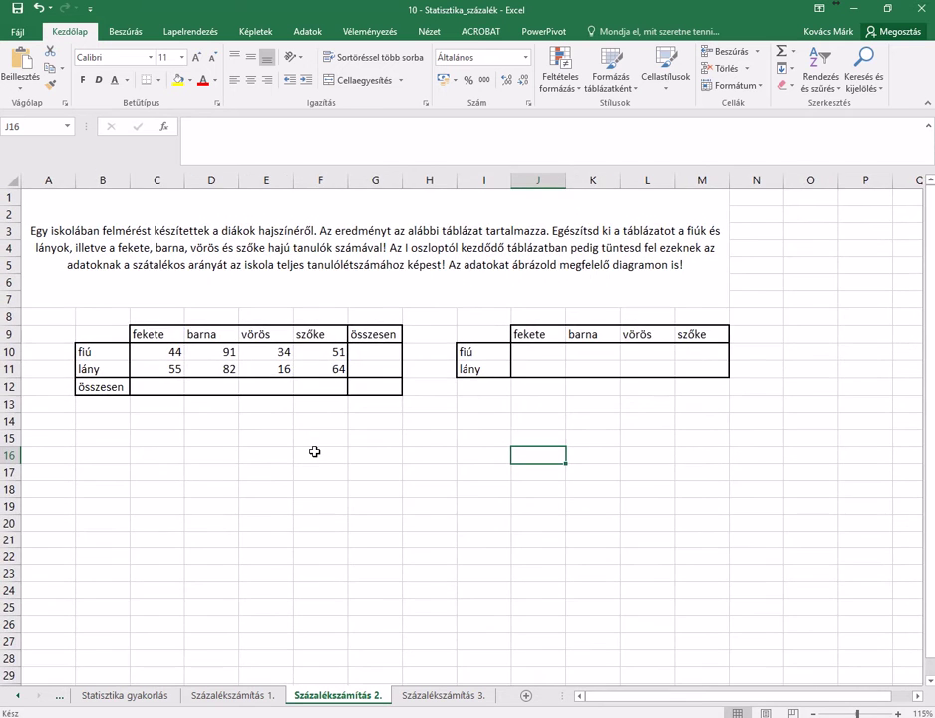
pyautogui.keyDown('ctrl'); pyautogui.scroll(1, 314, 452); pyautogui.keyUp('ctrl')
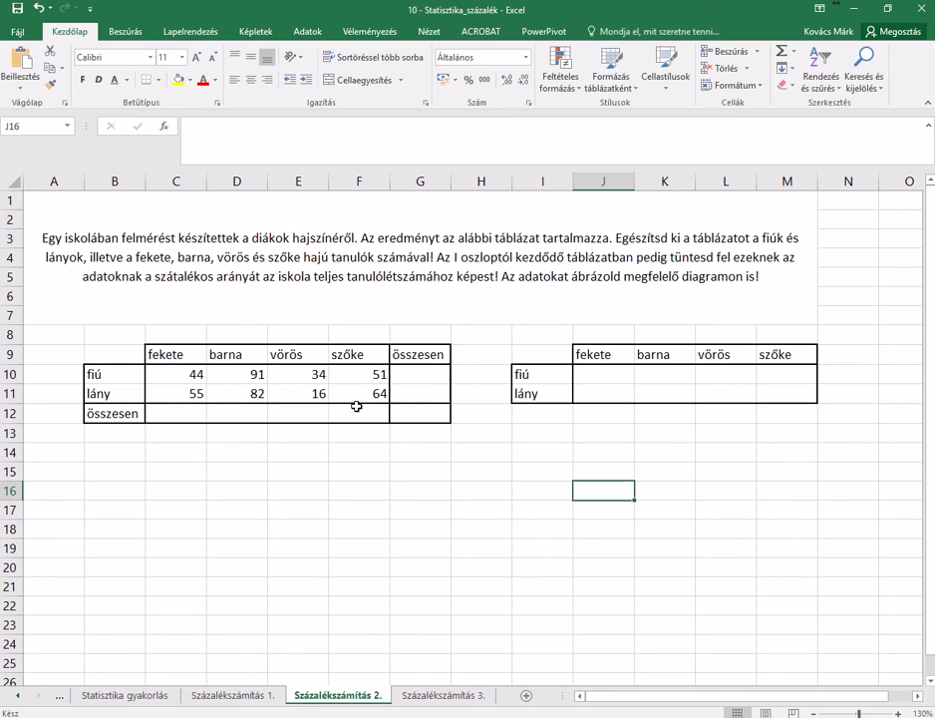
pyautogui.click(187, 413)
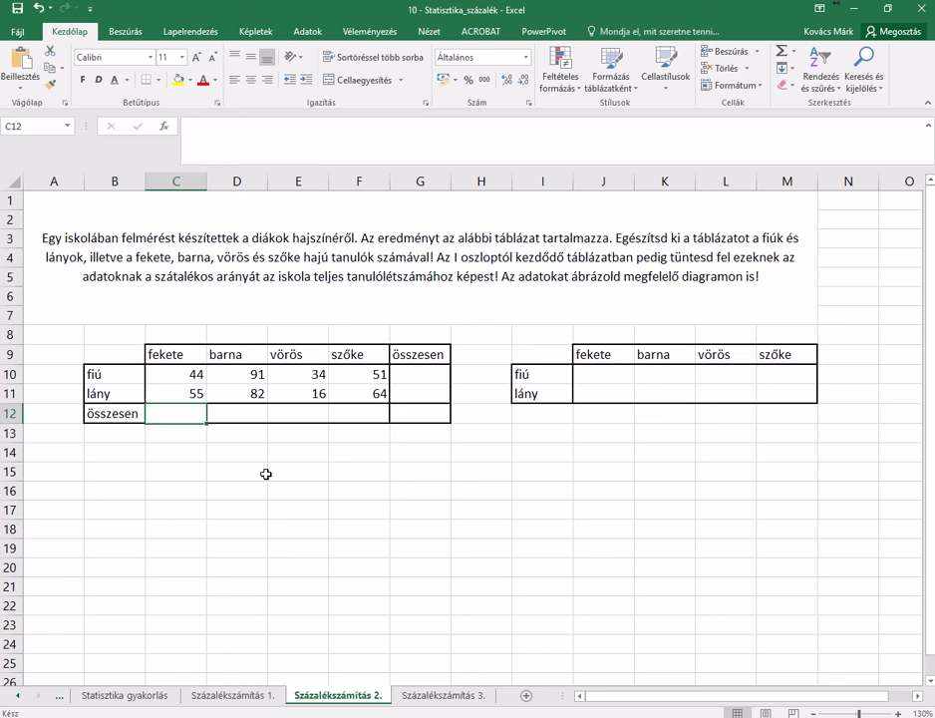
pyautogui.write('=')
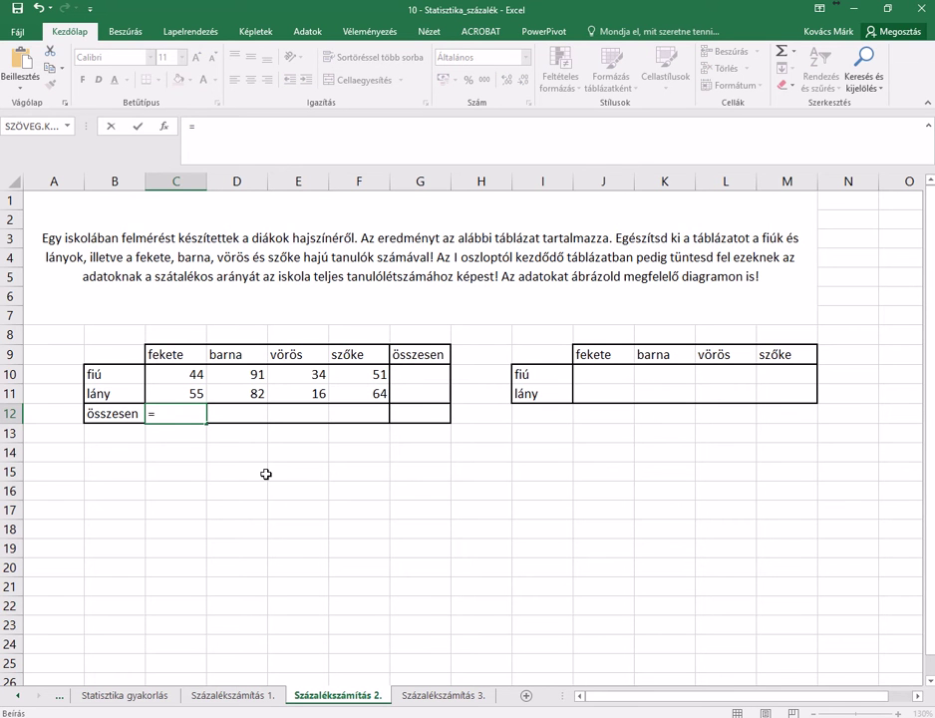
pyautogui.click(163, 375)
pyautogui.write('+')
pyautogui.click(175, 395)
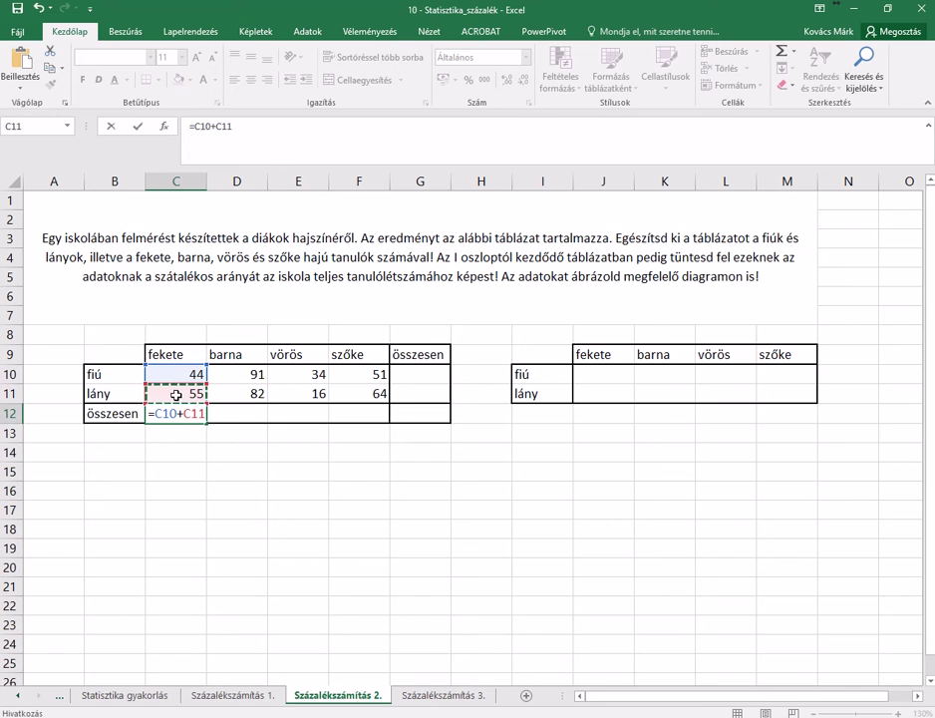
pyautogui.press('Return')
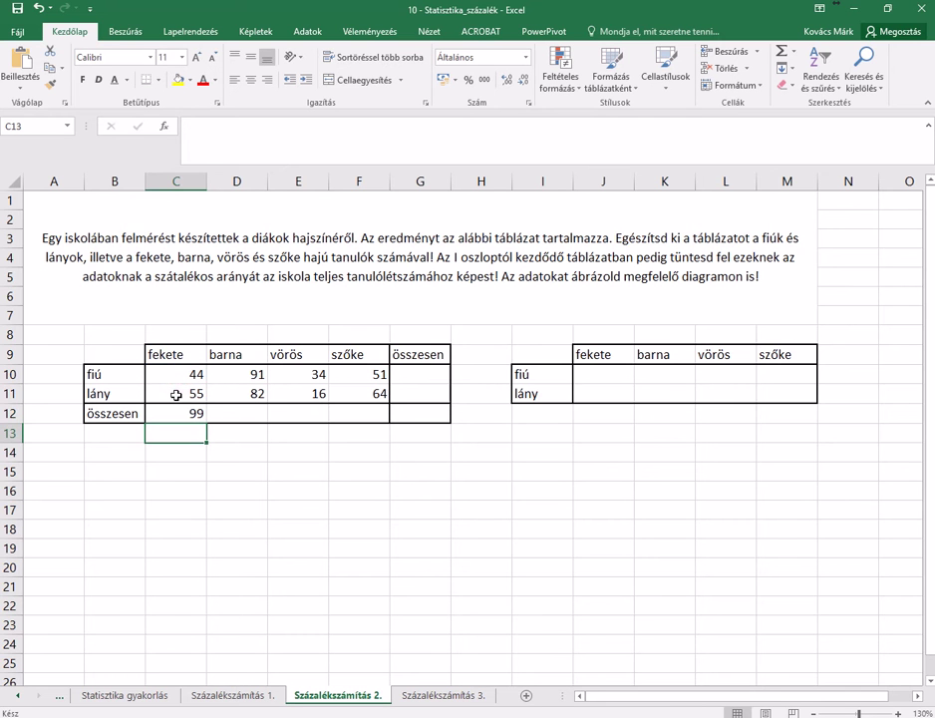
# Step: Fill the C12 total formula across to F12 without formatting, covering the barna, vörös and szőke columns
pyautogui.click(196, 412)
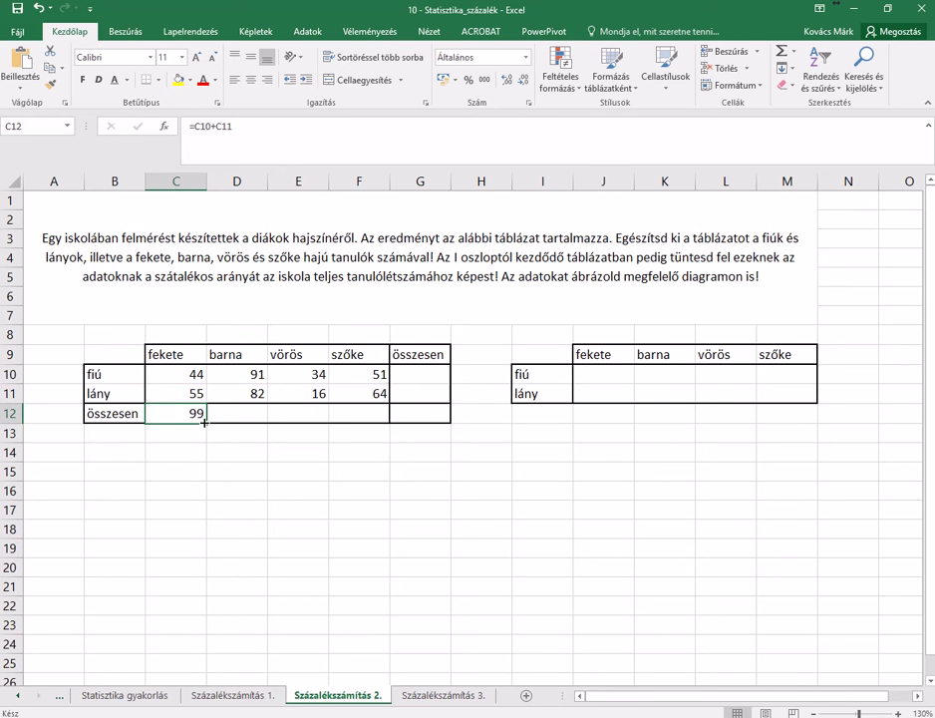
pyautogui.moveTo(205, 421); pyautogui.dragTo(381, 420)
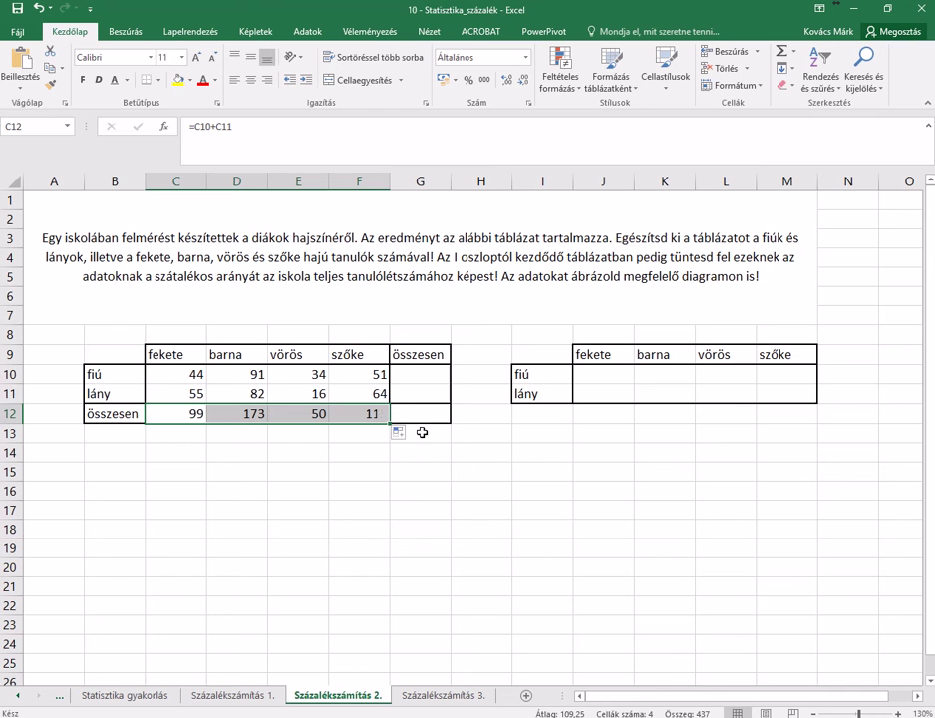
pyautogui.click(401, 432)
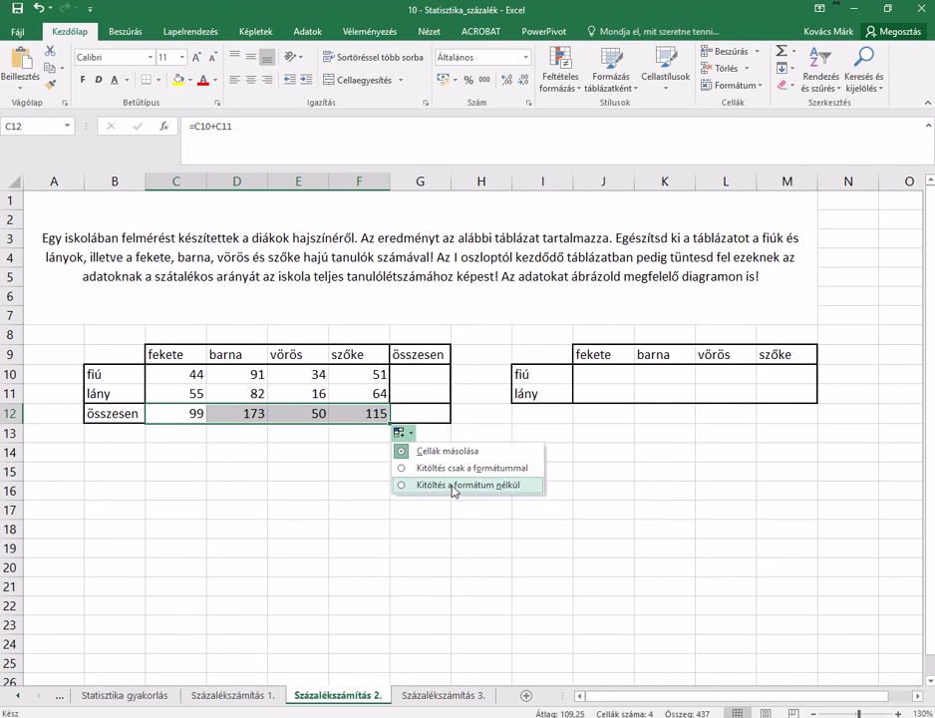
pyautogui.click(399, 484)
pyautogui.click(307, 492)
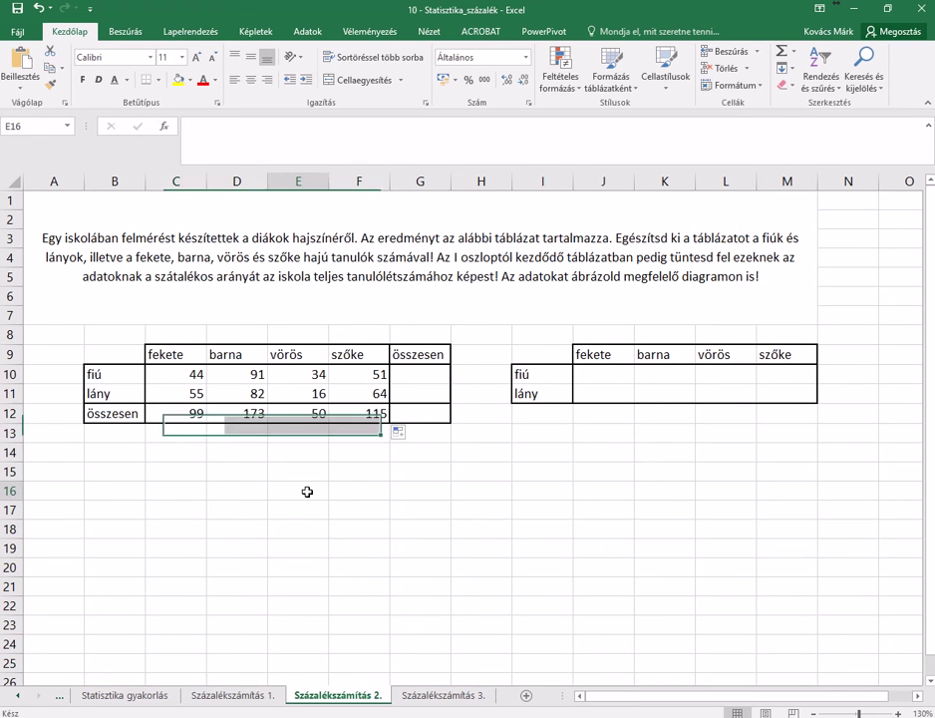
# Step: Total the fiú row in cell G10 with =SZUM(C10:F10)
pyautogui.click(407, 377)
pyautogui.write('=')
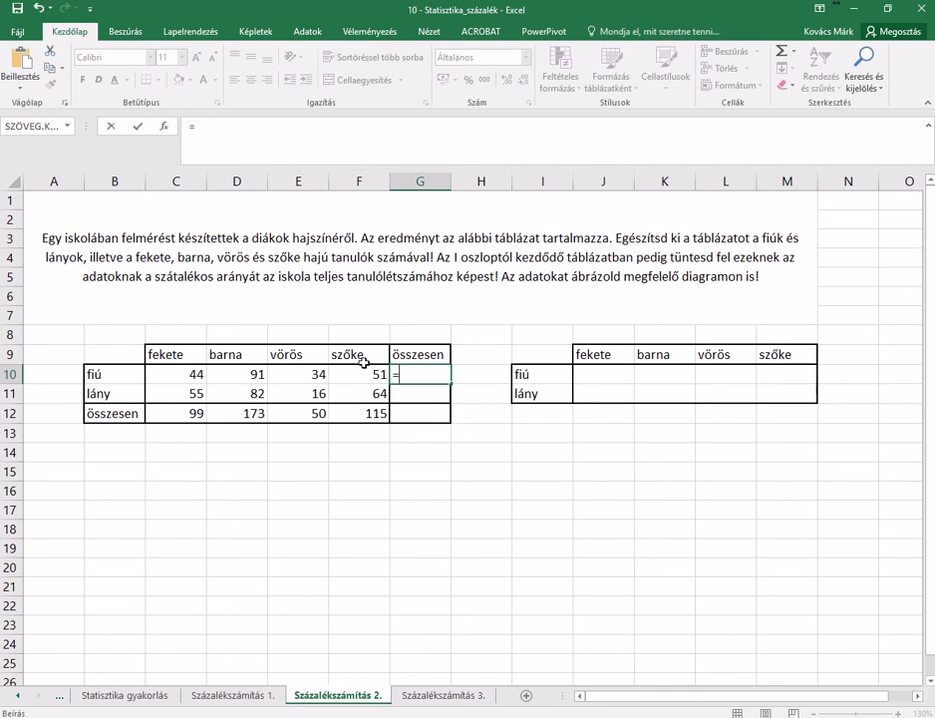
pyautogui.write('szum(')
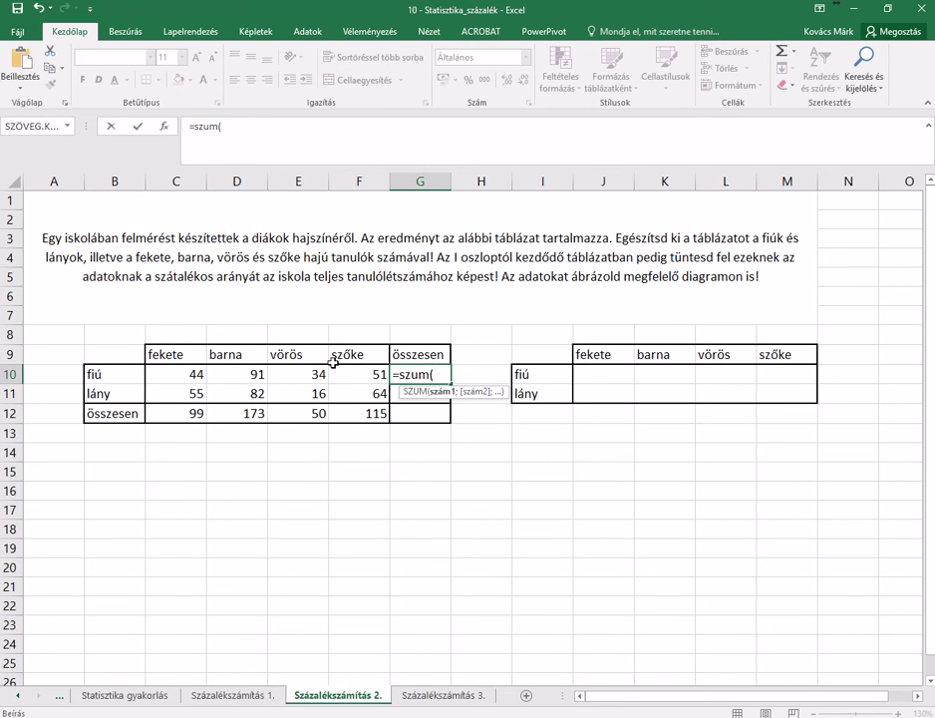
pyautogui.moveTo(187, 372); pyautogui.dragTo(363, 384)
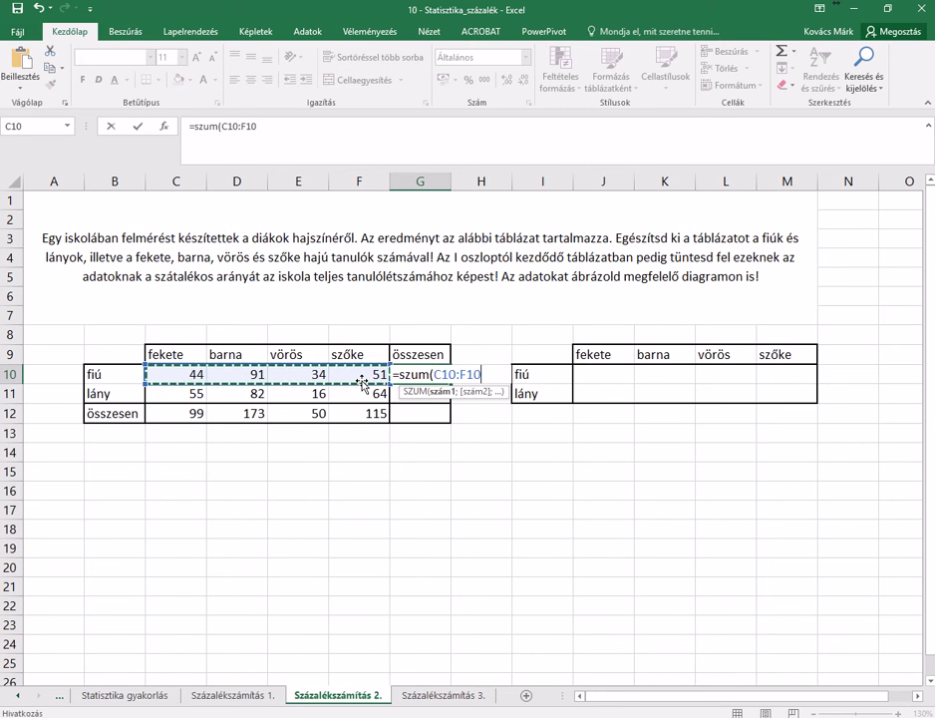
pyautogui.press('Return')
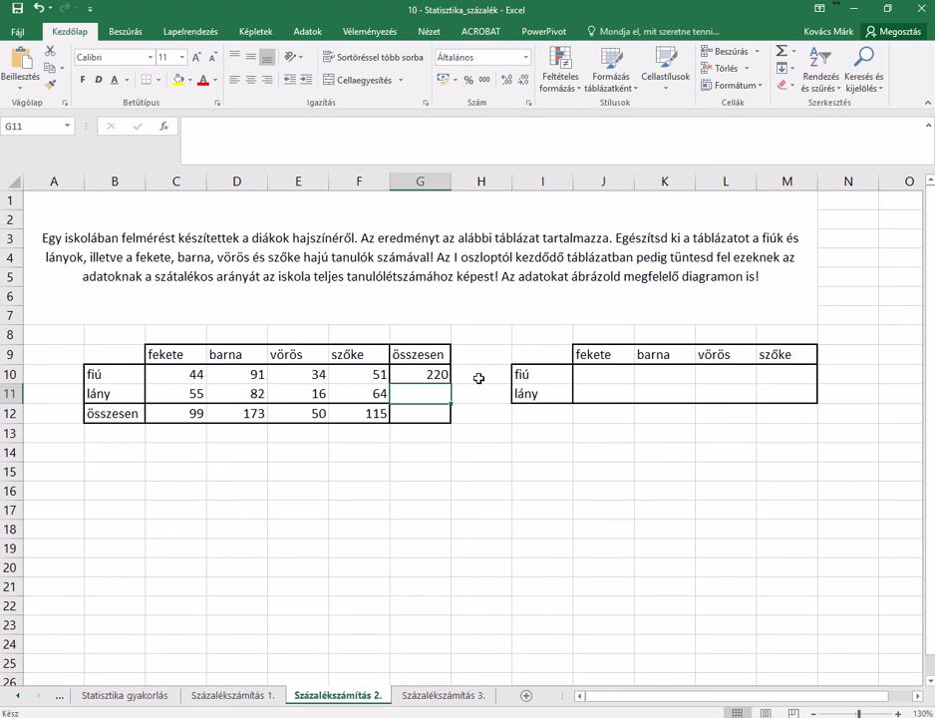
# Step: Fill the fiú row total formula down to G11 for the lány row without formatting
pyautogui.click(439, 376)
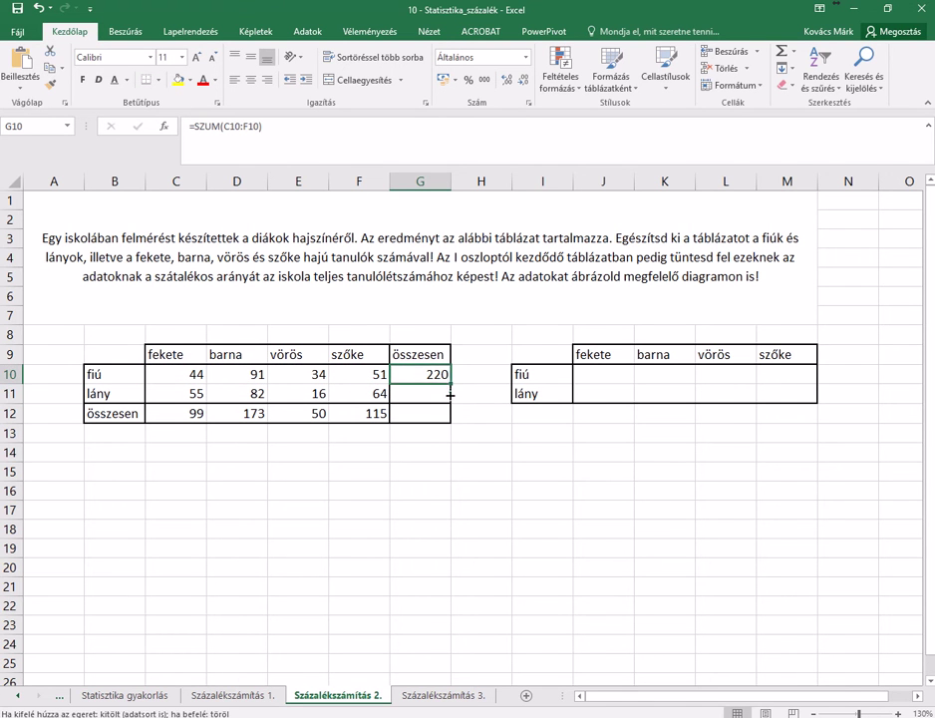
pyautogui.moveTo(451, 394); pyautogui.dragTo(454, 409)
pyautogui.click(472, 414)
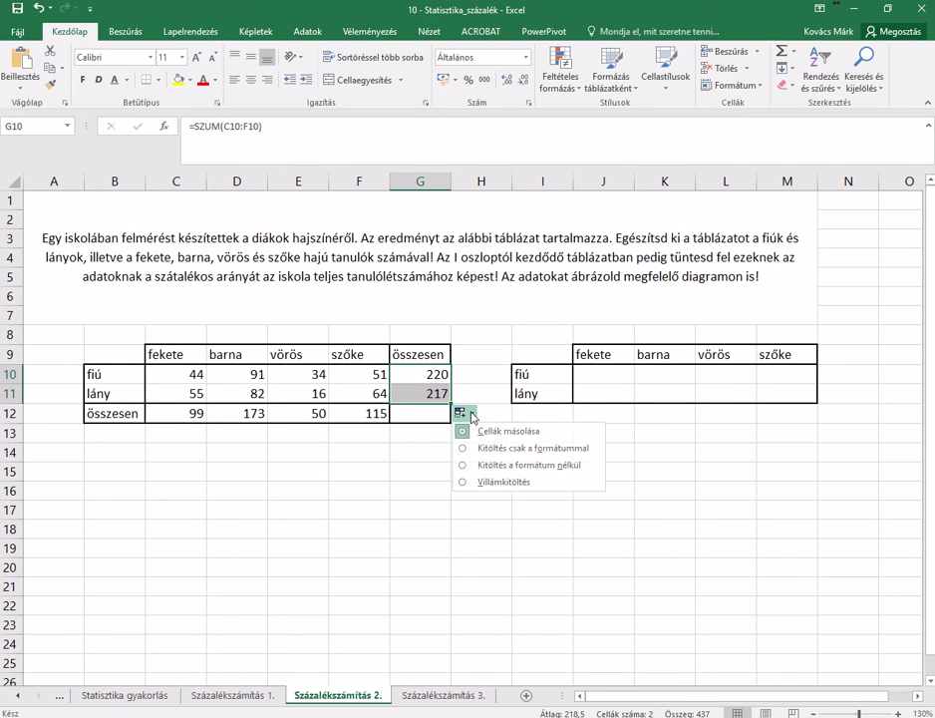
pyautogui.click(532, 466)
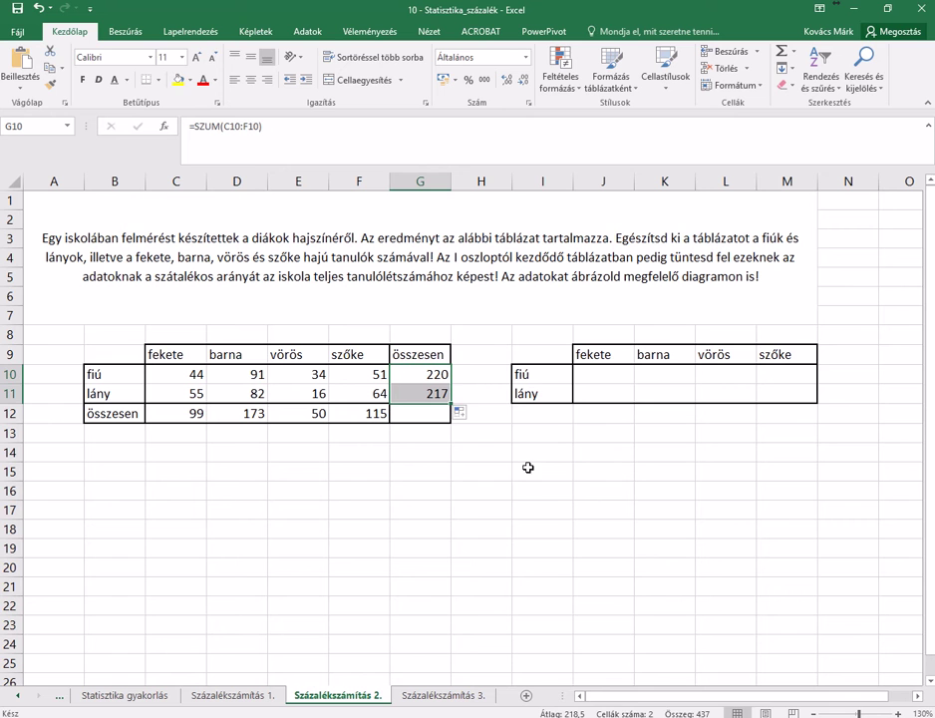
pyautogui.click(439, 469)
# Step: Calculate the total number of students in cell G12 with =SZUM(C10:F11)
pyautogui.click(413, 416)
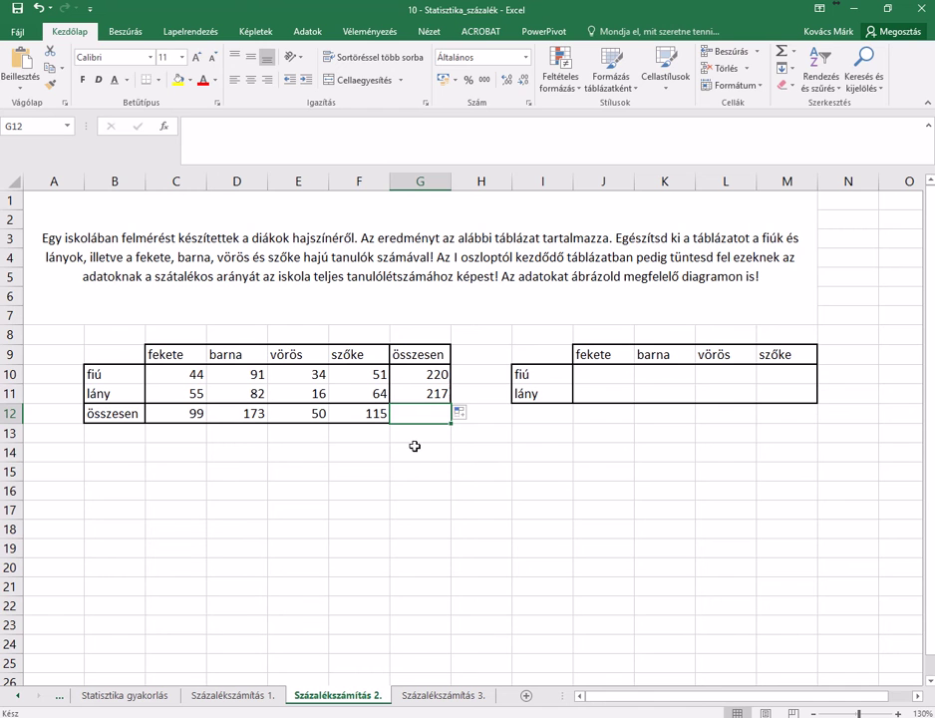
pyautogui.write('=szum')
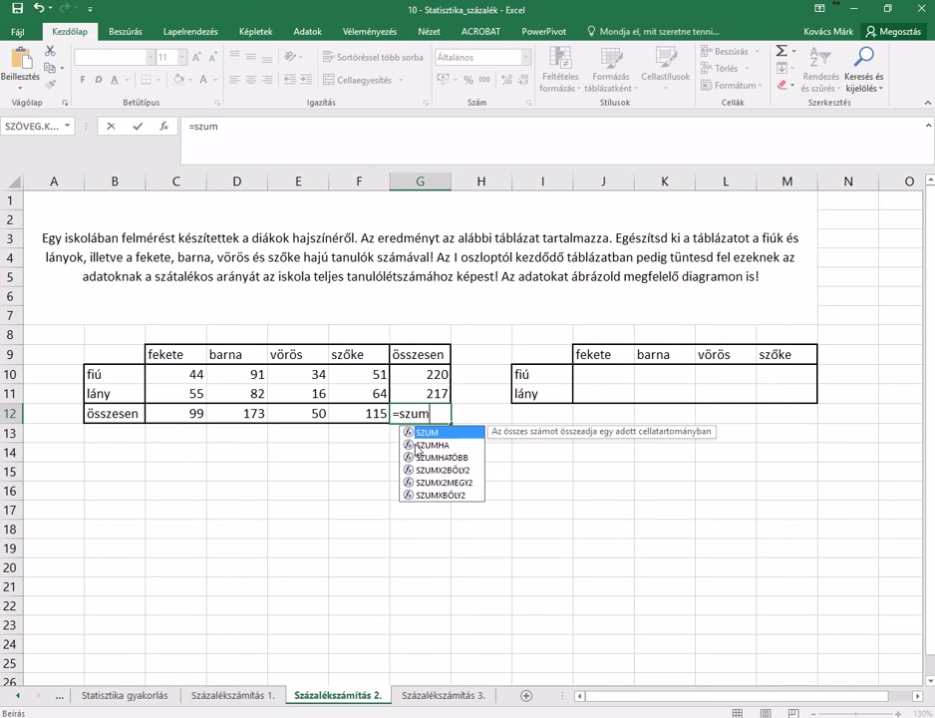
pyautogui.write('(')
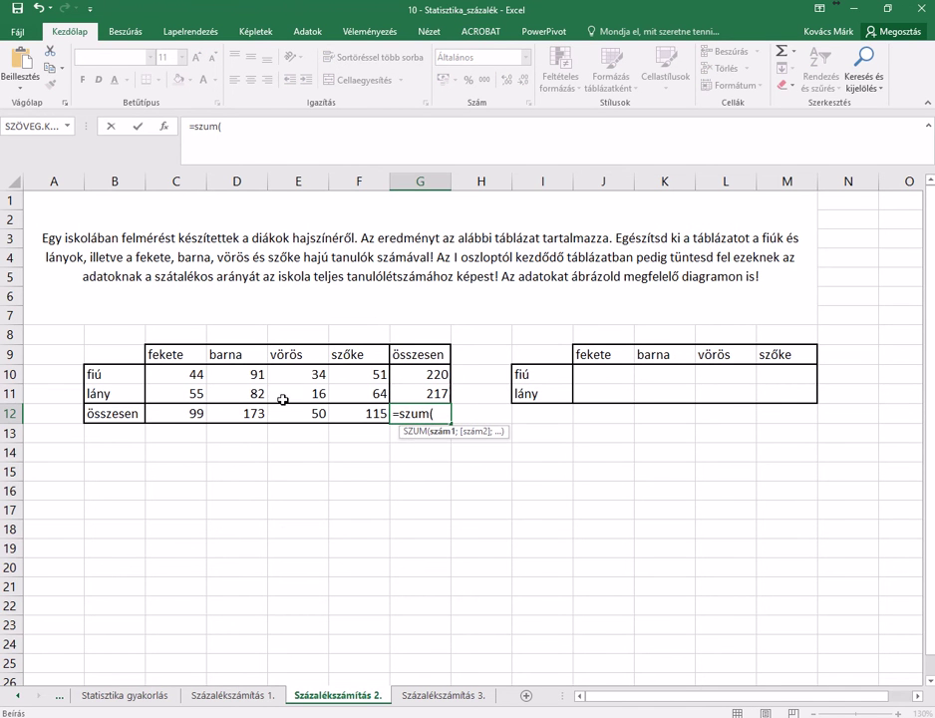
pyautogui.moveTo(179, 374); pyautogui.dragTo(361, 396)
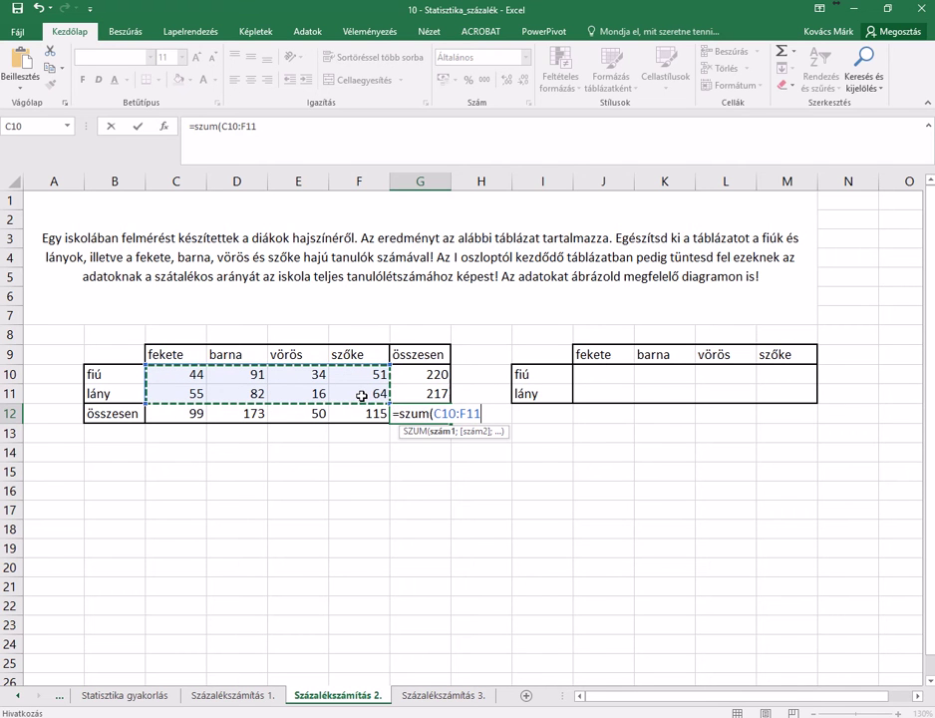
pyautogui.write(')')
pyautogui.press('Return')
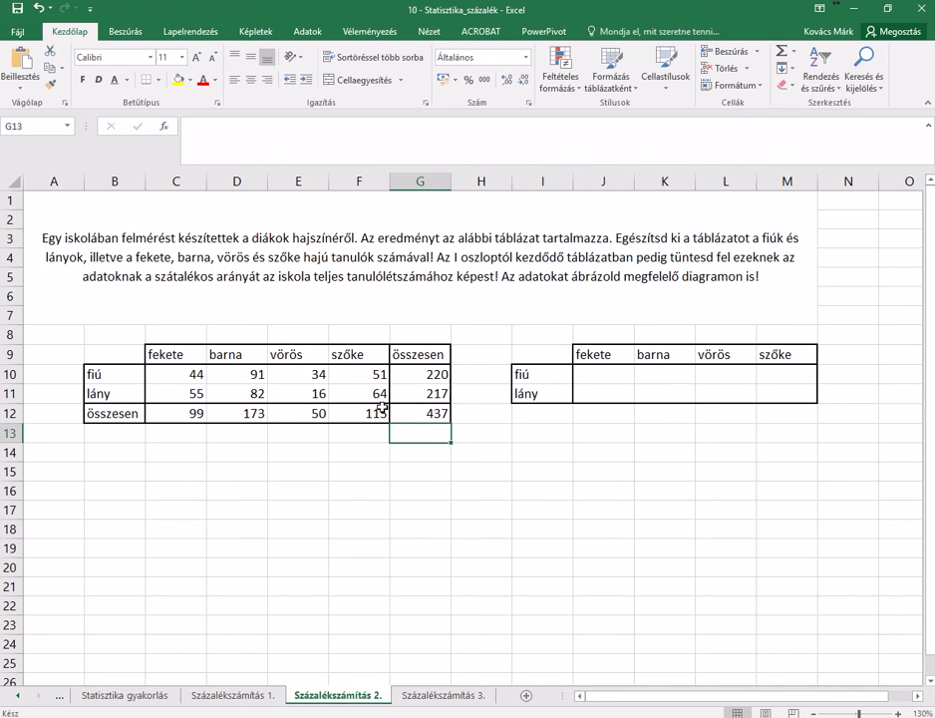
# Step: Calculate the share of fekete-haired boys in cell J10 with =C10/G12
pyautogui.click(621, 383)
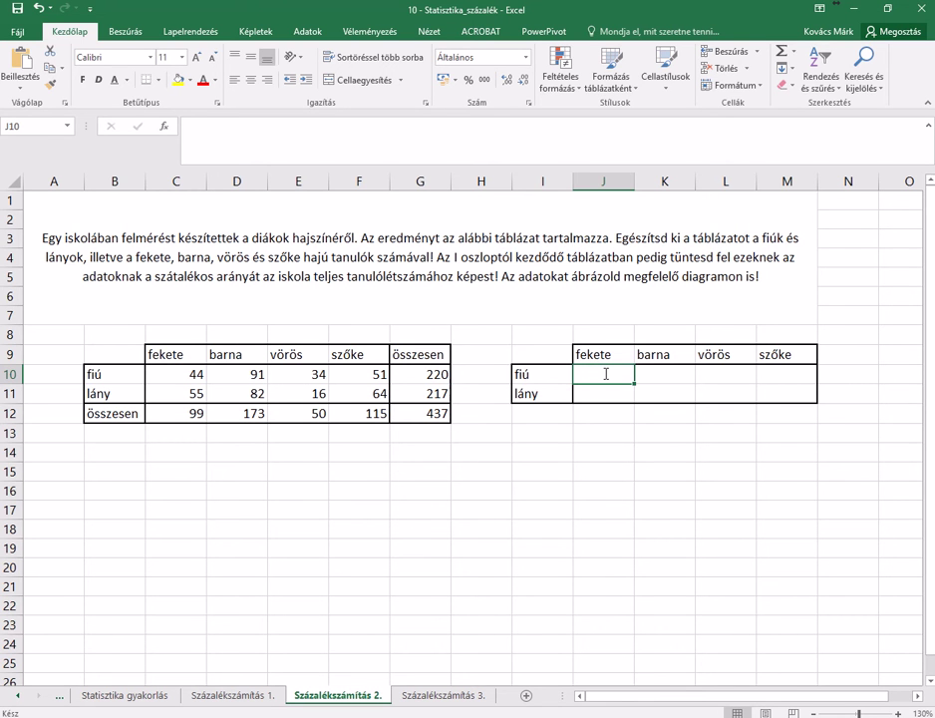
pyautogui.write('=')
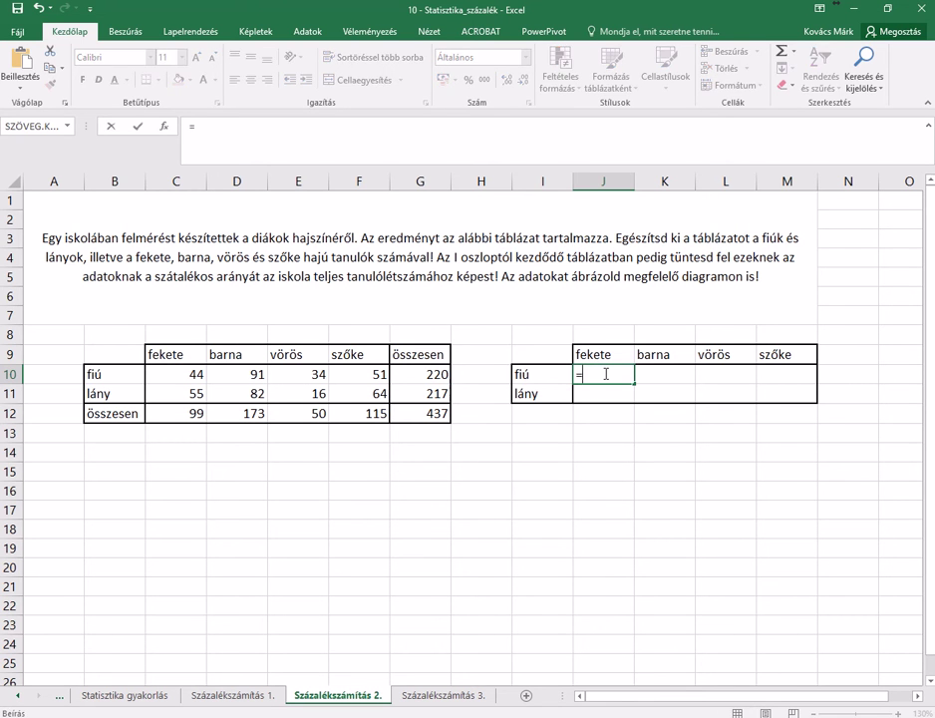
pyautogui.click(186, 375)
pyautogui.write('/')
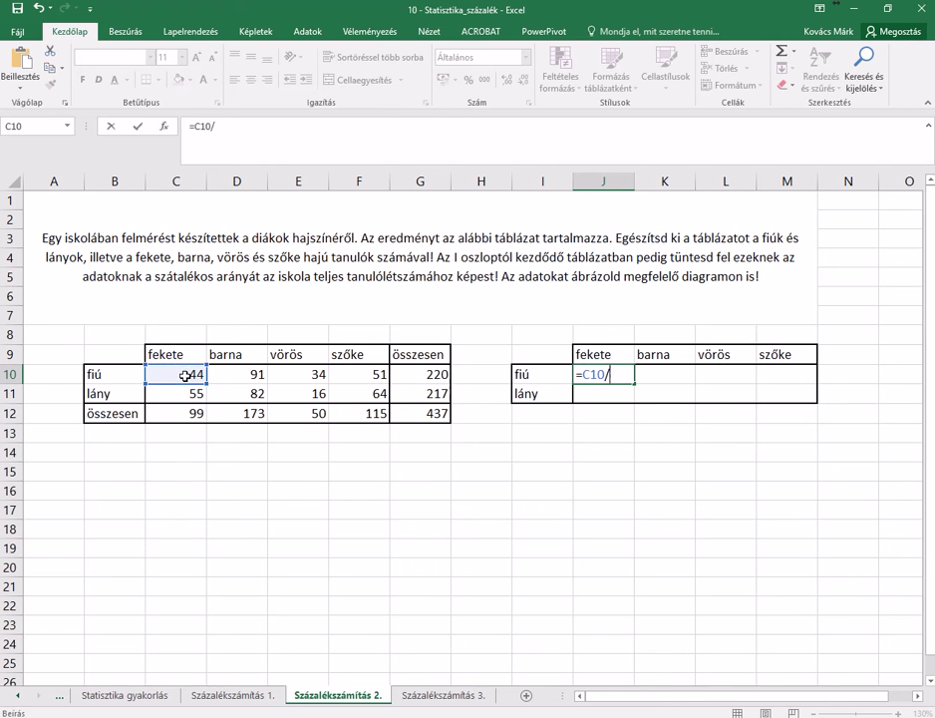
pyautogui.click(431, 415)
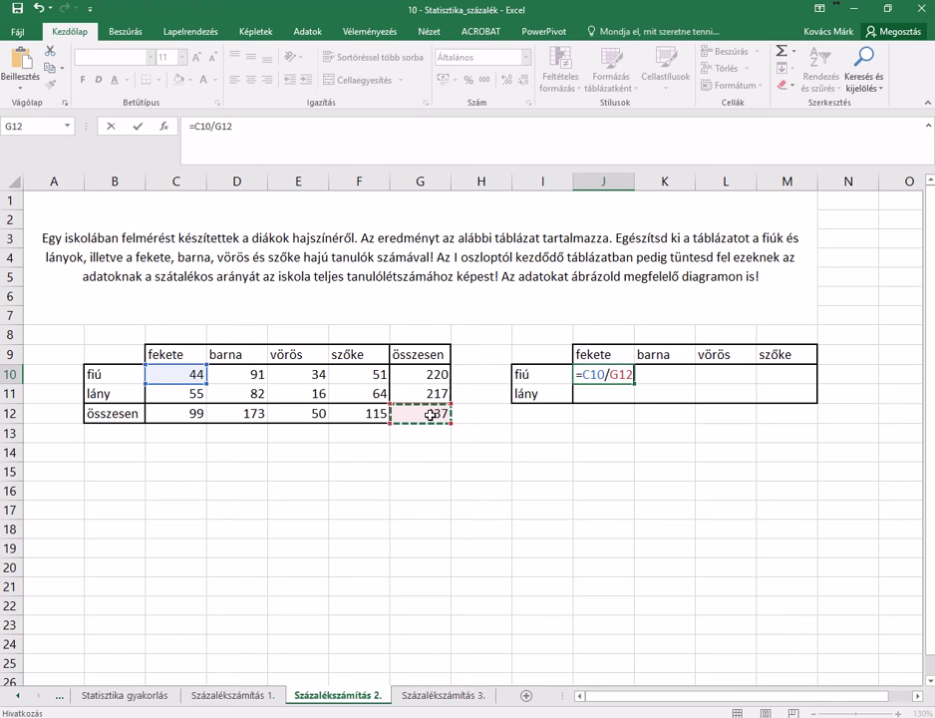
pyautogui.press('Return')
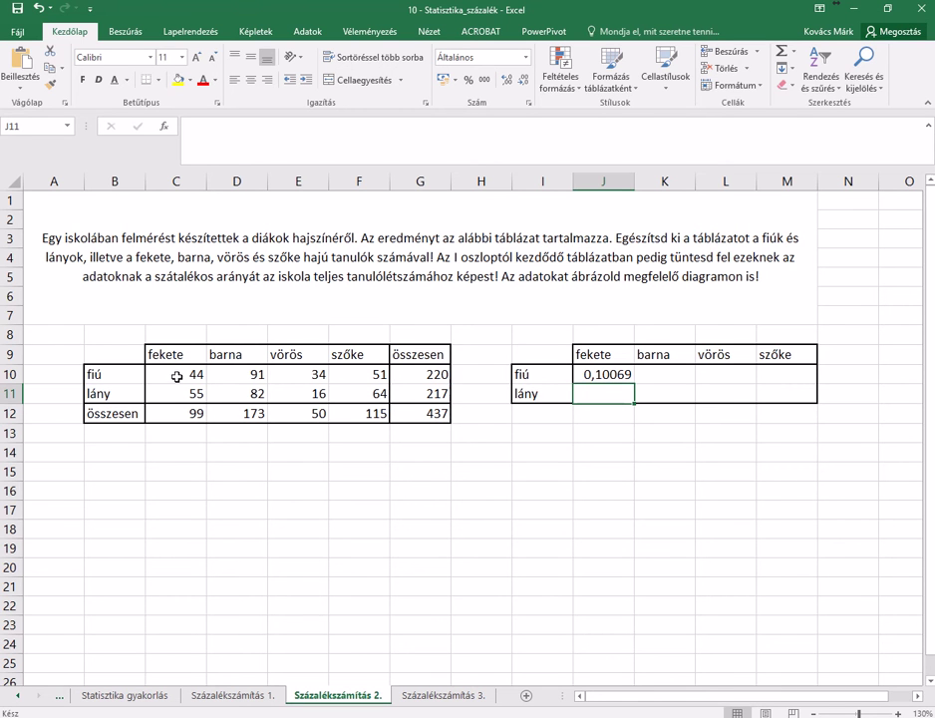
# Step: Fill the J10 formula across to M10 and widen columns K to M equally
pyautogui.click(614, 375)
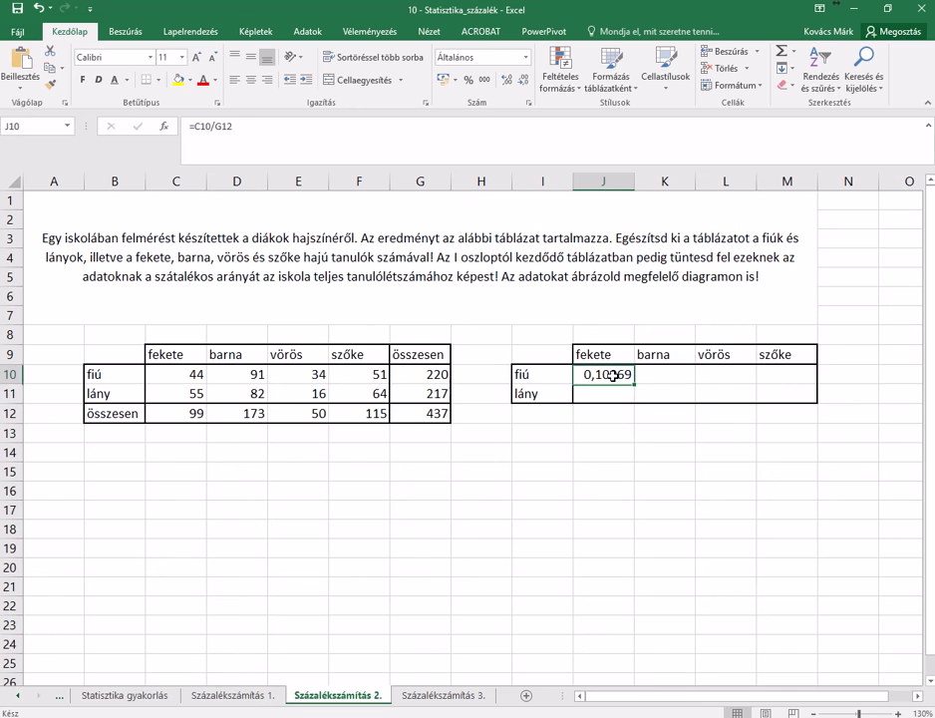
pyautogui.moveTo(634, 383); pyautogui.dragTo(795, 378)
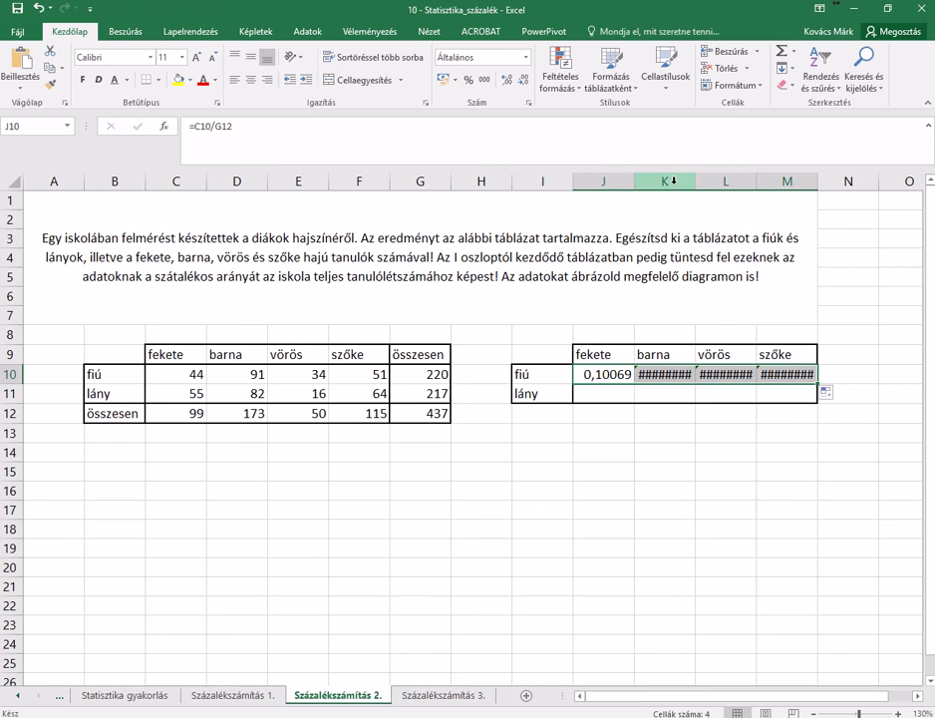
pyautogui.moveTo(666, 182); pyautogui.dragTo(783, 184)
pyautogui.moveTo(696, 181); pyautogui.dragTo(732, 182)
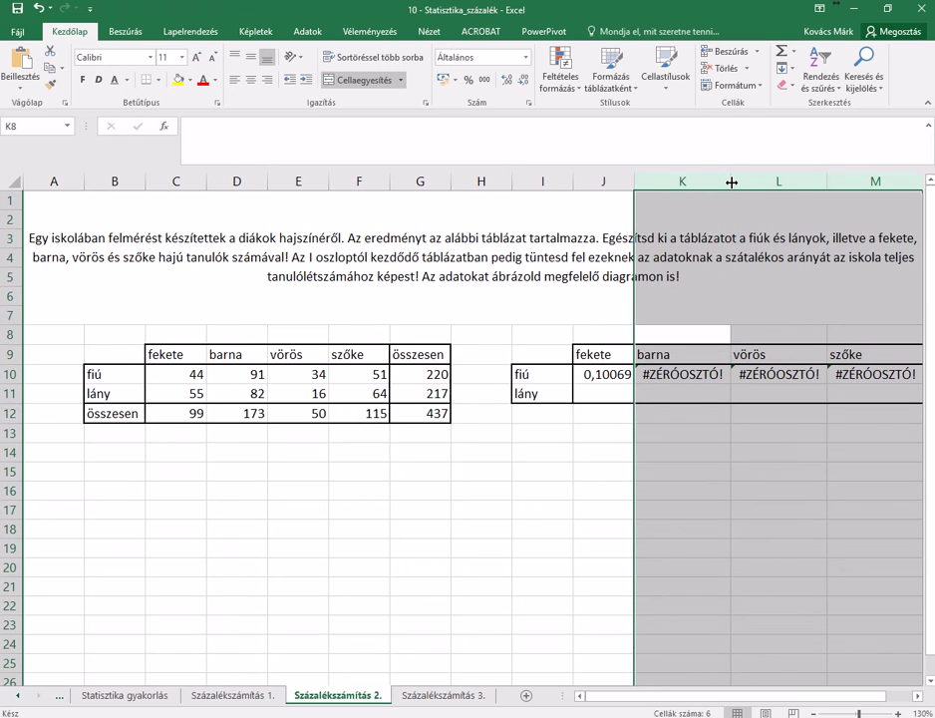
# Step: Check which cells the copied formula in K10 refers to
pyautogui.click(691, 424)
pyautogui.press('Up')
pyautogui.press('Up')
pyautogui.press('Up')
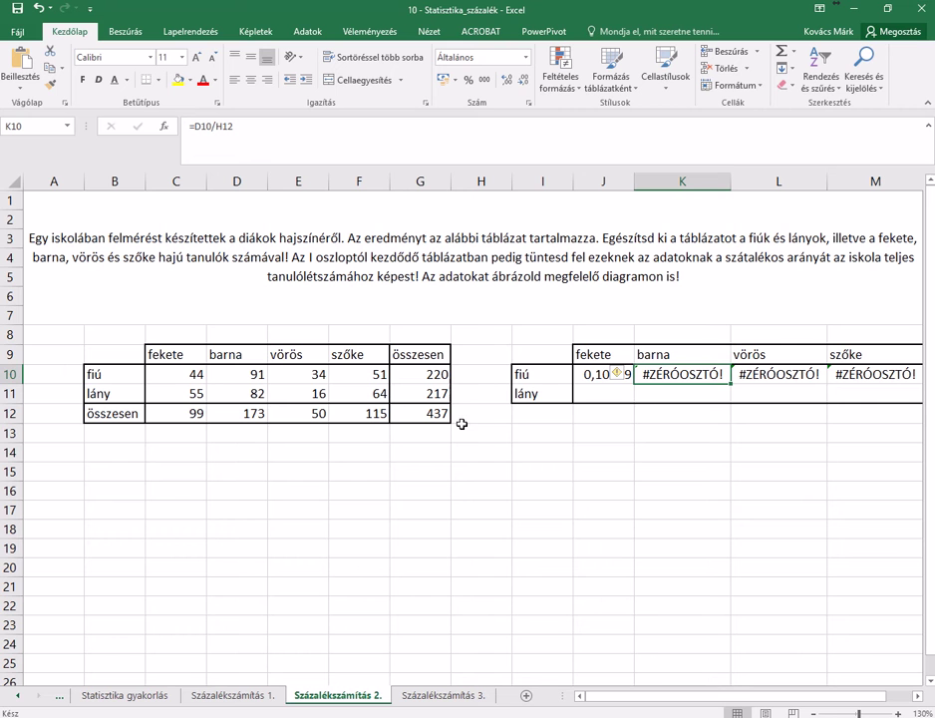
# Step: Make the divisor in J10 an absolute reference so the formula reads =C10/$G$12
pyautogui.click(603, 375)
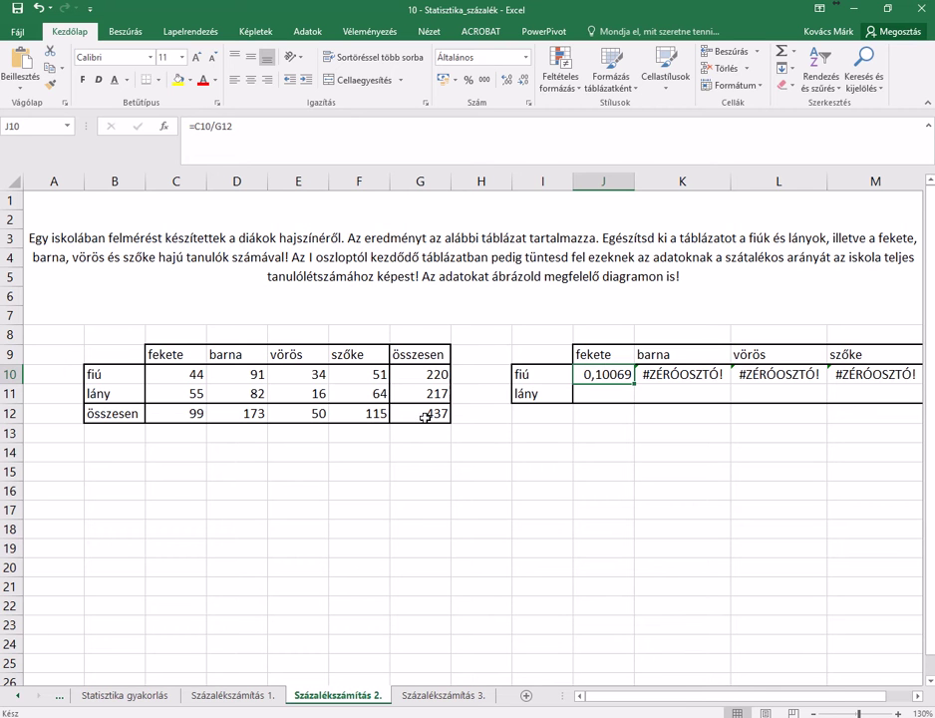
pyautogui.click(214, 126)
pyautogui.write('$')
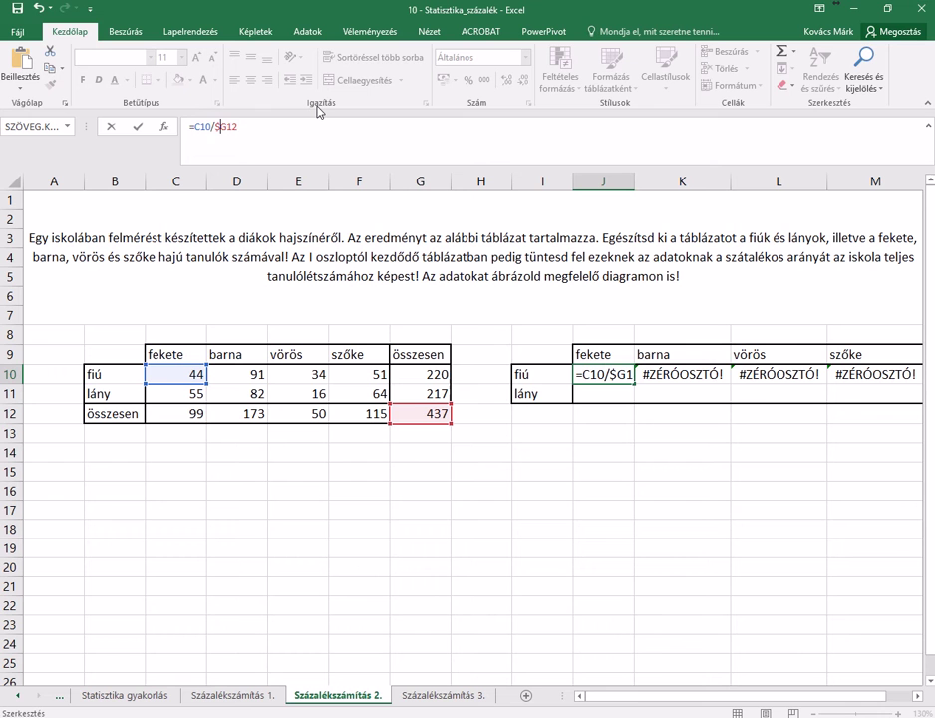
pyautogui.press('Right')
pyautogui.write('$')
pyautogui.press('Return')
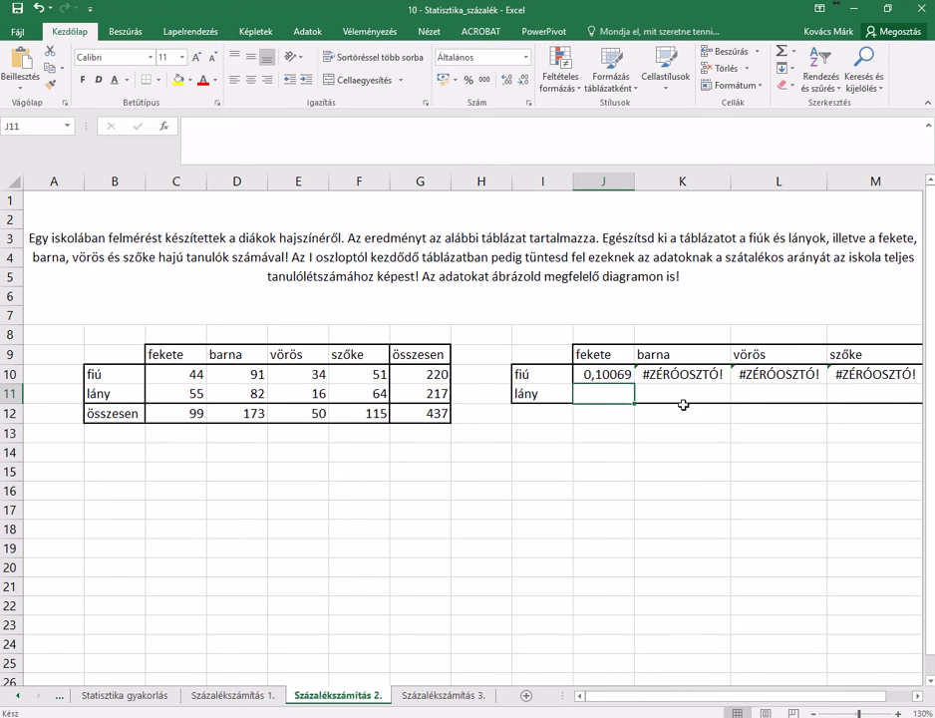
# Step: Fill the corrected J10 formula across to M10 without formatting, covering the barna, vörös and szőke columns
pyautogui.scroll(-1, 678, 401)
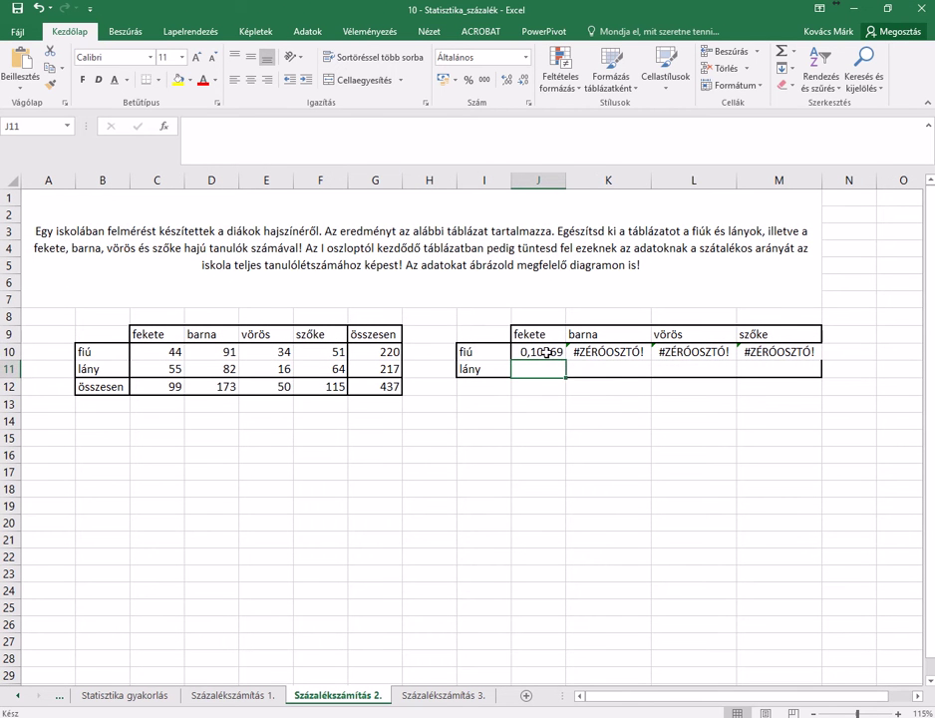
pyautogui.click(548, 353)
pyautogui.moveTo(565, 360); pyautogui.dragTo(793, 354)
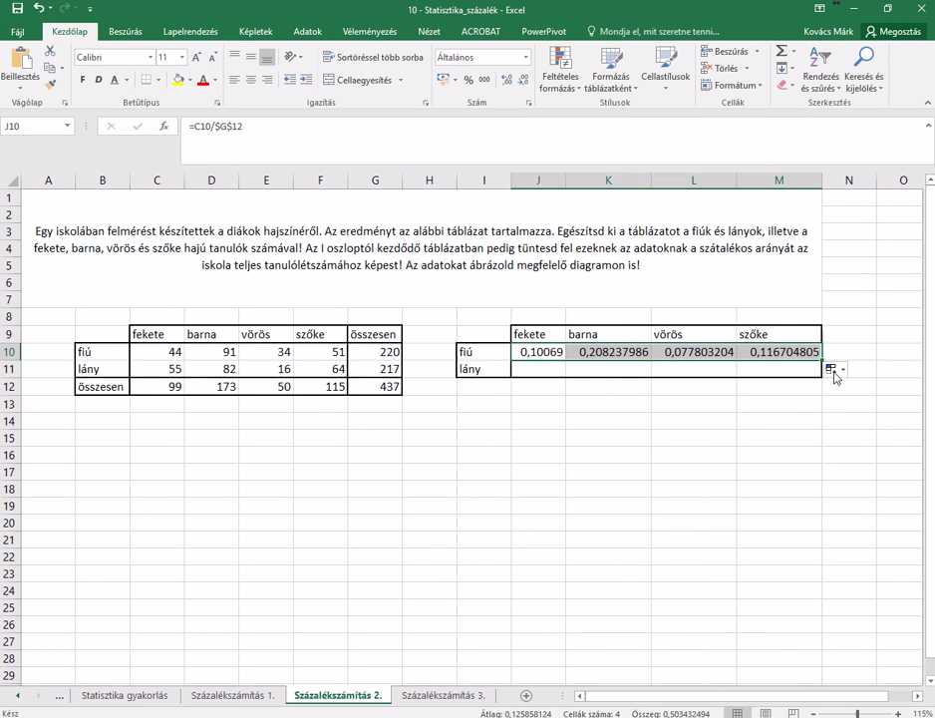
pyautogui.click(834, 370)
pyautogui.click(833, 421)
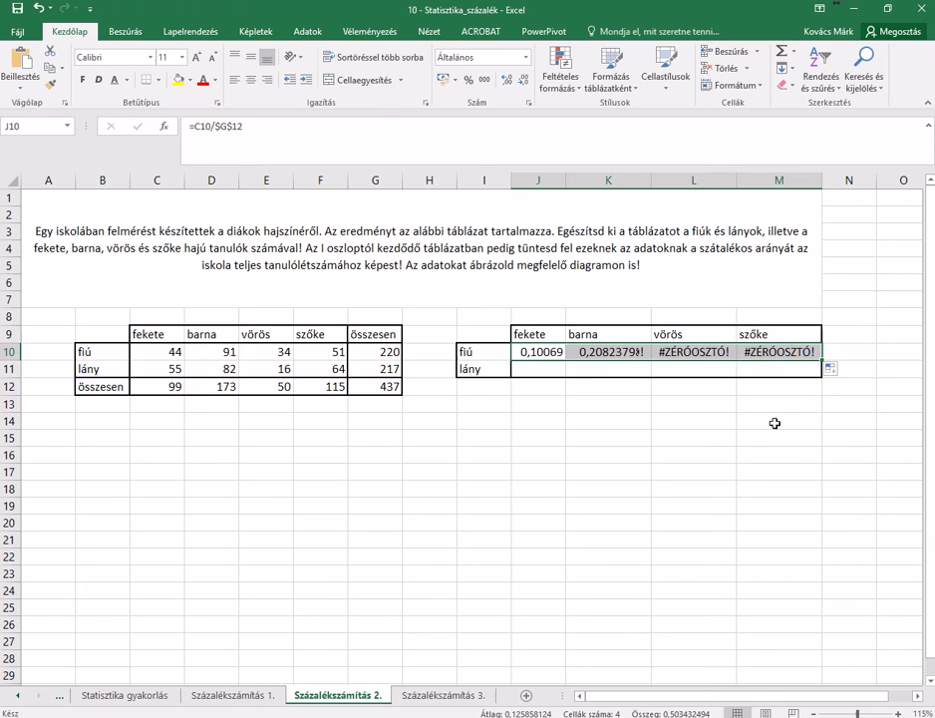
pyautogui.click(635, 414)
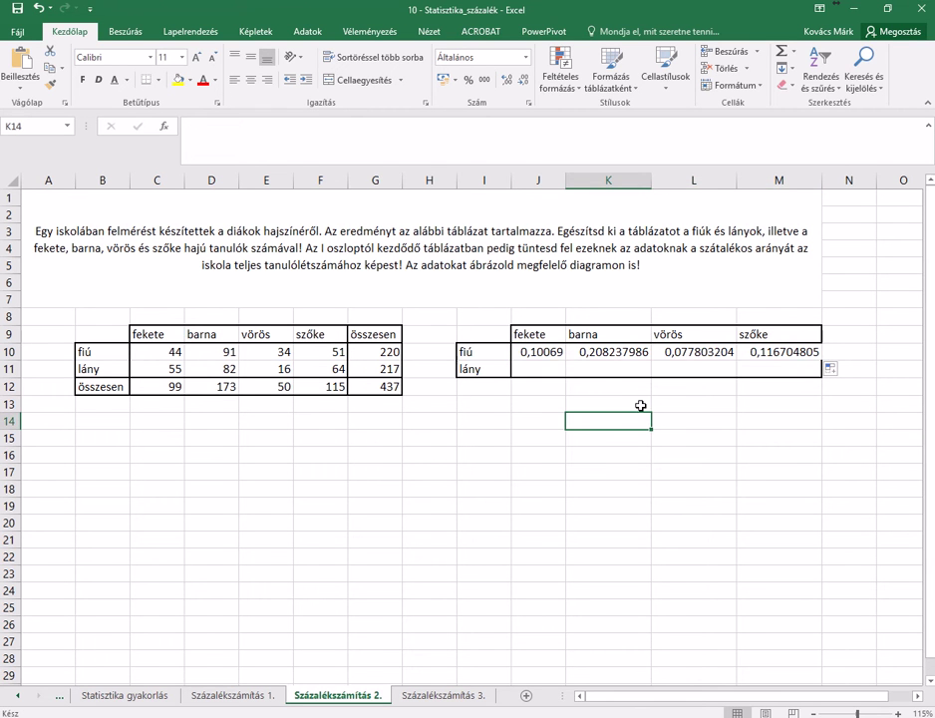
# Step: Fill the fiú row percentage formulas J10:M10 down to the lány row without formatting
pyautogui.moveTo(543, 355); pyautogui.dragTo(825, 378)
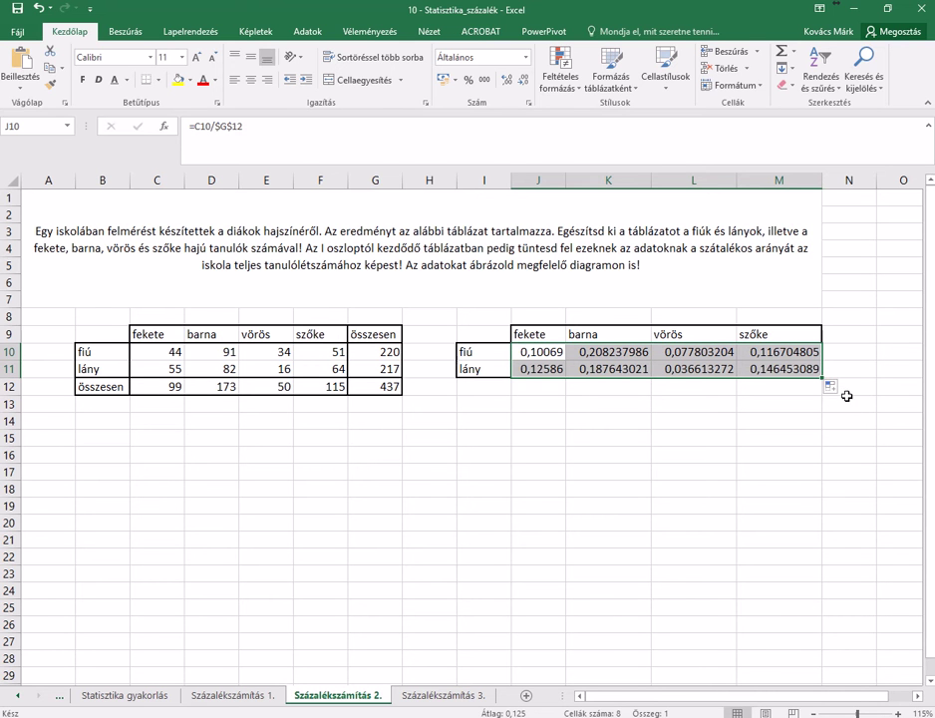
pyautogui.click(841, 389)
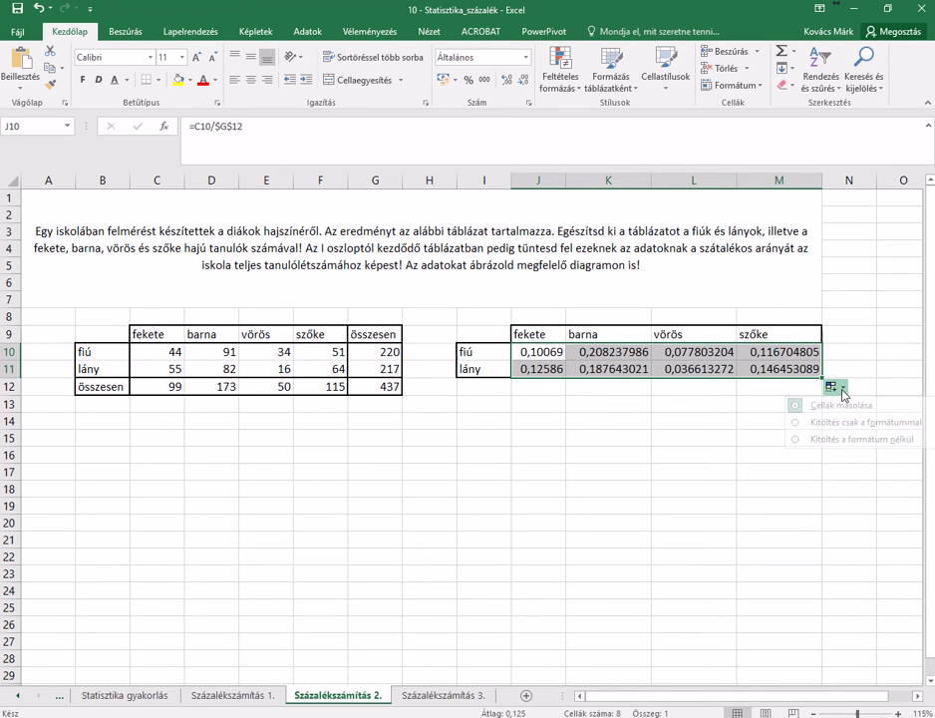
pyautogui.click(844, 442)
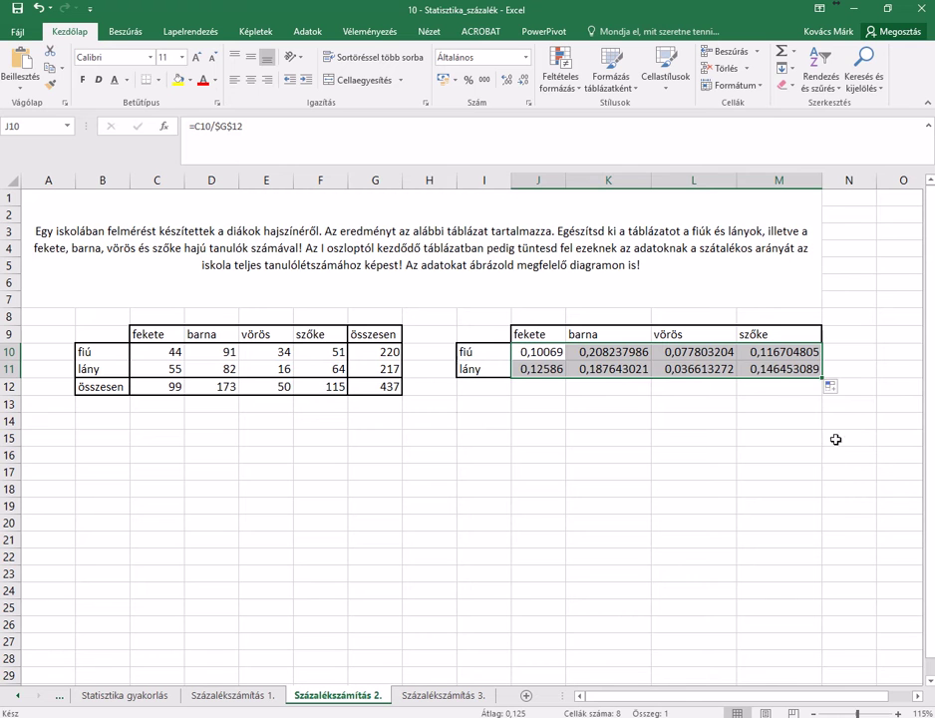
pyautogui.click(630, 417)
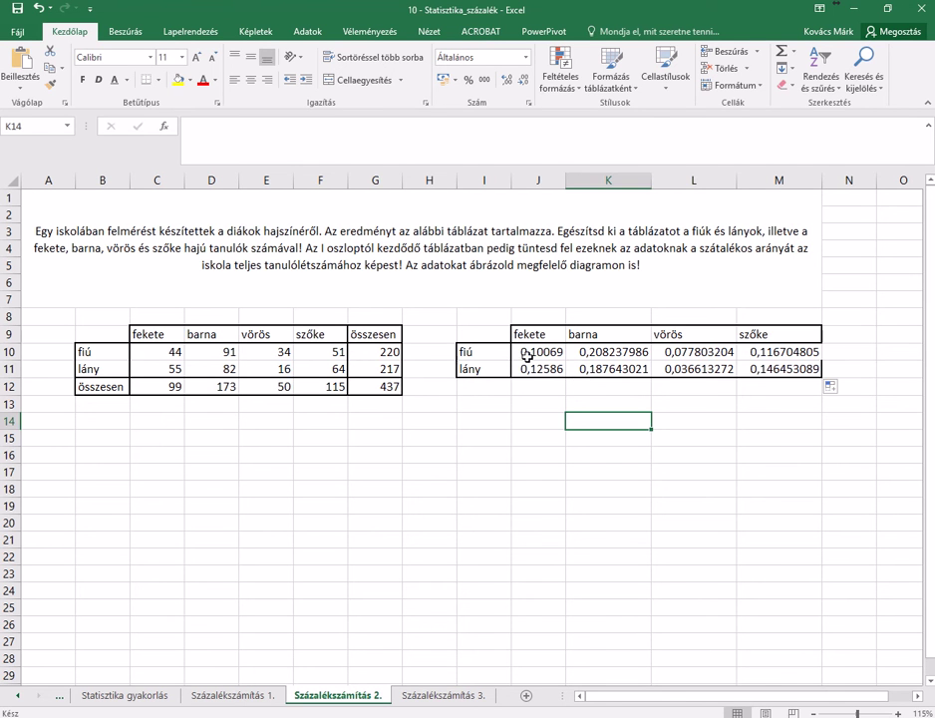
# Step: Format cells J10:M11 as Százalék with one decimal place
pyautogui.moveTo(528, 352); pyautogui.dragTo(789, 370)
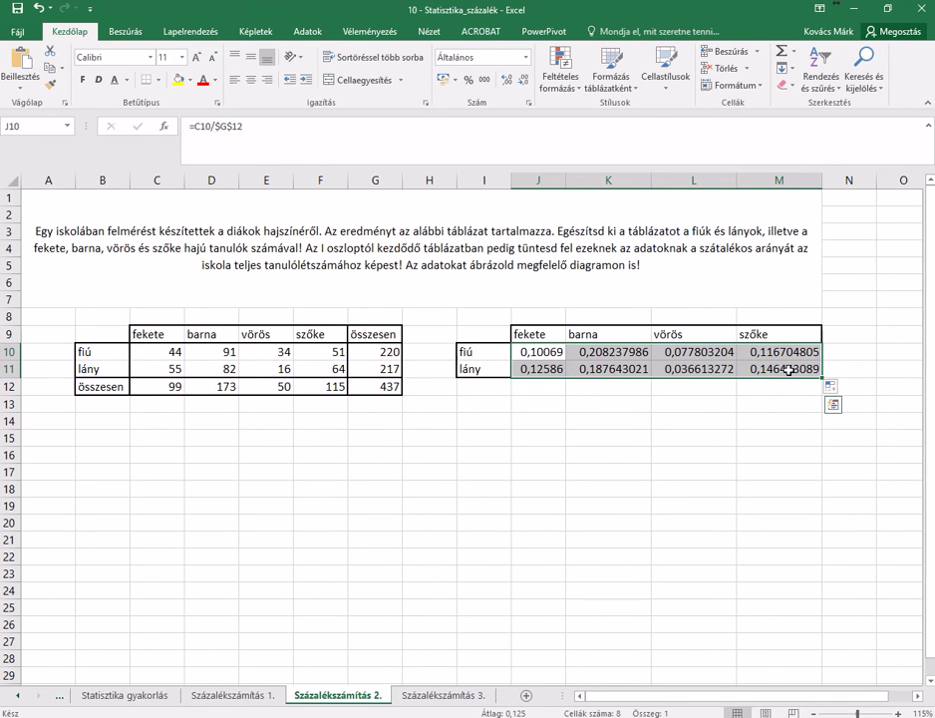
pyautogui.rightClick(680, 354)
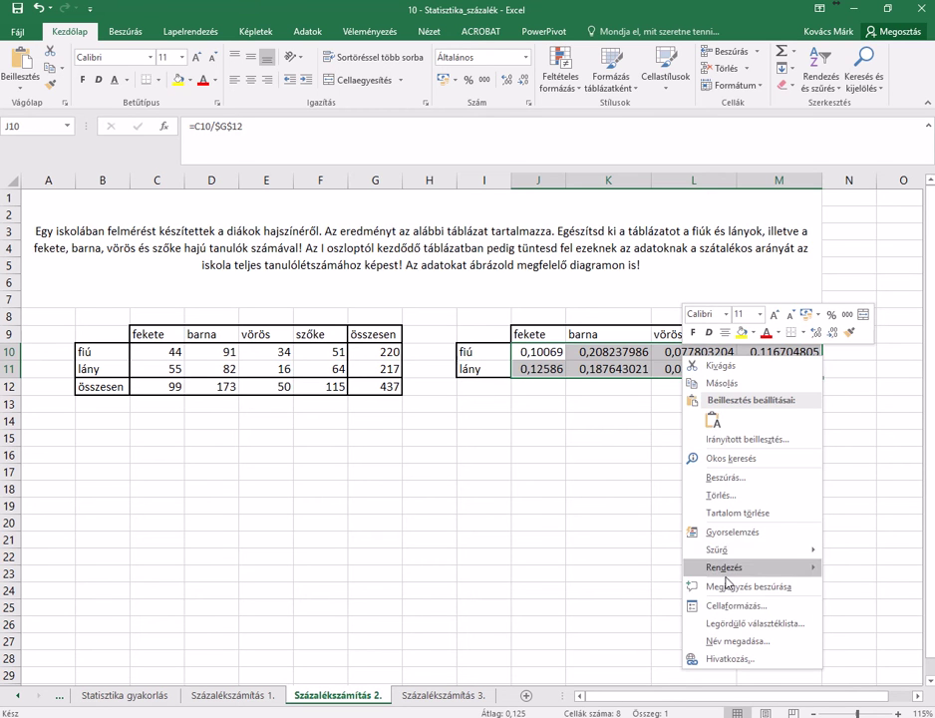
pyautogui.click(732, 605)
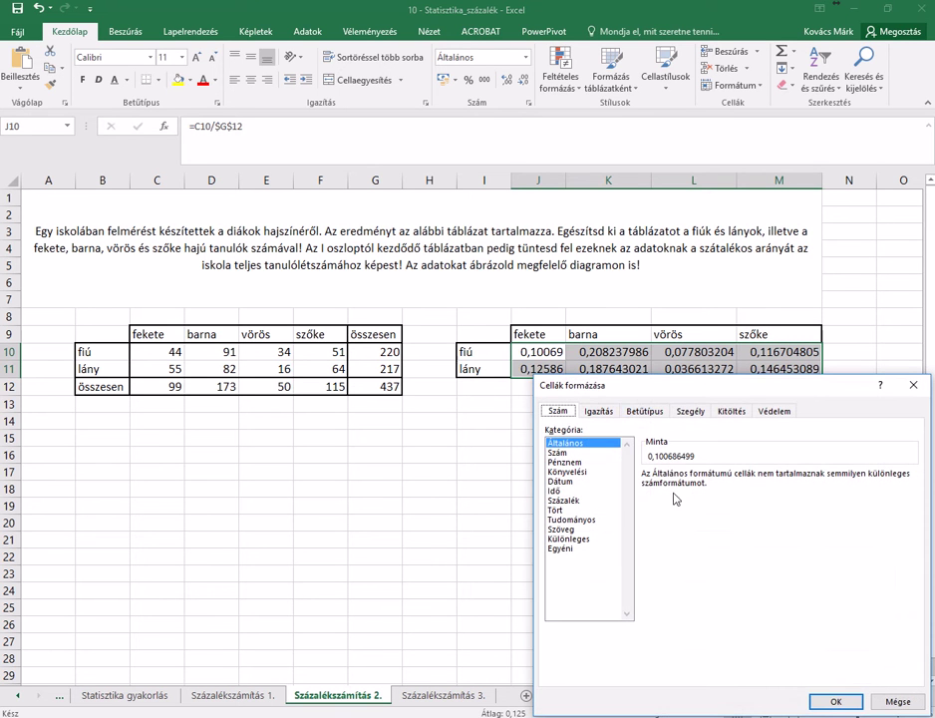
pyautogui.click(561, 502)
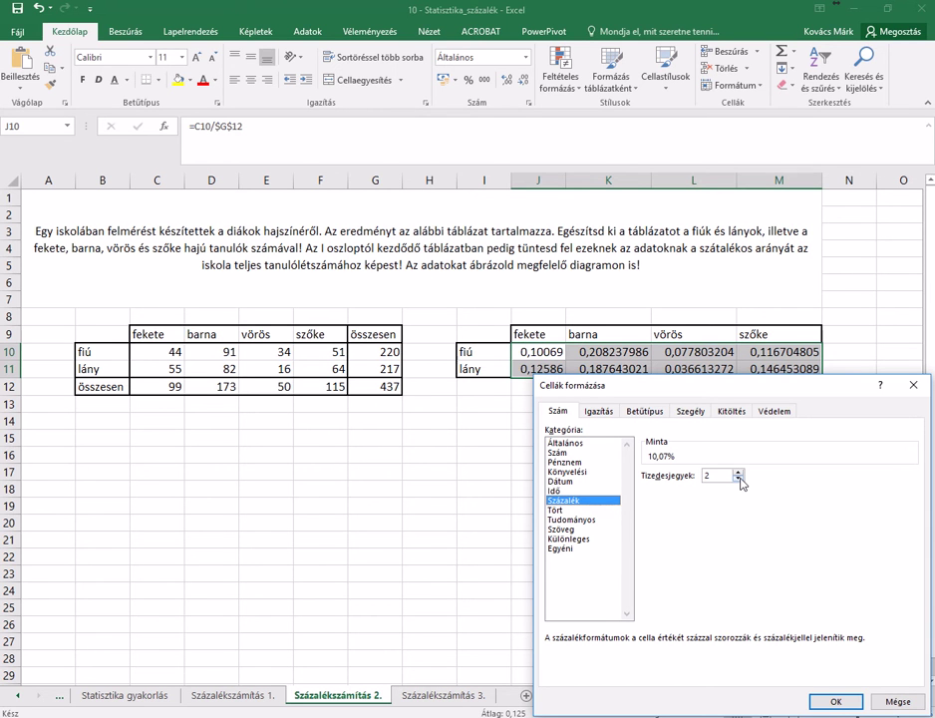
pyautogui.click(740, 479)
pyautogui.click(833, 701)
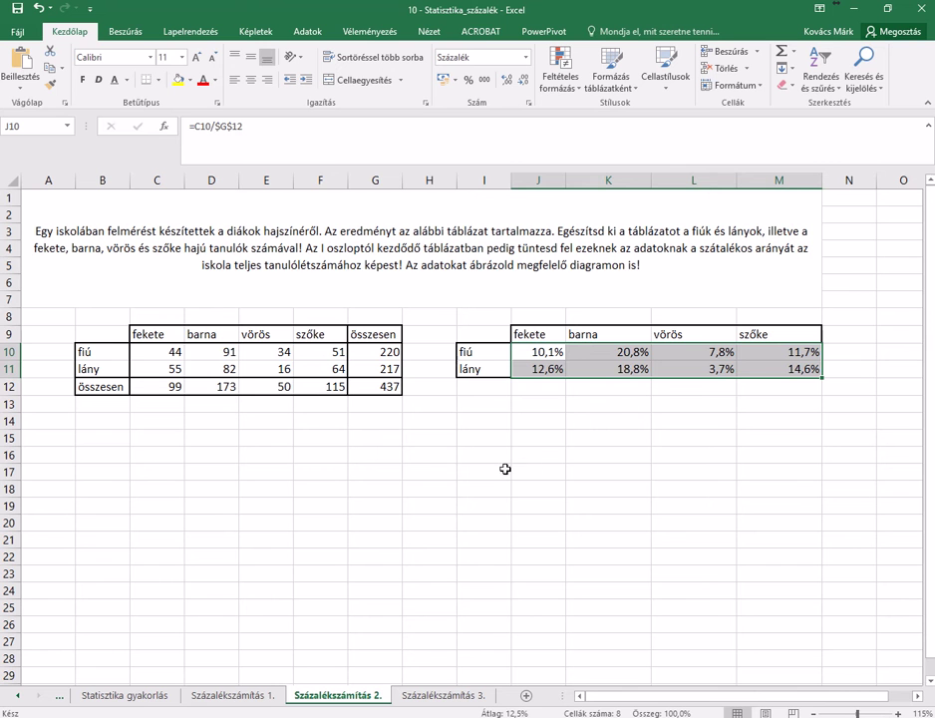
# Step: On the Százalékszámítás 3. sheet, fill the unused 2000 change cells C6:C7 with black
pyautogui.click(444, 696)
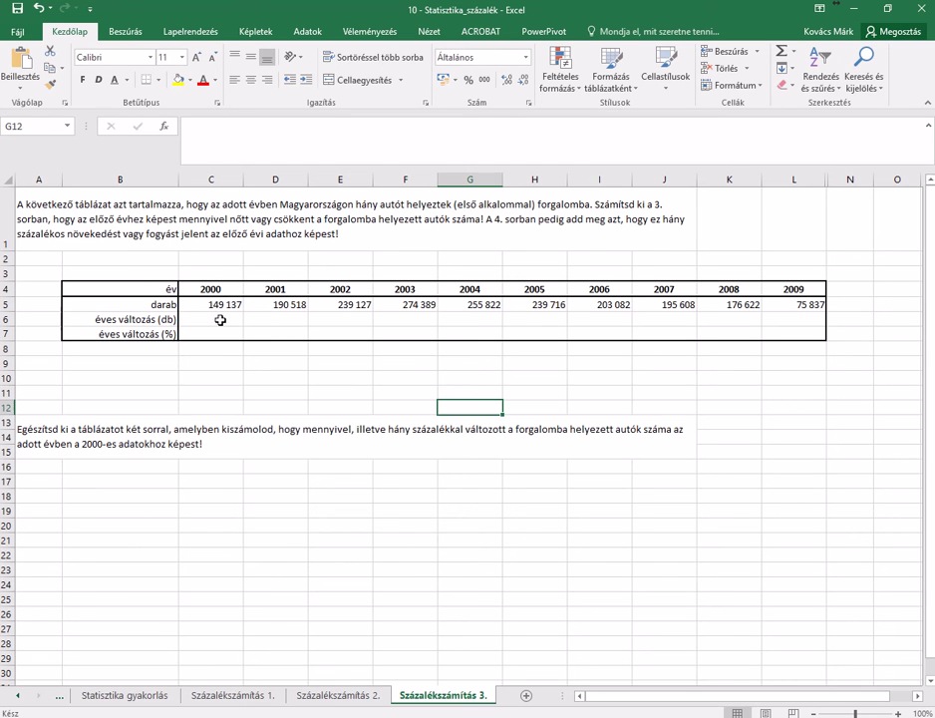
pyautogui.moveTo(219, 315); pyautogui.dragTo(215, 330)
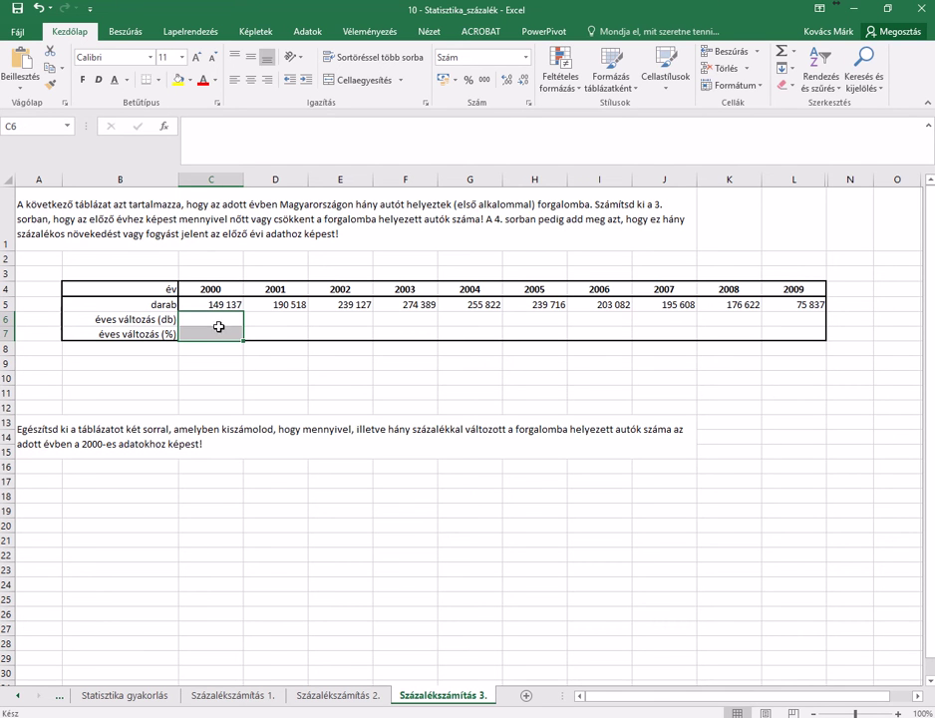
pyautogui.click(192, 86)
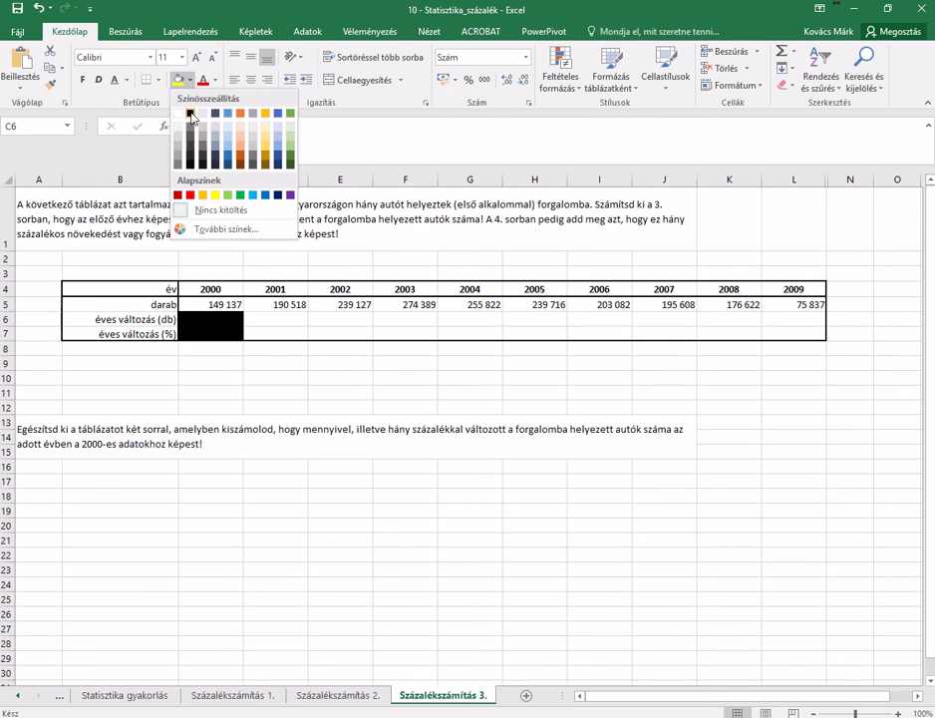
pyautogui.click(190, 60)
pyautogui.click(269, 373)
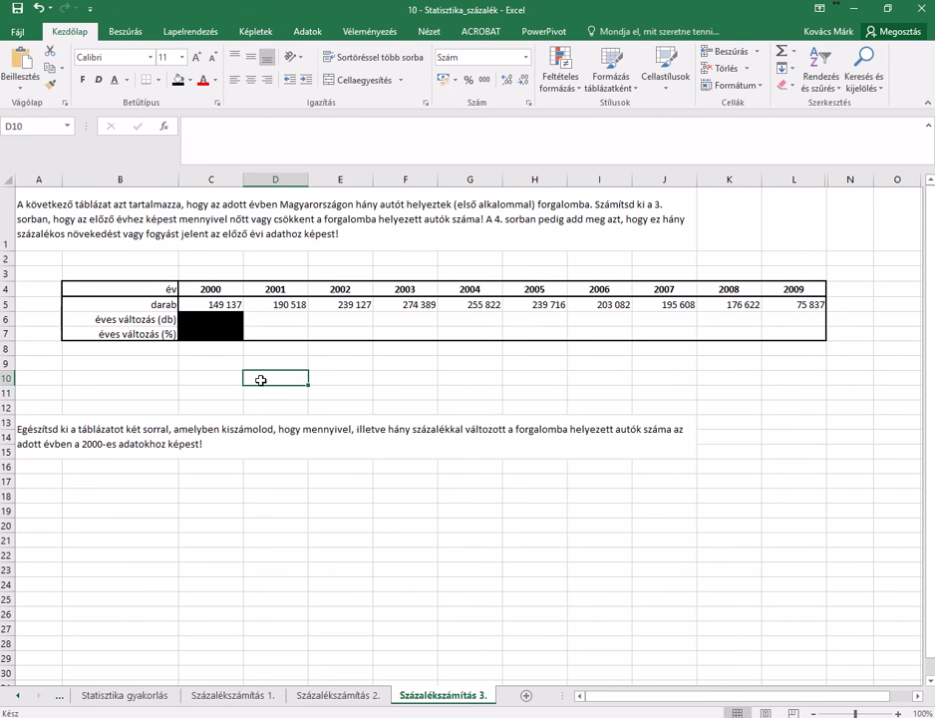
# Step: Calculate the 2001 yearly change in units in cell D6 with =D5-C5
pyautogui.click(284, 319)
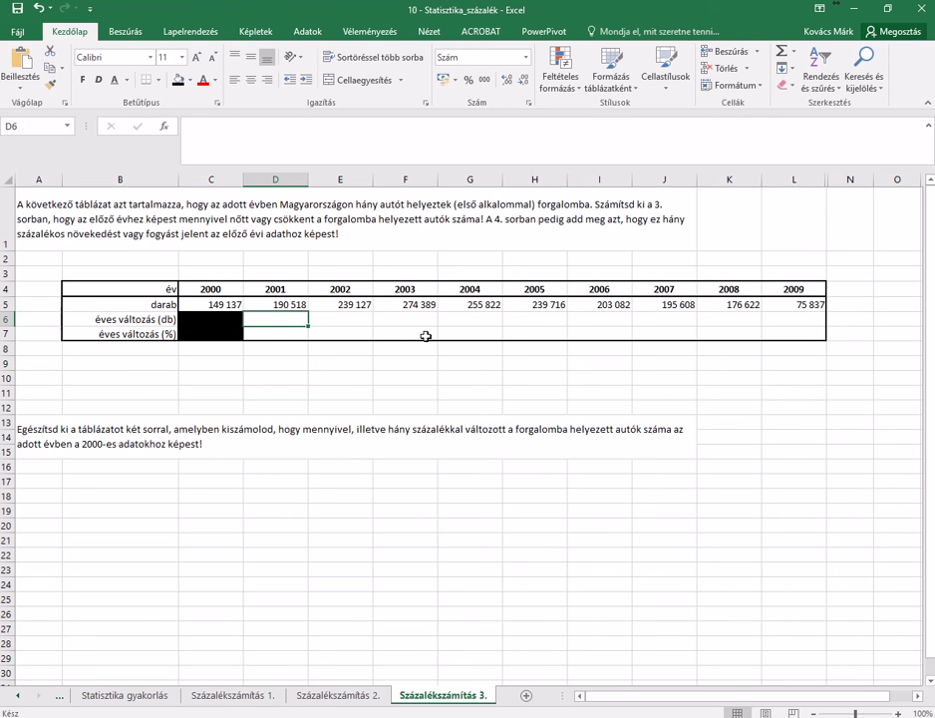
pyautogui.write('=')
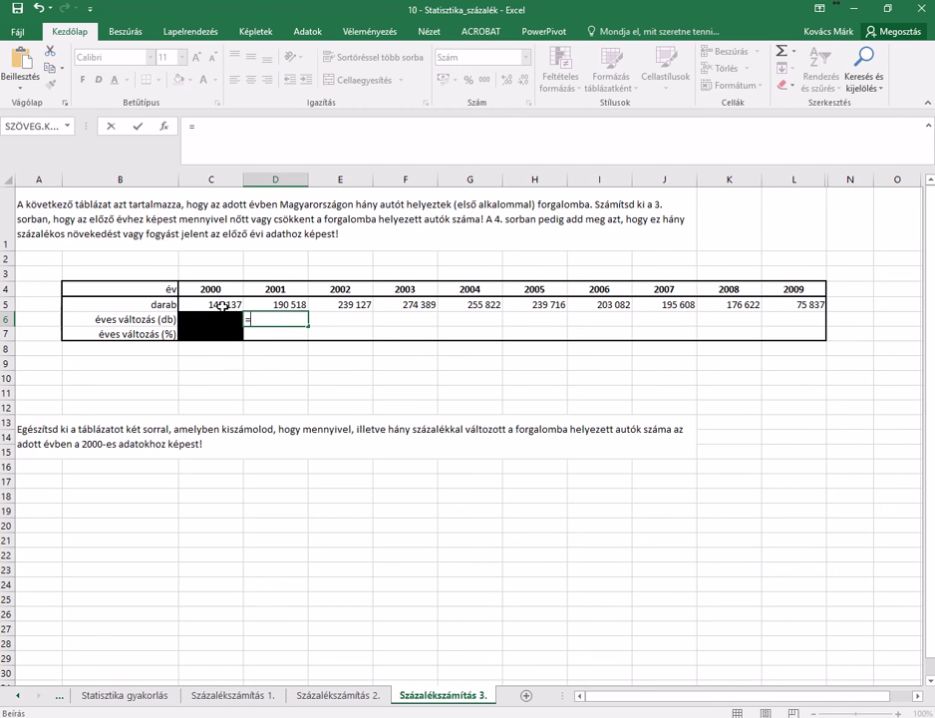
pyautogui.click(285, 305)
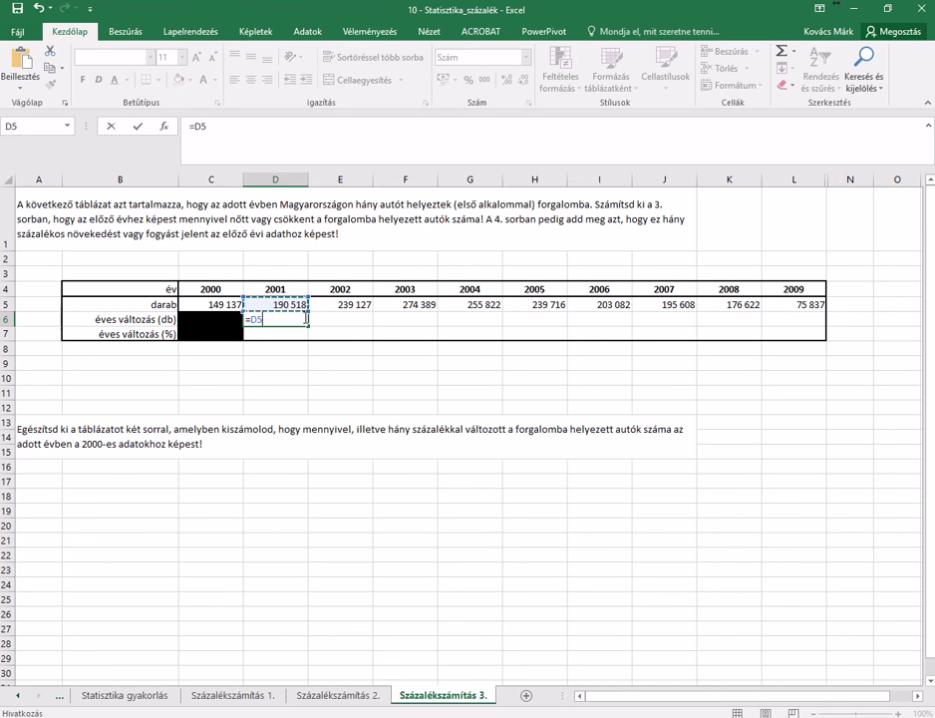
pyautogui.write('-')
pyautogui.click(220, 305)
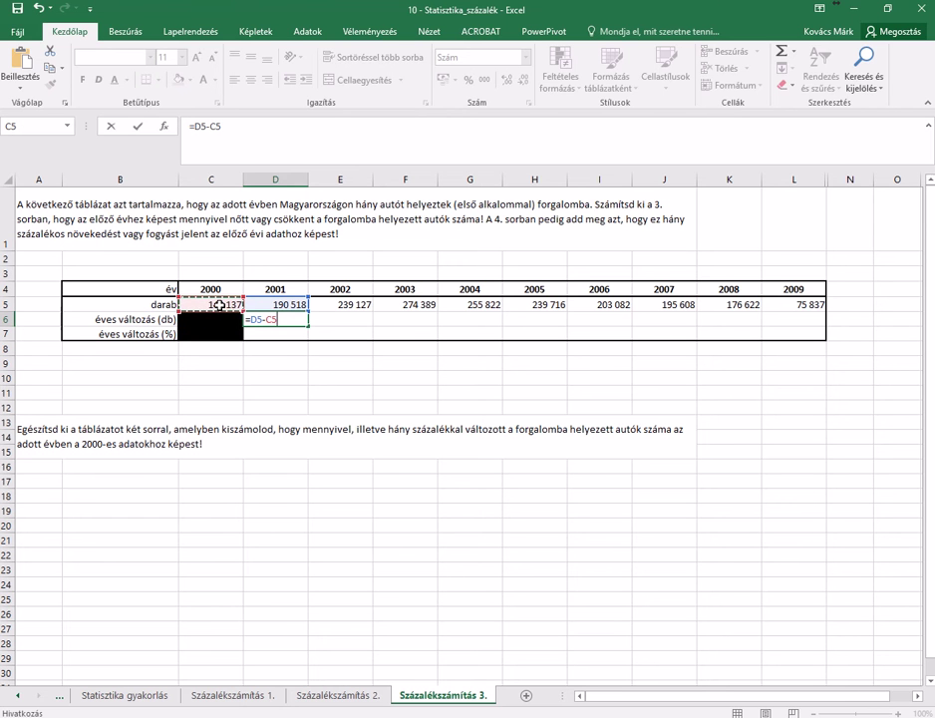
pyautogui.hotkey('ctrl', 'Return')
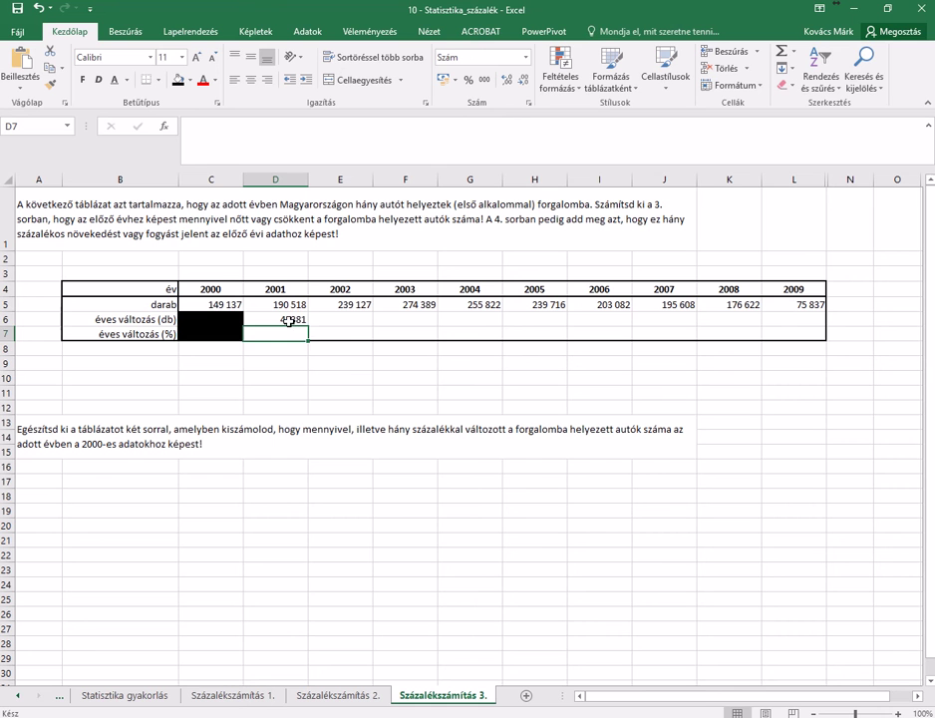
pyautogui.click(291, 319)
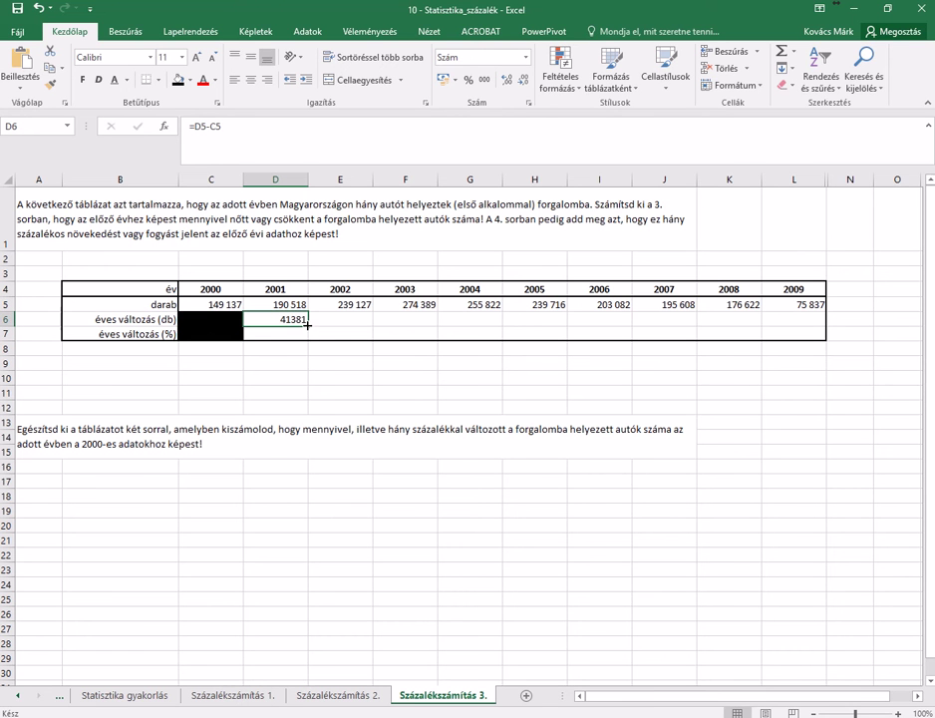
# Step: Fill the 2001 yearly change formula in D6 across to L6 without formatting
pyautogui.moveTo(308, 324); pyautogui.dragTo(807, 322)
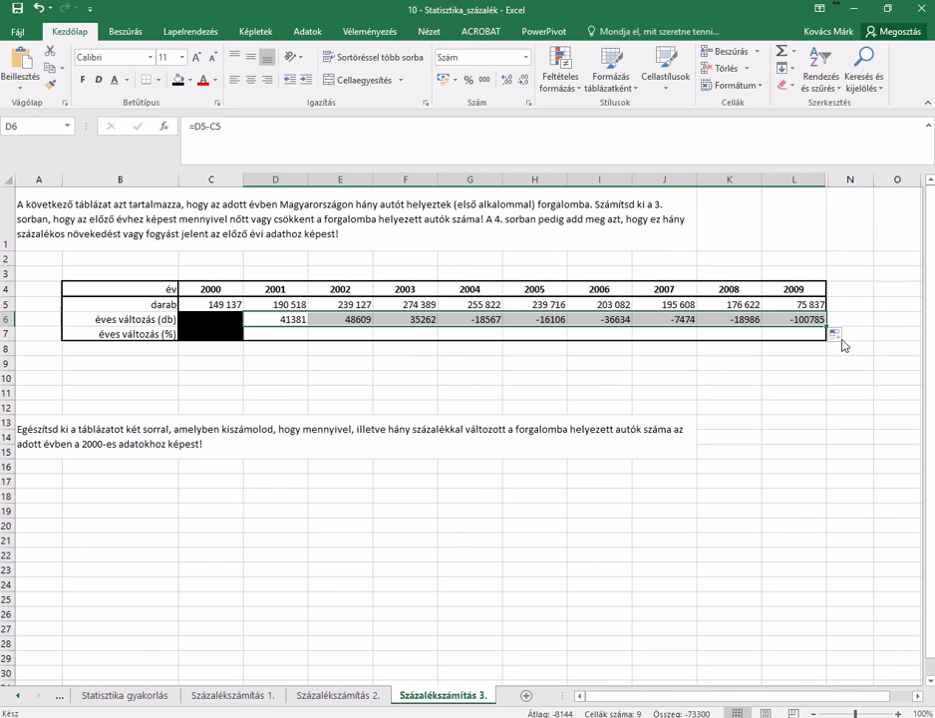
pyautogui.click(839, 336)
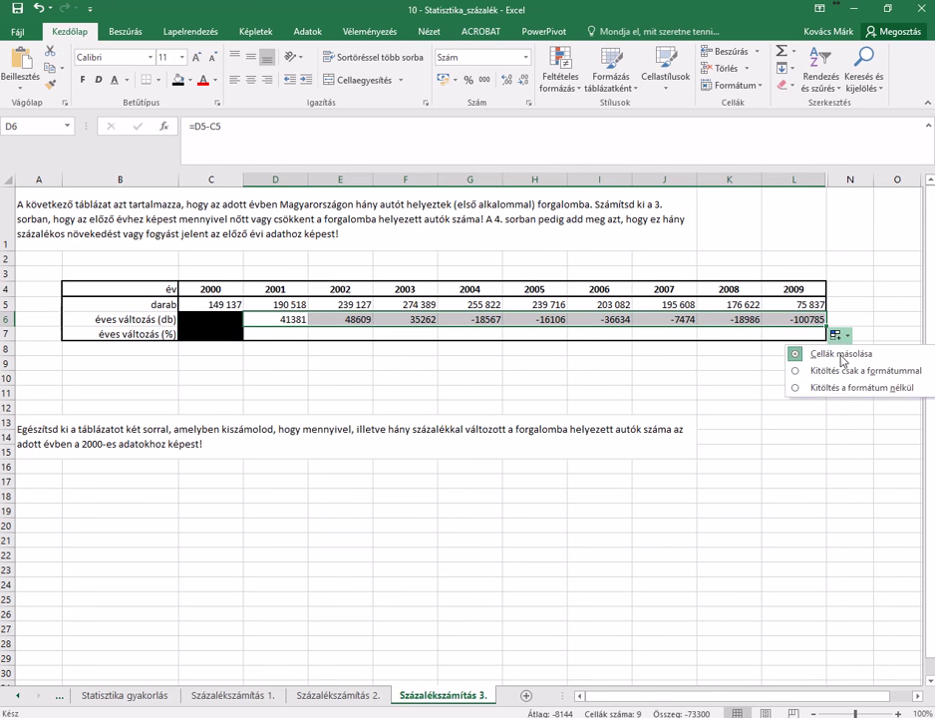
pyautogui.click(844, 391)
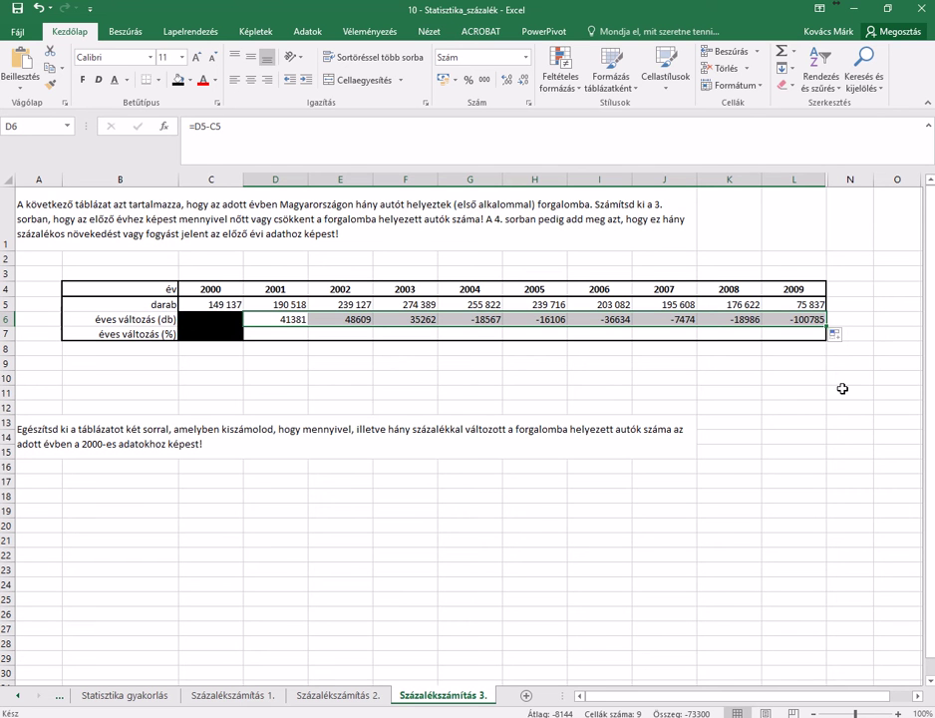
pyautogui.click(669, 380)
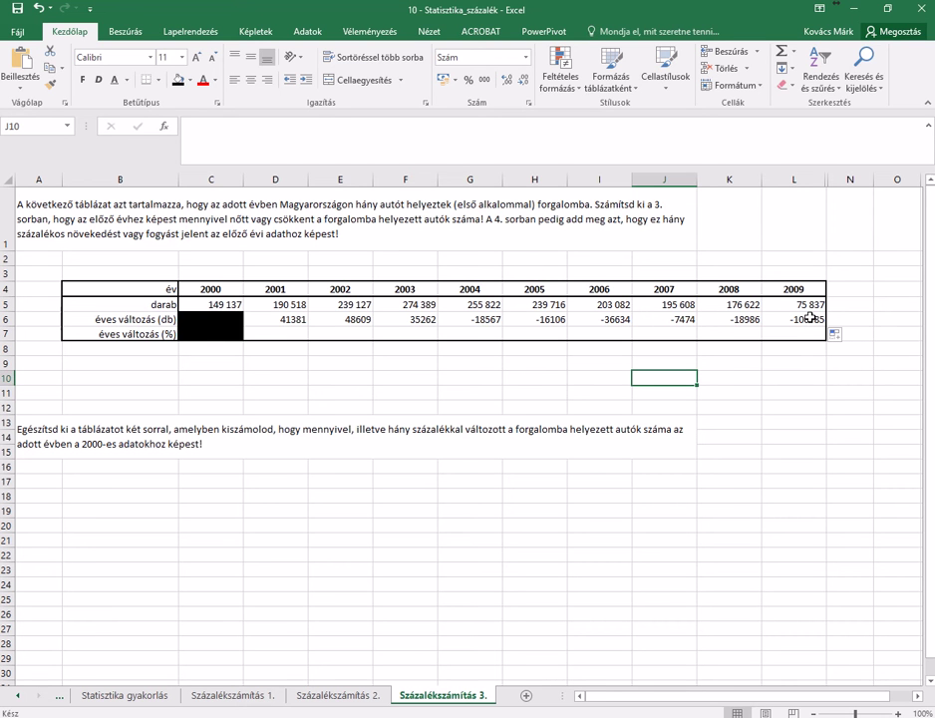
# Step: Calculate the 2001 registrations as a ratio of the previous year in cell D7 with =D5/C5
pyautogui.click(295, 333)
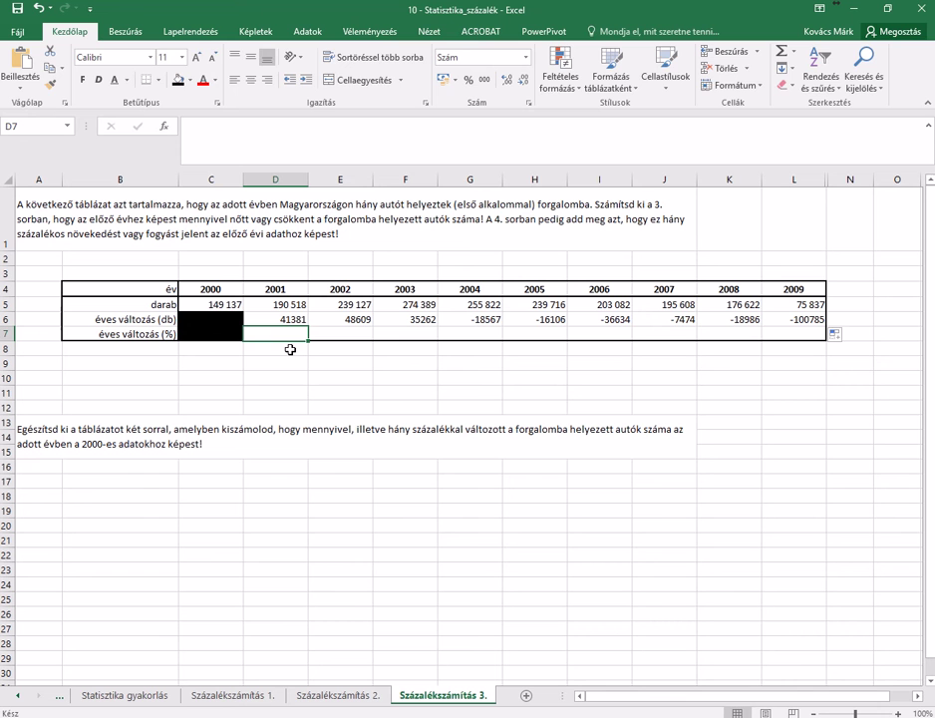
pyautogui.write('=')
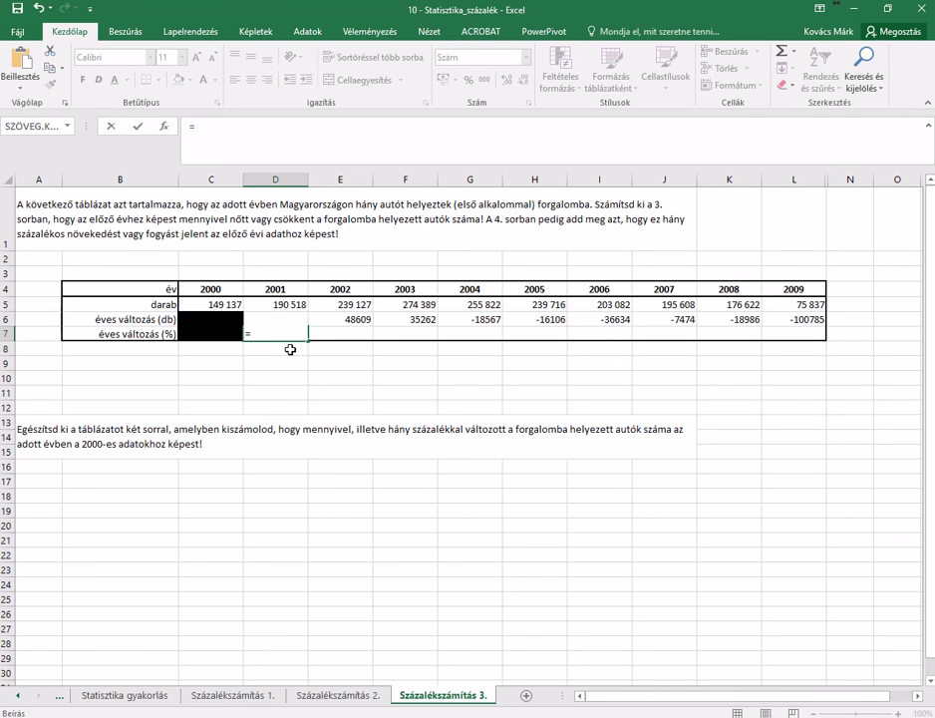
pyautogui.click(288, 306)
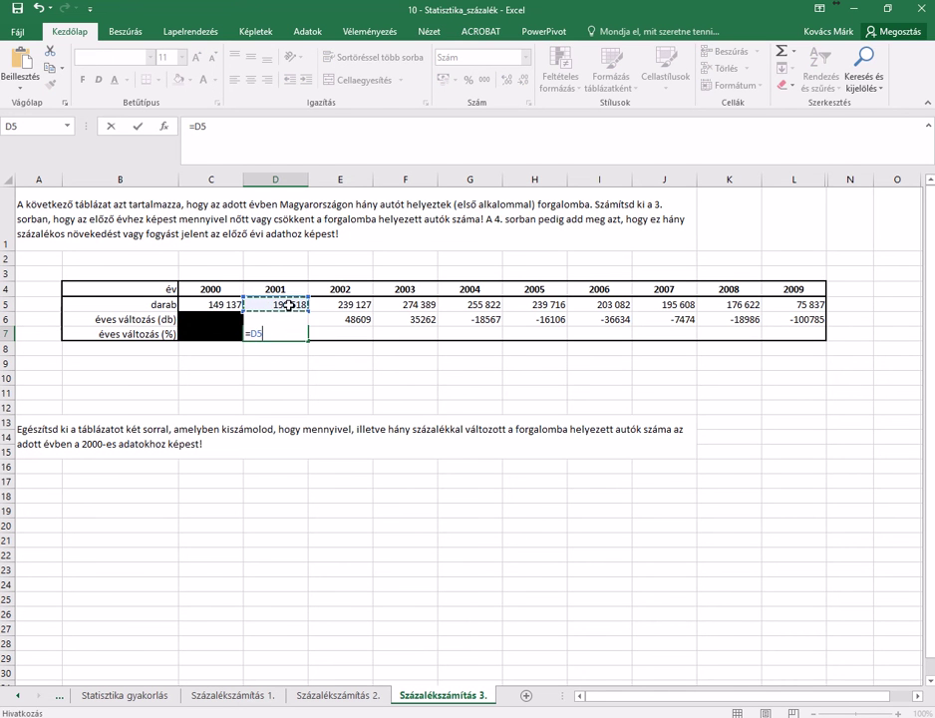
pyautogui.write('/')
pyautogui.click(231, 303)
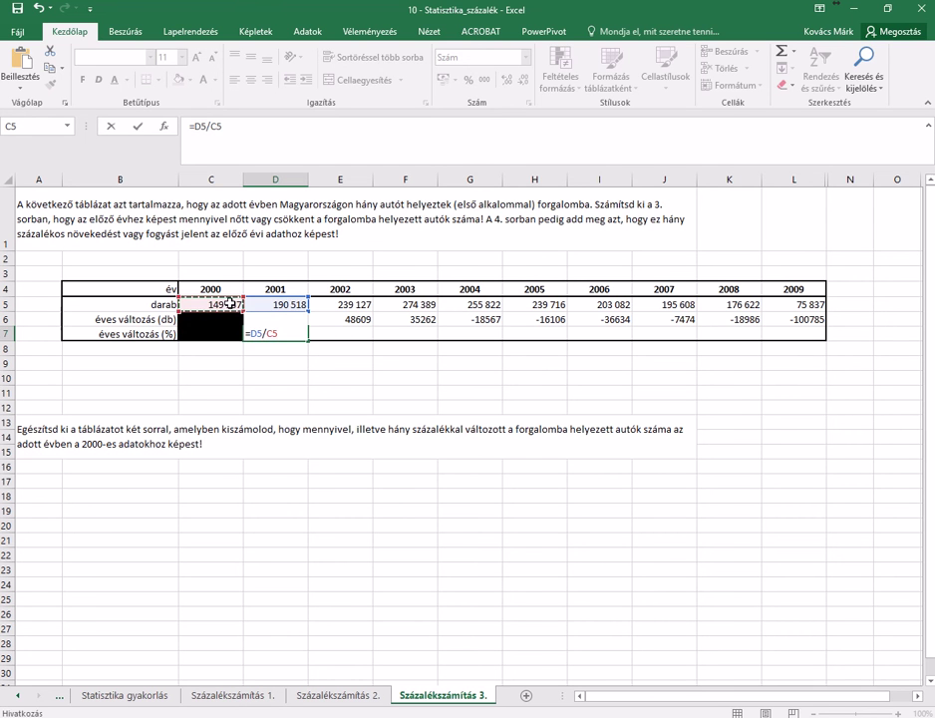
pyautogui.press('Return')
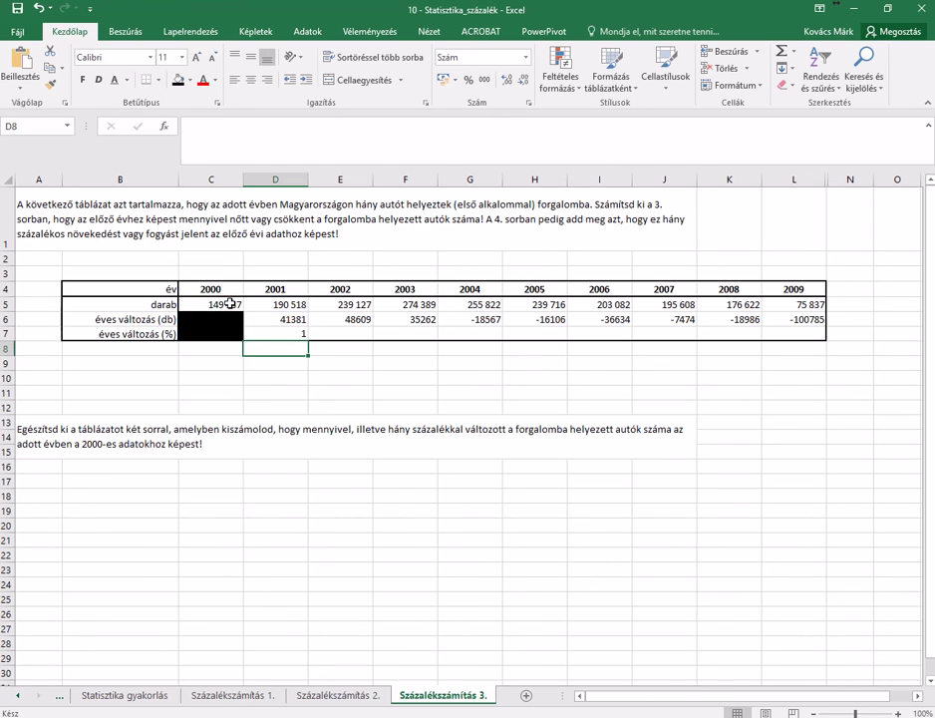
# Step: Format cells D7:L7 as Szám with four decimal places
pyautogui.click(285, 333)
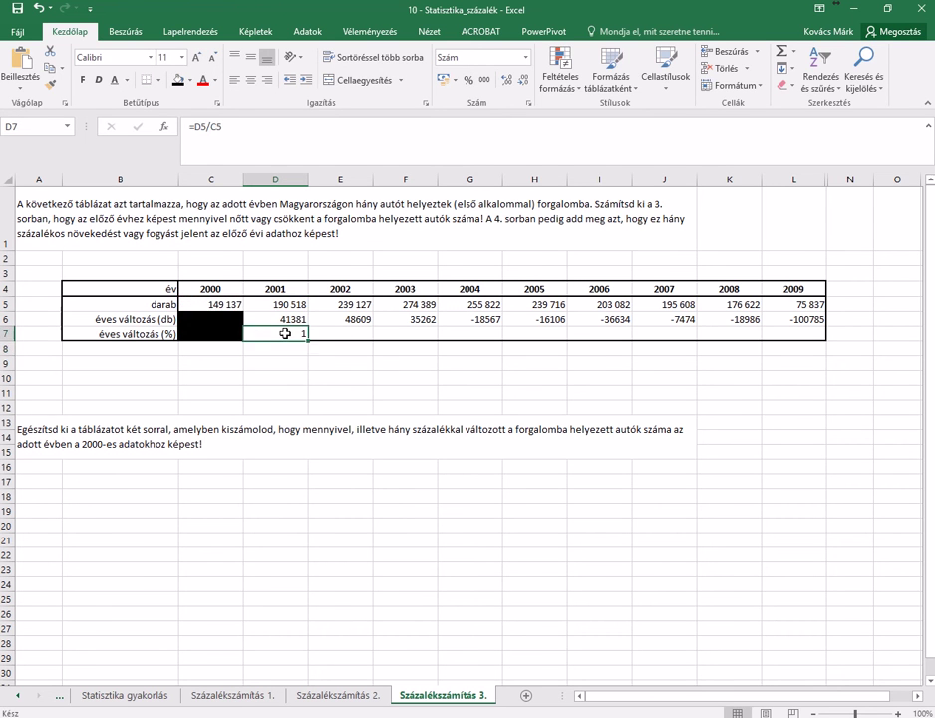
pyautogui.moveTo(286, 333)
pyautogui.mouseDown()
pyautogui.moveTo(570, 322)
pyautogui.moveTo(781, 330)
pyautogui.mouseUp()
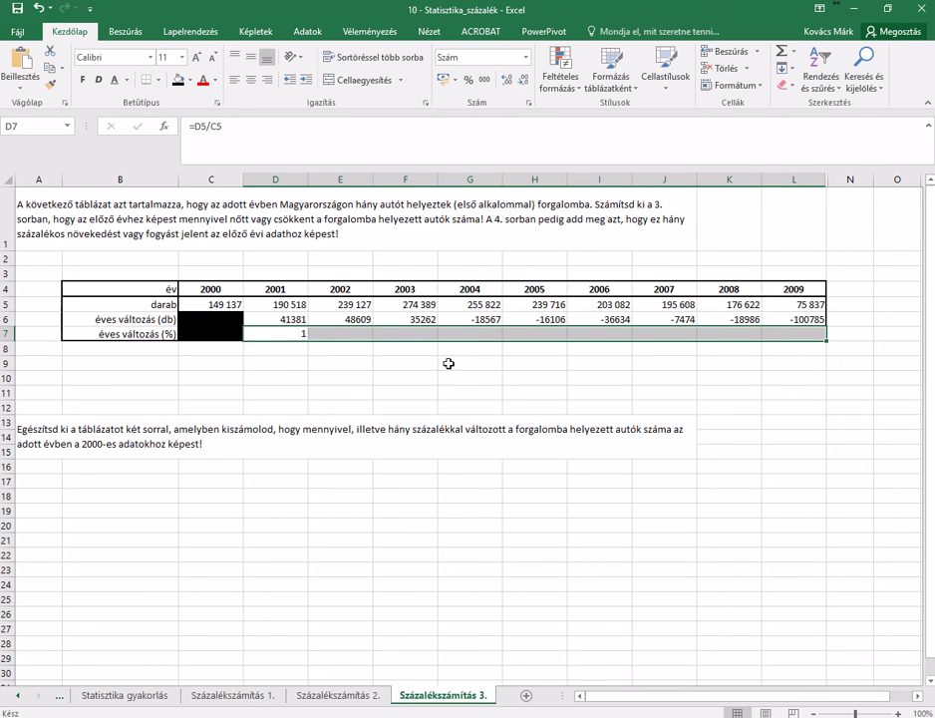
pyautogui.rightClick(297, 335)
pyautogui.click(353, 587)
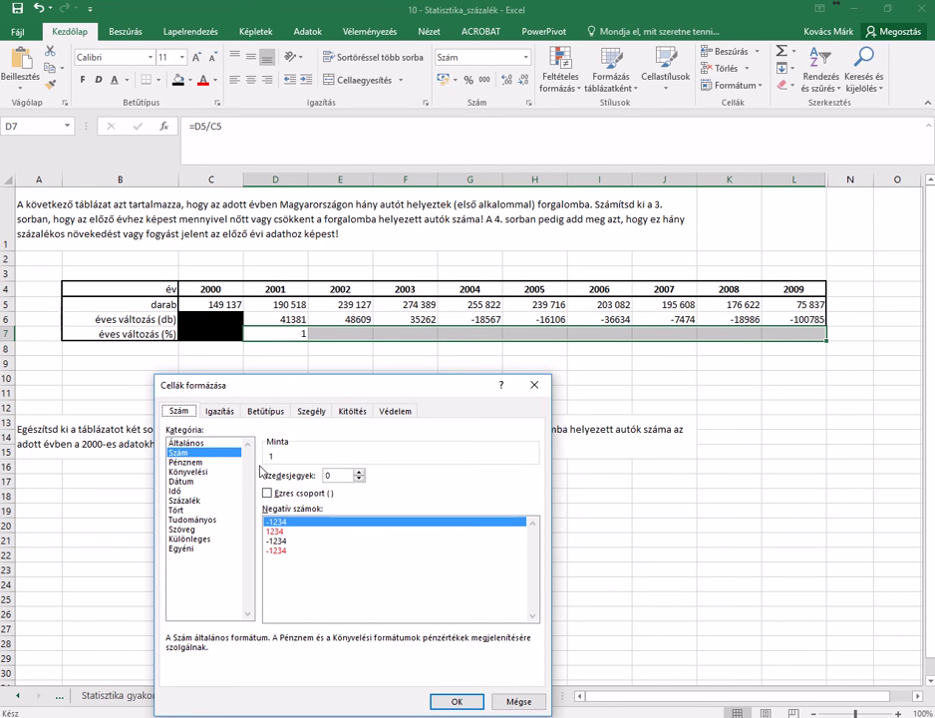
pyautogui.click(359, 475)
pyautogui.click(359, 475)
pyautogui.click(359, 474)
pyautogui.click(359, 474)
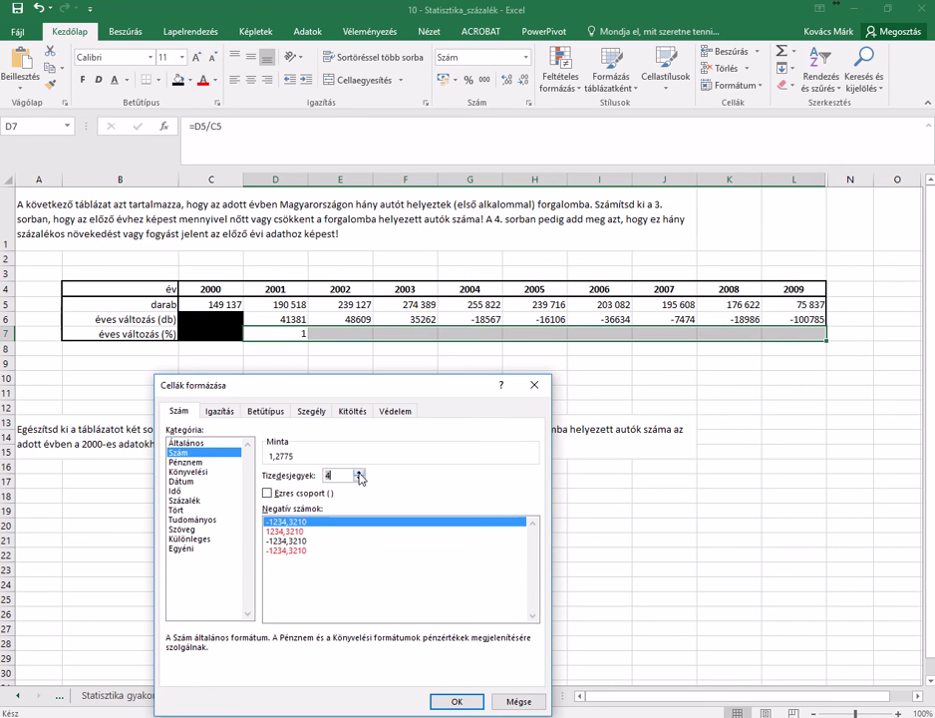
pyautogui.click(457, 702)
pyautogui.click(367, 544)
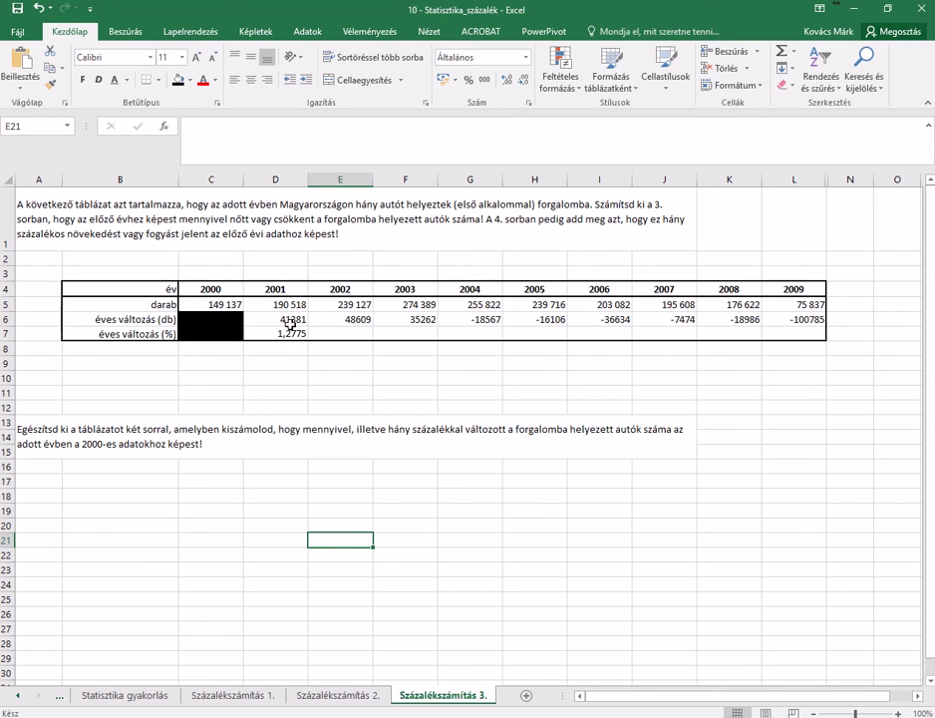
# Step: Fill the ratio formula in D7 across to L7 without formatting
pyautogui.click(288, 335)
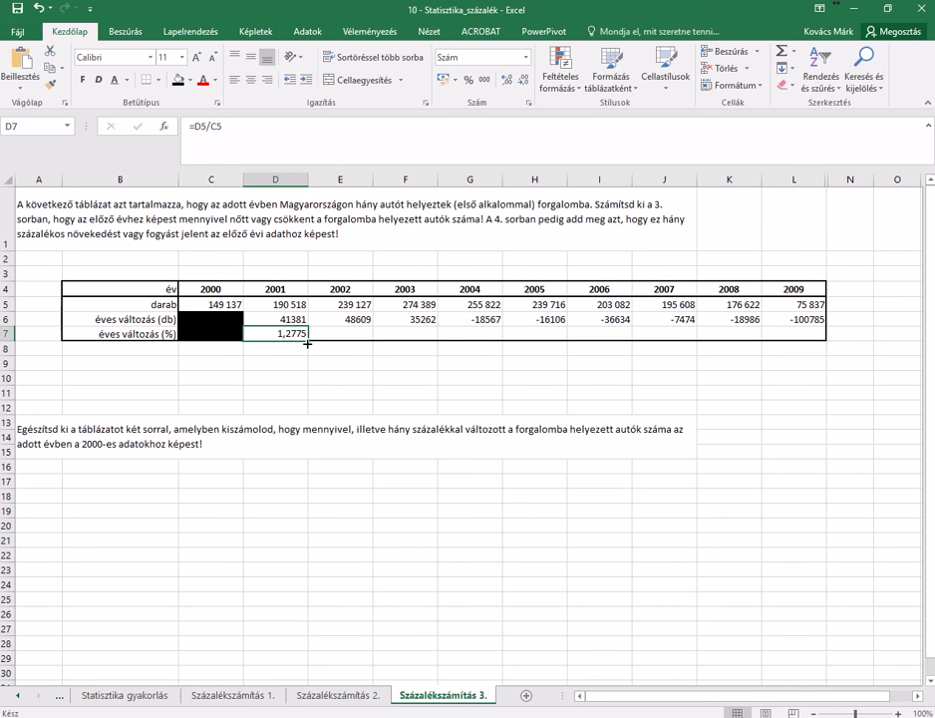
pyautogui.moveTo(308, 341); pyautogui.dragTo(826, 344)
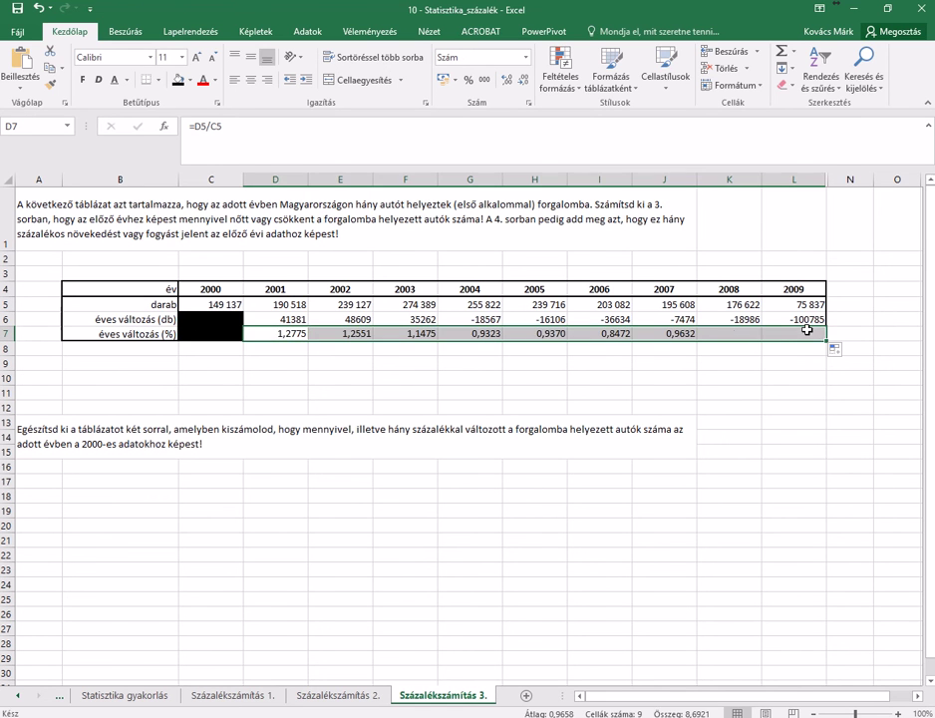
pyautogui.click(840, 350)
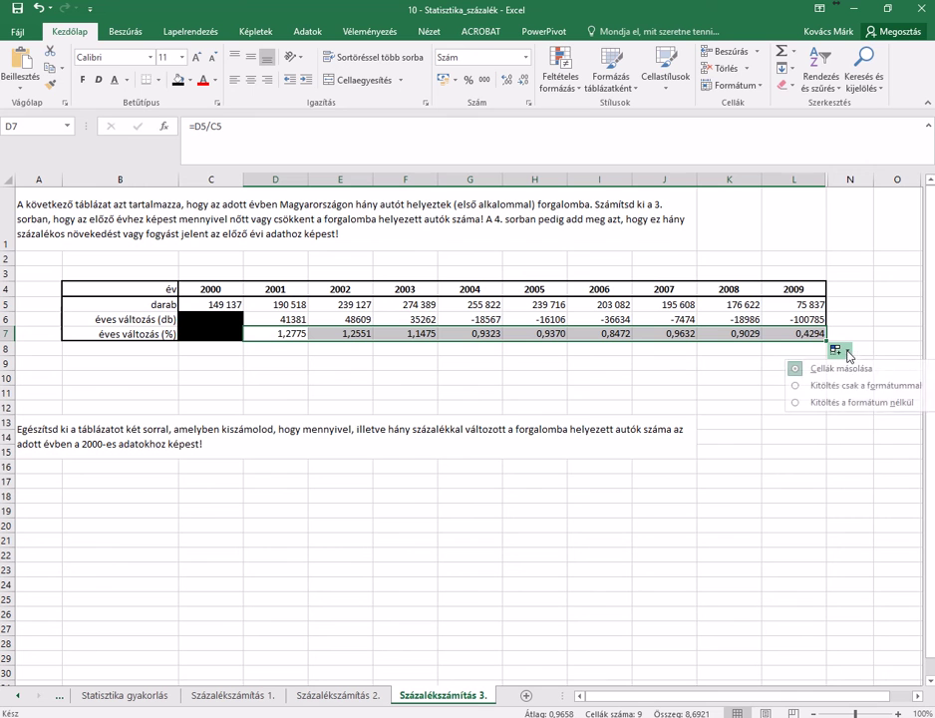
pyautogui.click(850, 403)
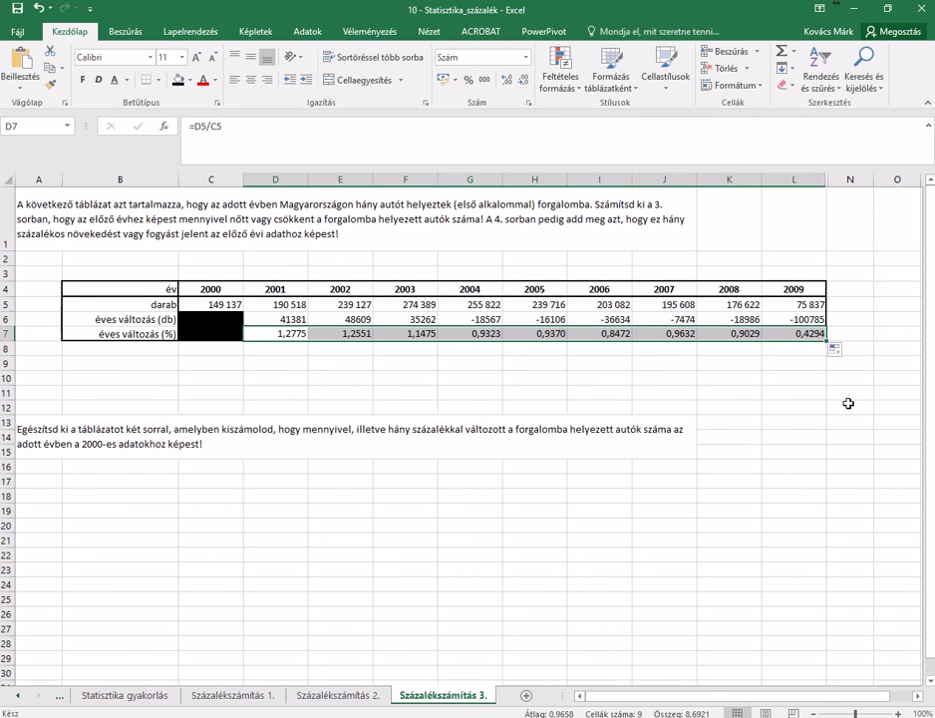
# Step: Format cells D7:L7 as Százalék with zero decimal places
pyautogui.rightClick(410, 333)
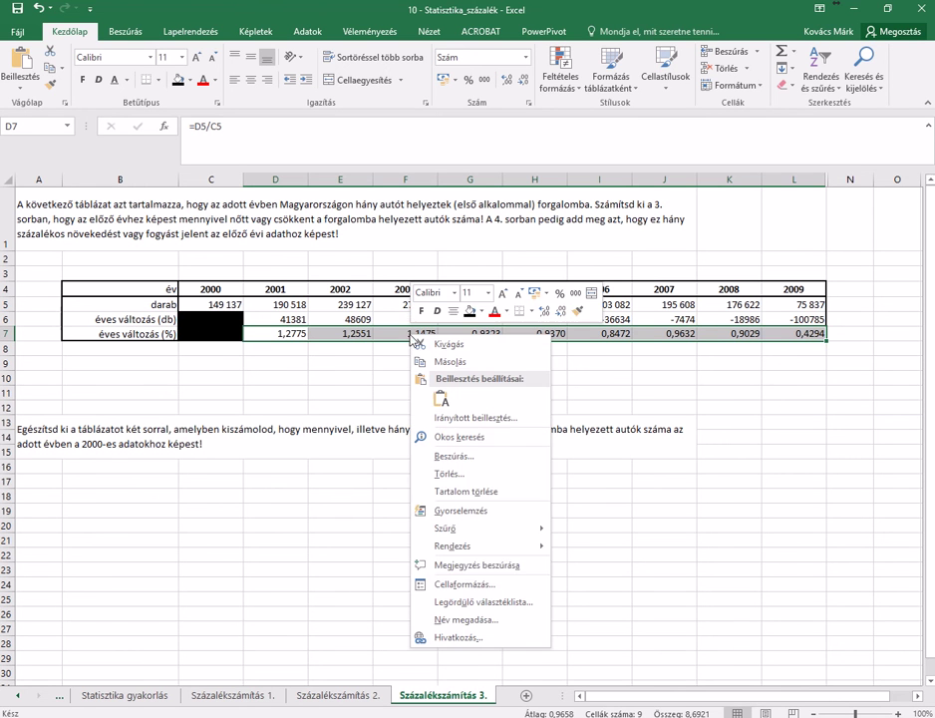
pyautogui.click(477, 588)
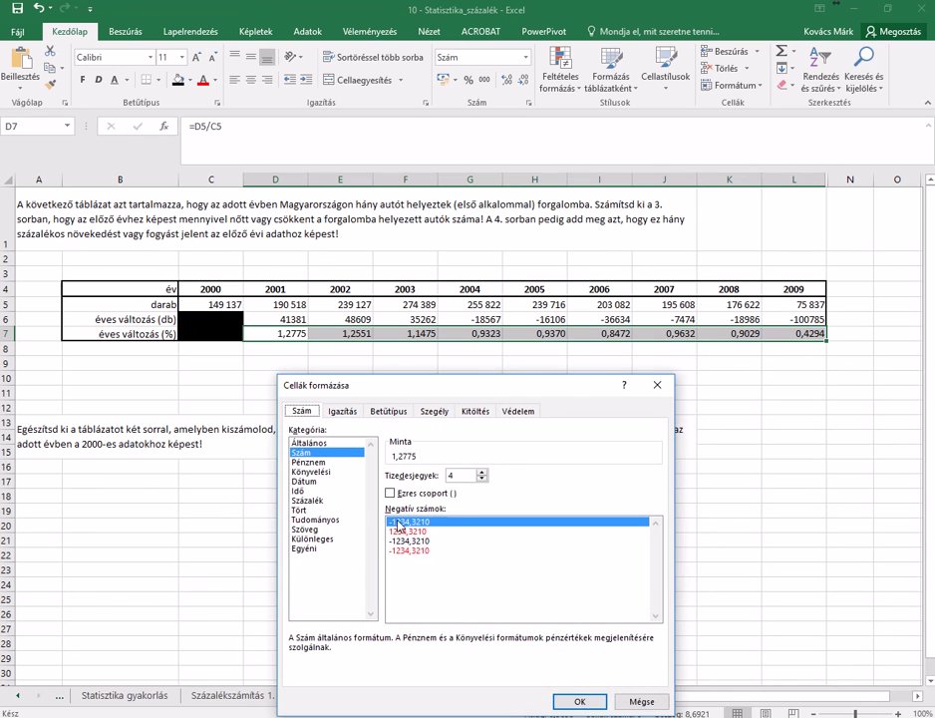
pyautogui.click(308, 501)
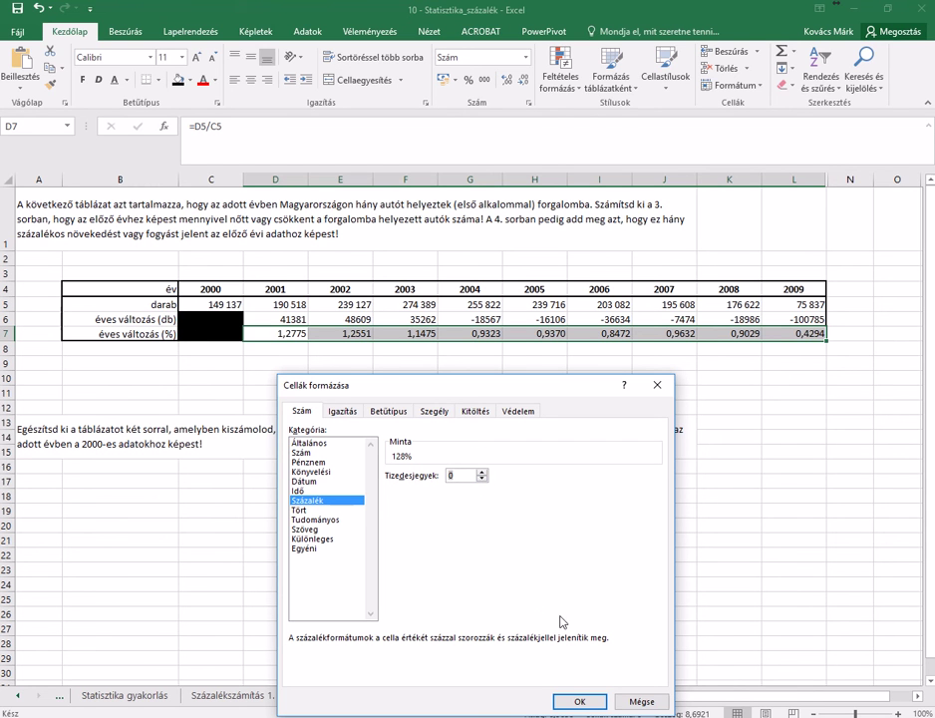
pyautogui.click(587, 704)
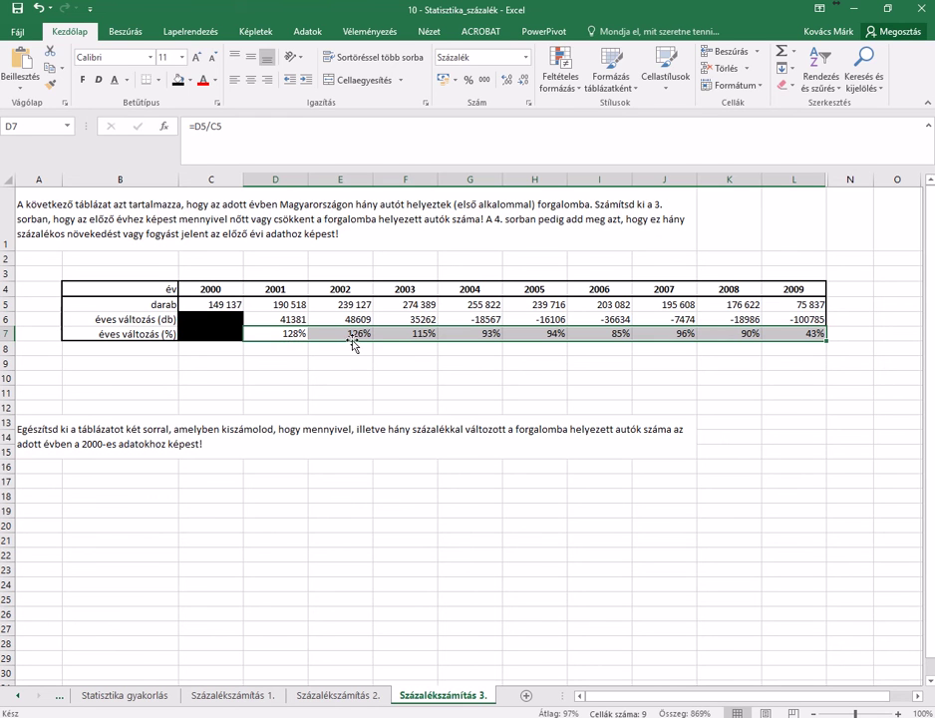
pyautogui.click(588, 364)
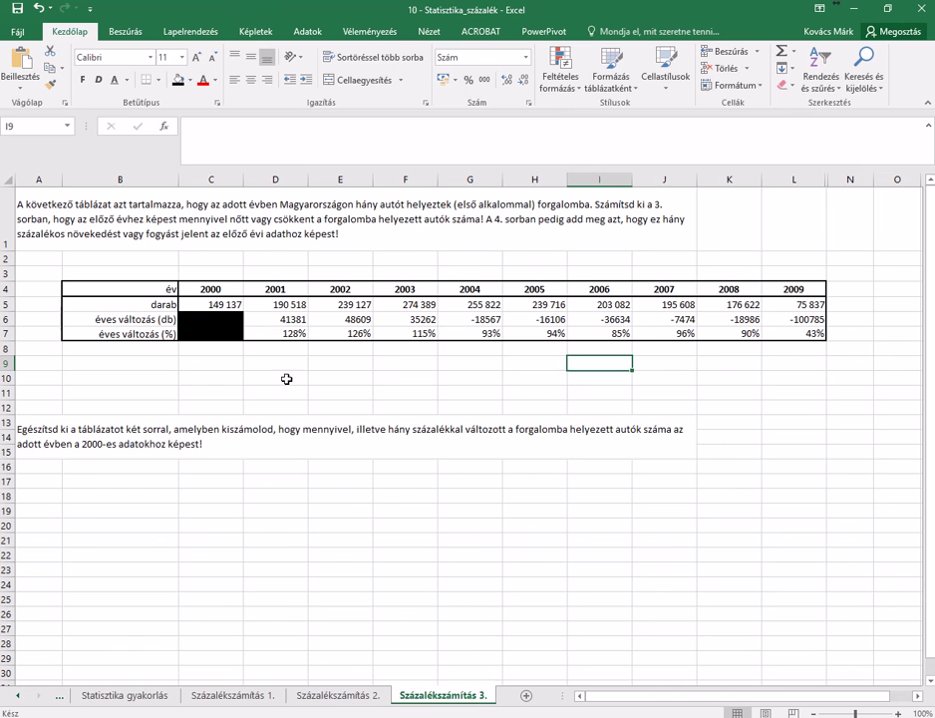
# Step: Examine the yearly change formulas in row 6 to see which years each one compares
pyautogui.click(284, 319)
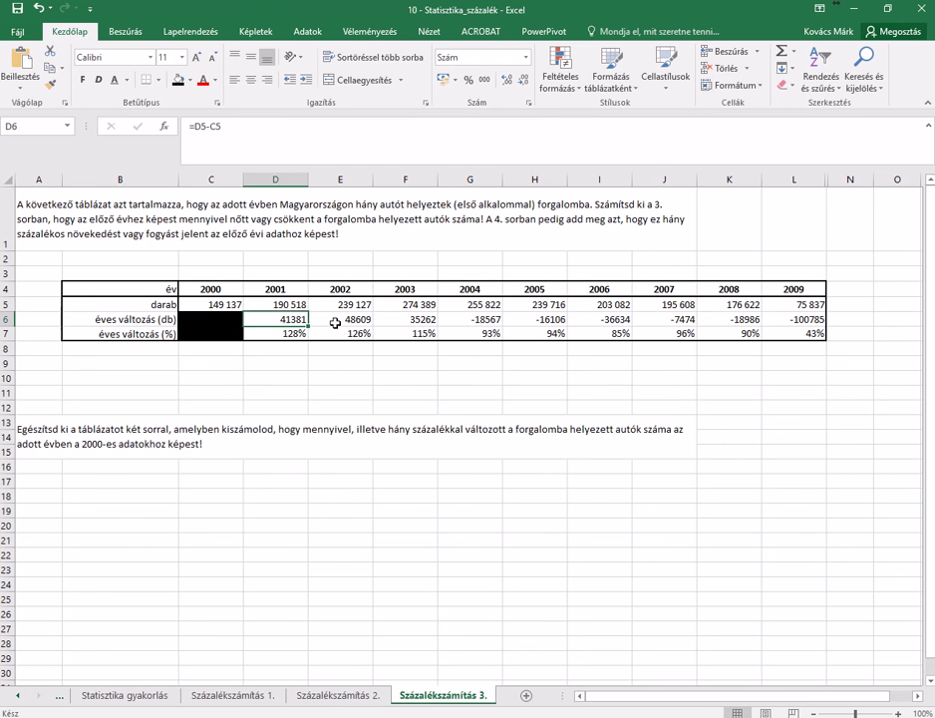
pyautogui.click(354, 320)
pyautogui.click(419, 319)
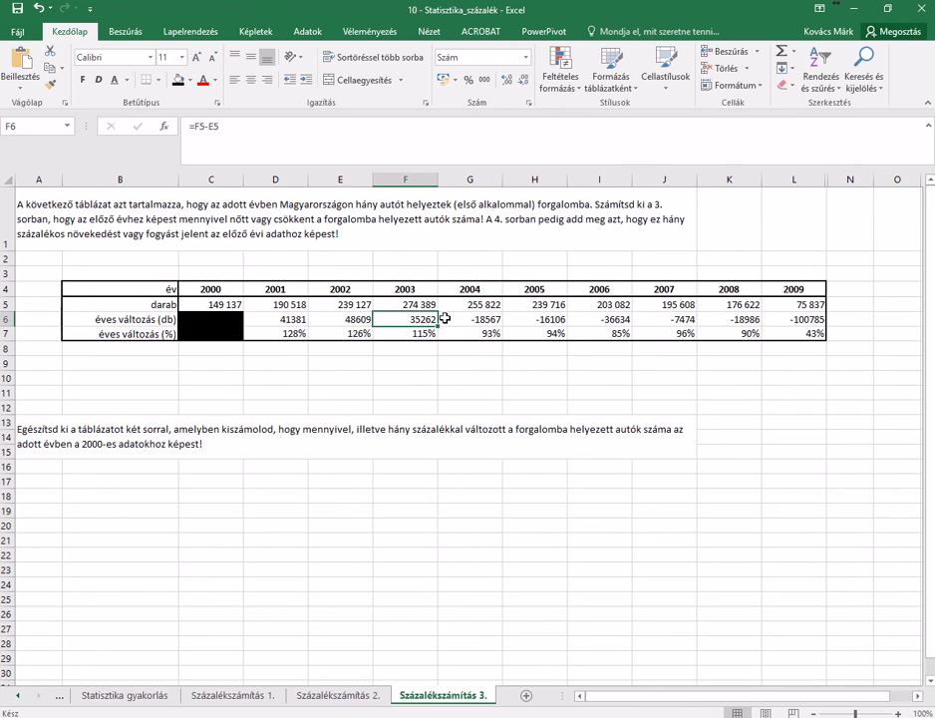
pyautogui.click(469, 319)
pyautogui.click(546, 319)
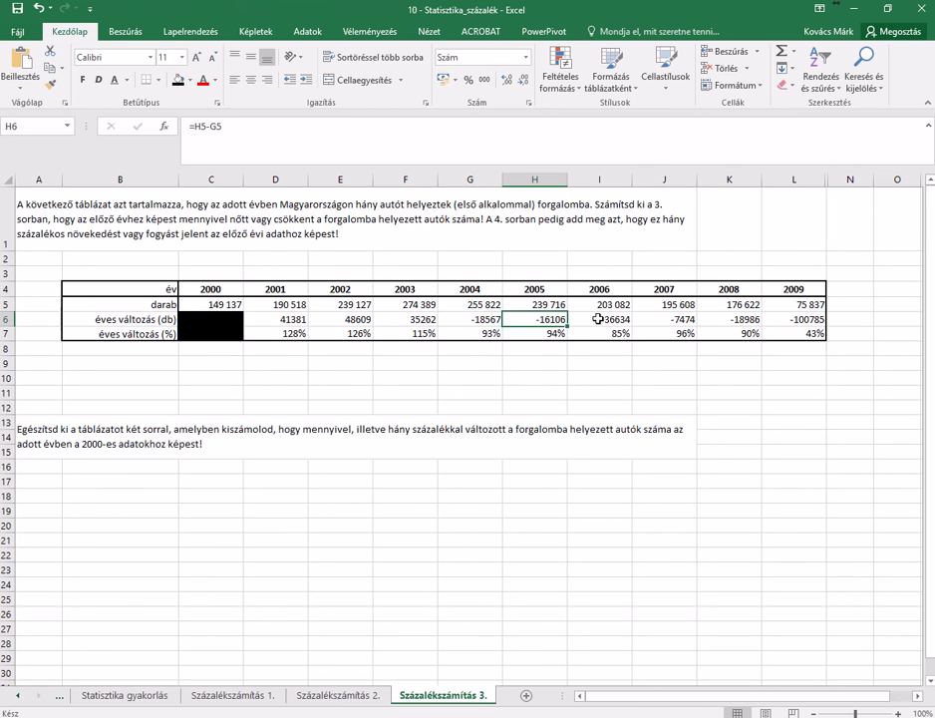
pyautogui.click(598, 319)
pyautogui.click(682, 319)
pyautogui.click(729, 319)
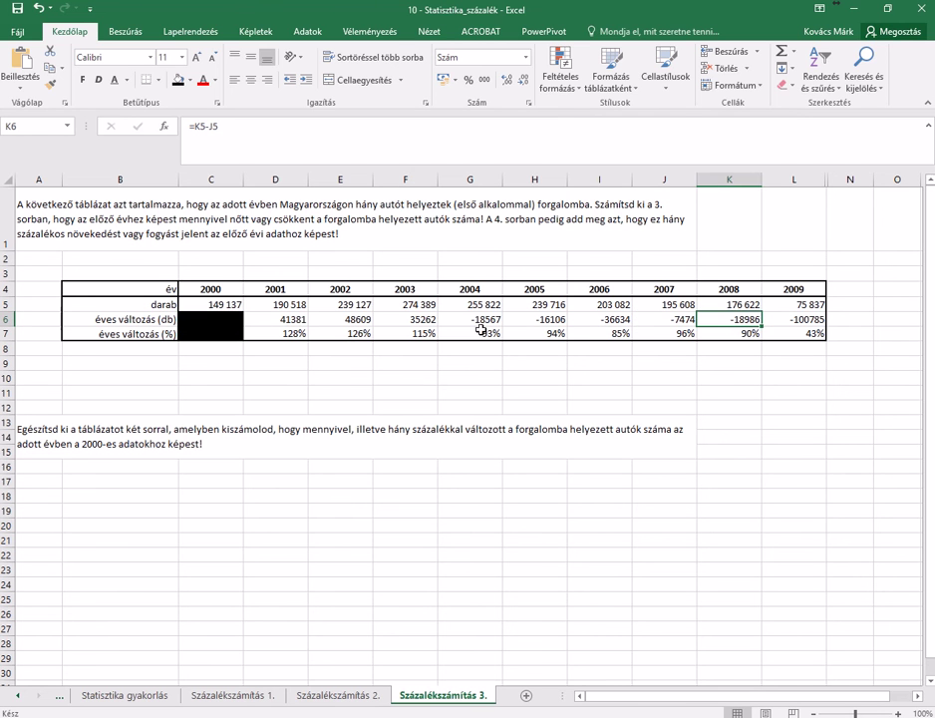
pyautogui.click(284, 320)
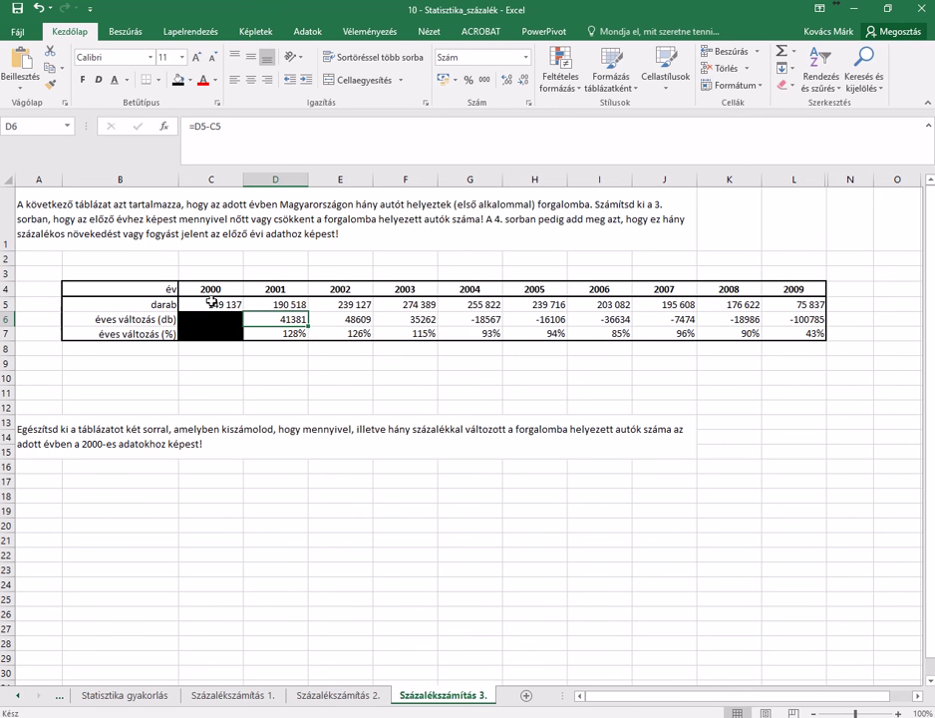
# Step: Calculate the 2001 change in units relative to 2000 in cell D8 with =D5-$C$5
pyautogui.click(275, 347)
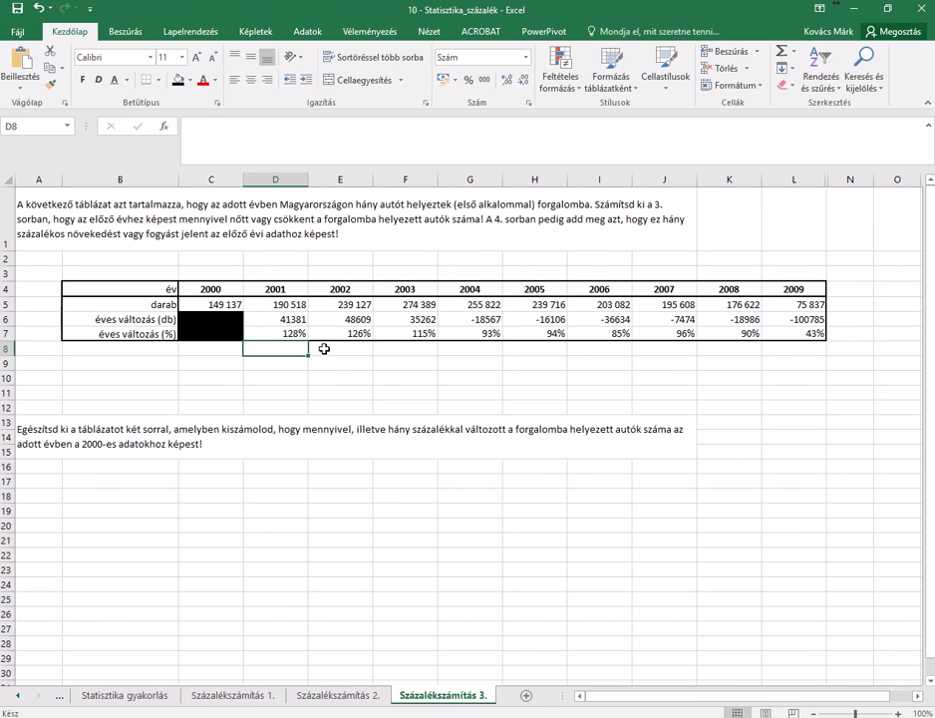
pyautogui.write('=')
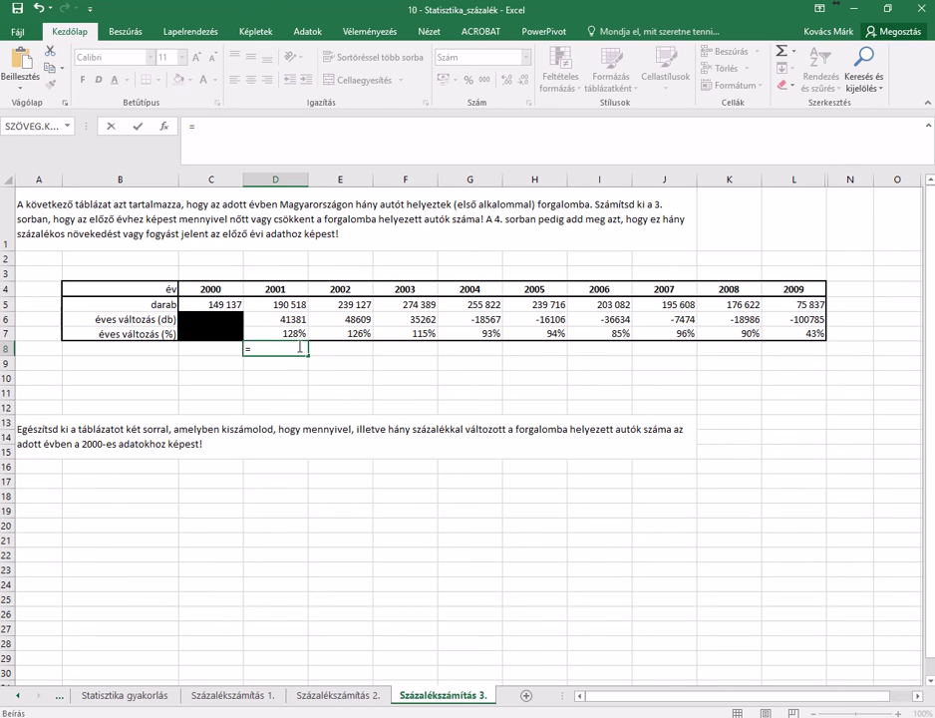
pyautogui.click(293, 305)
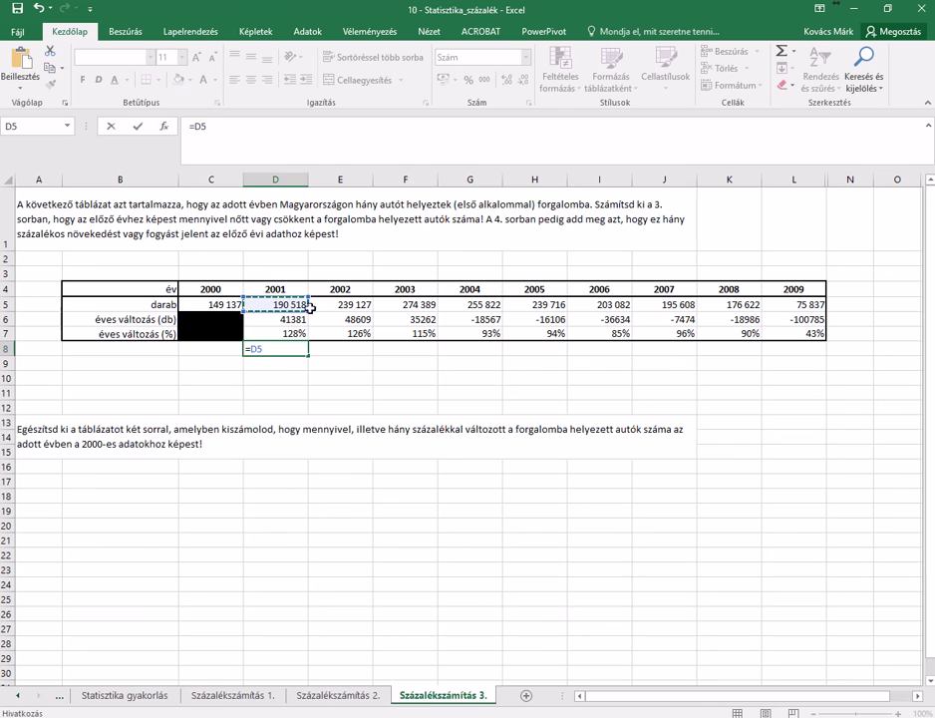
pyautogui.write('-')
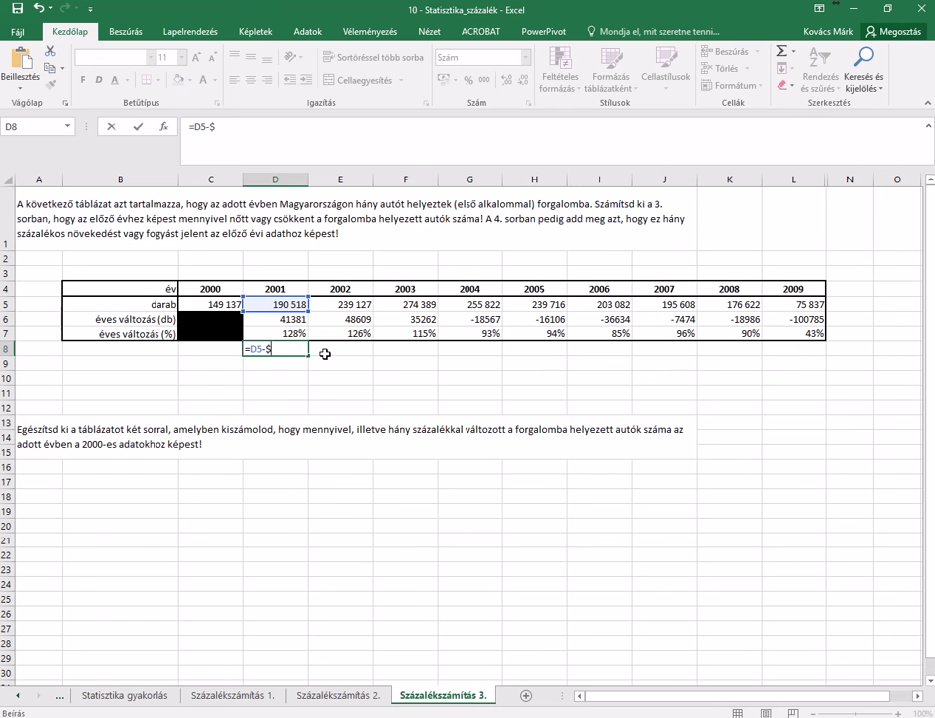
pyautogui.write('$5')
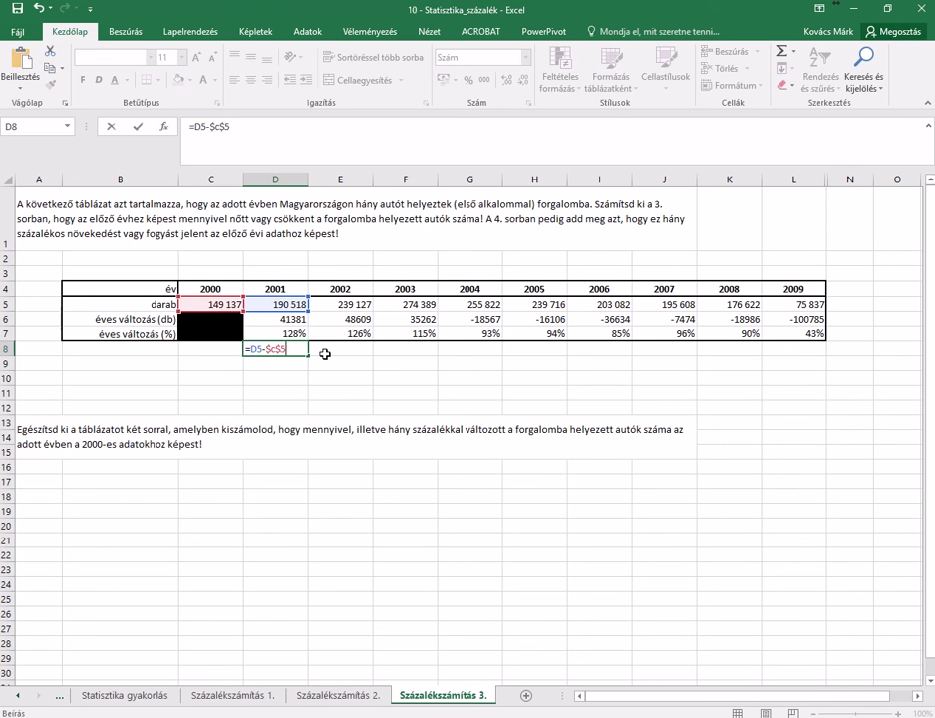
pyautogui.press('Return')
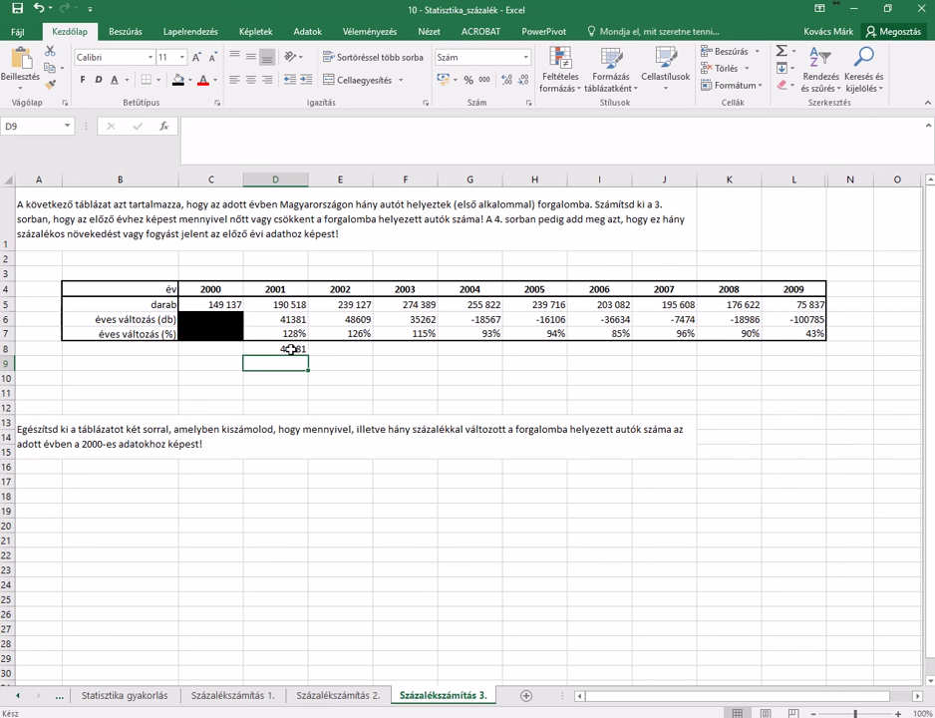
pyautogui.click(290, 349)
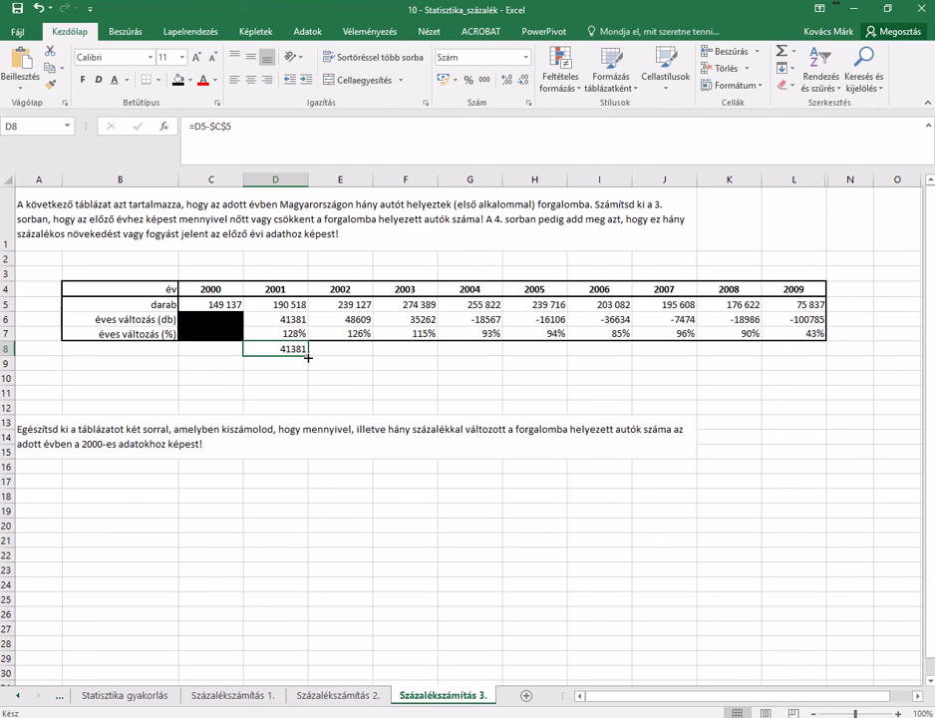
# Step: Fill the D8 formula across to L8 without formatting
pyautogui.moveTo(309, 356); pyautogui.dragTo(826, 349)
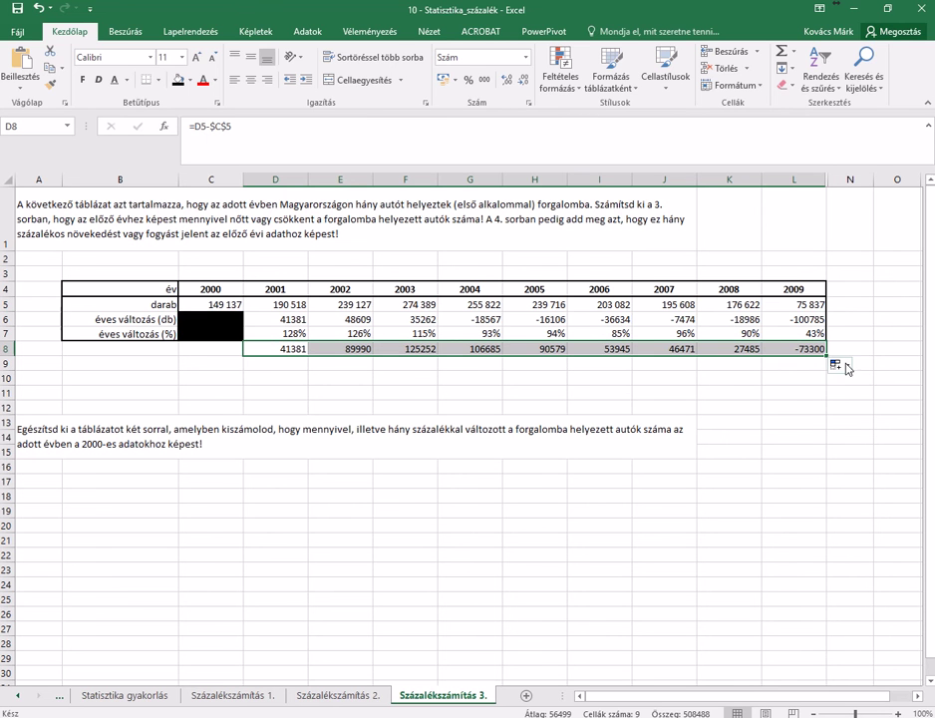
pyautogui.click(844, 365)
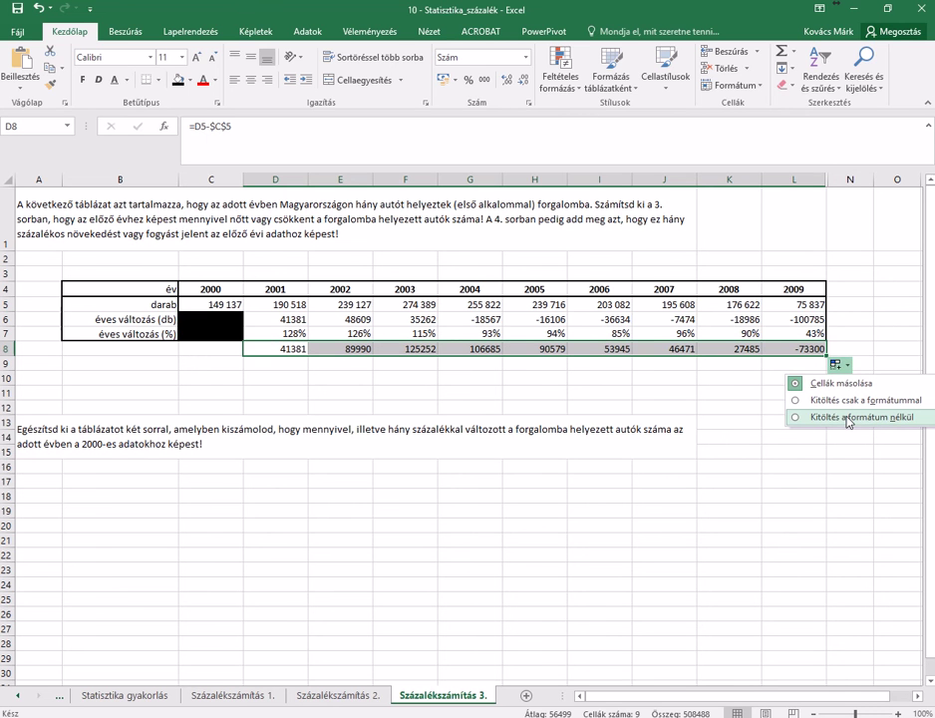
pyautogui.click(849, 418)
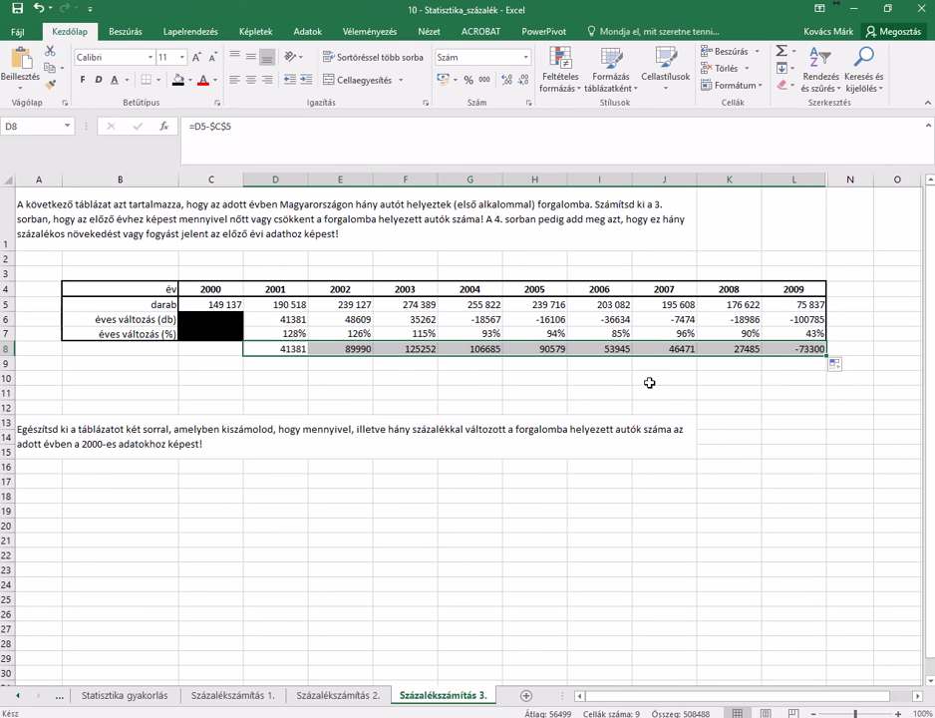
# Step: Calculate the 2001 registrations as a ratio of 2000 in cell D9 with =D5/$C$5
pyautogui.press('Down')
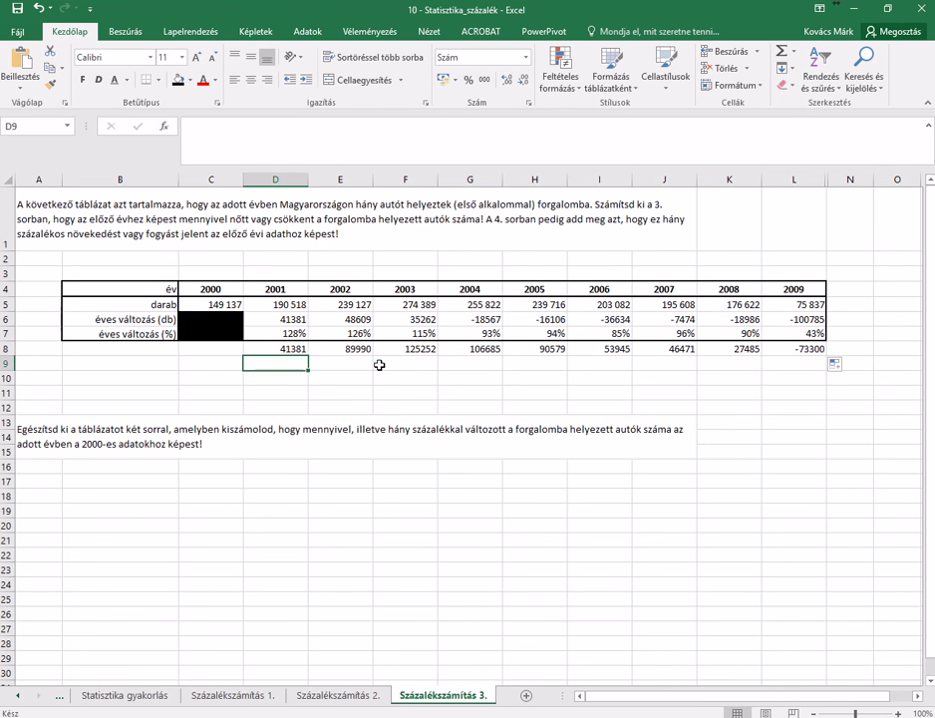
pyautogui.write('=')
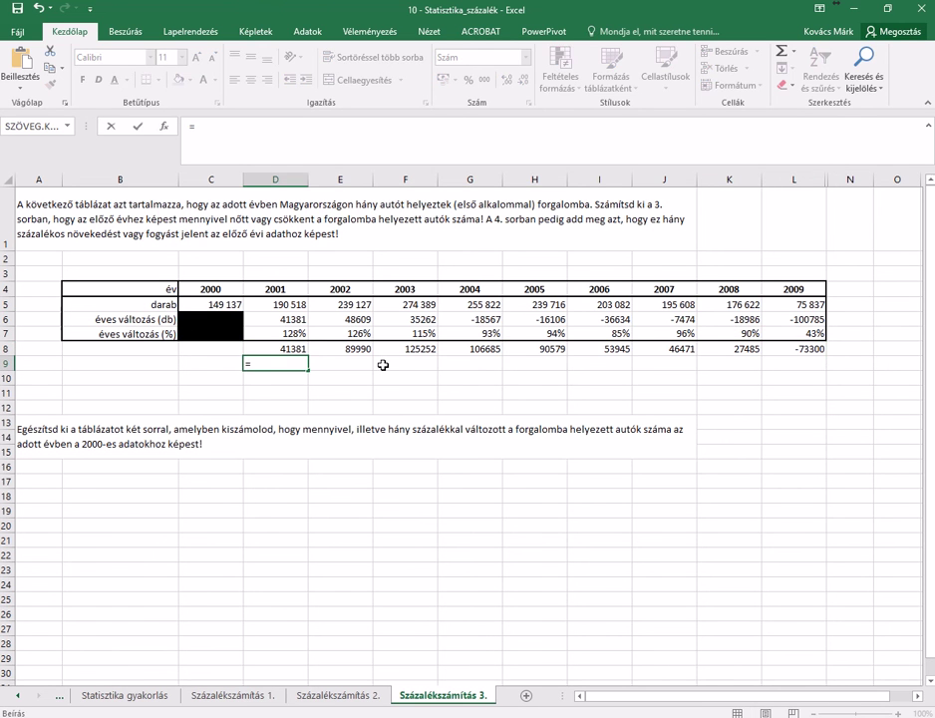
pyautogui.click(276, 304)
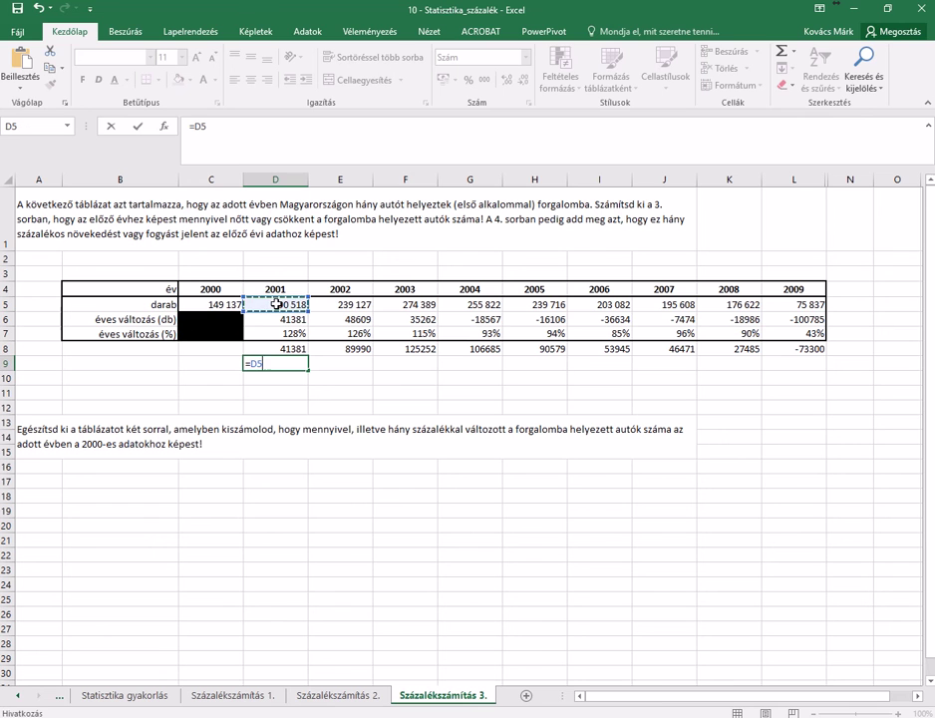
pyautogui.write('/$c$')
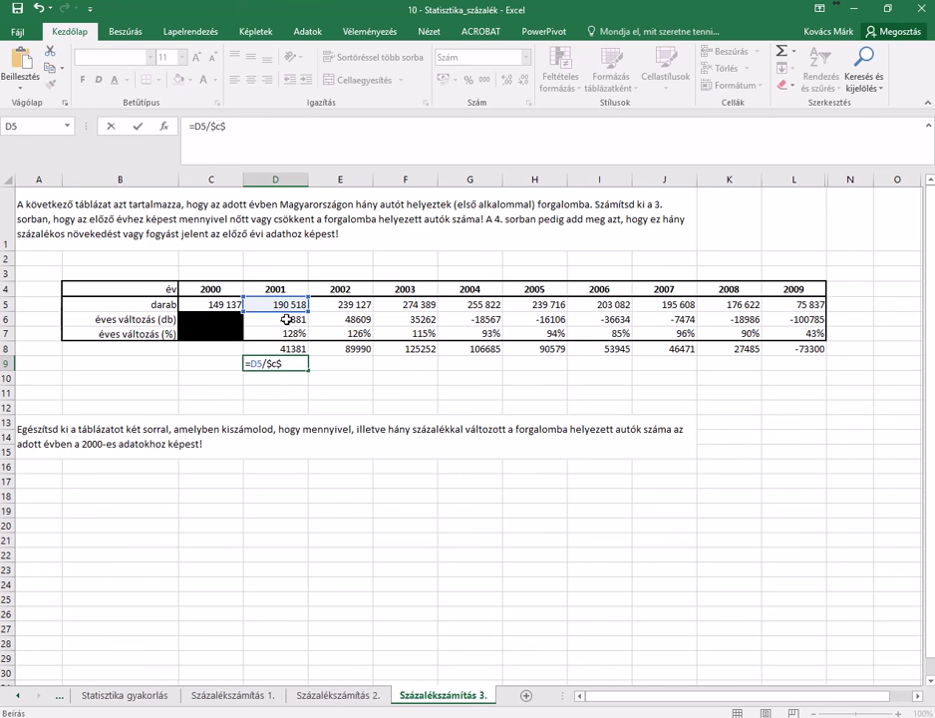
pyautogui.write('5')
pyautogui.hotkey('ctrl', 'Return')
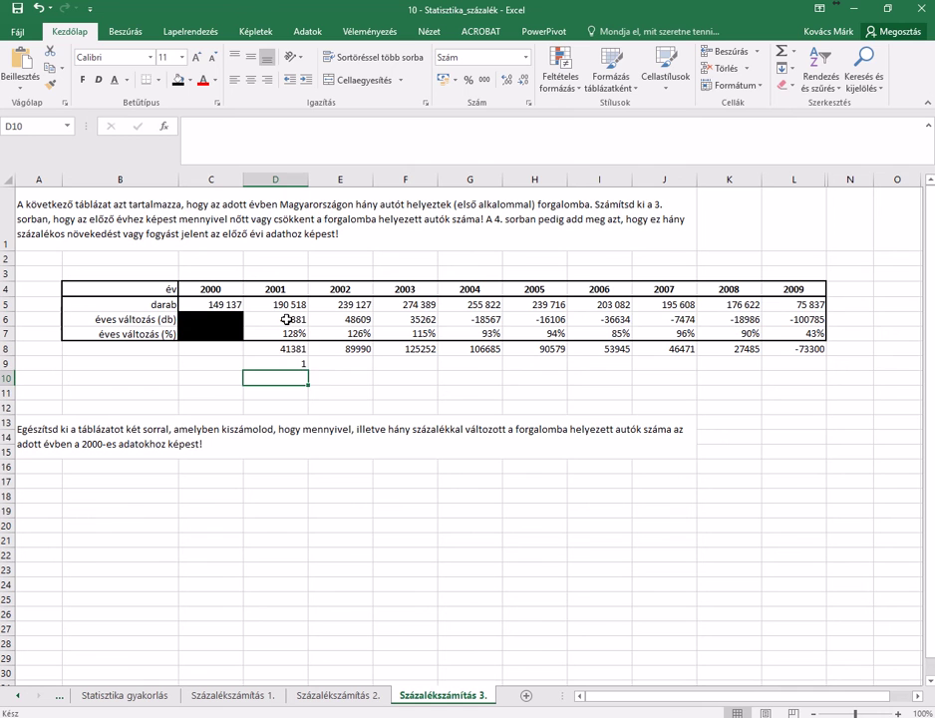
# Step: Fill from cell D9 across to L9 with the formatting only
pyautogui.moveTo(307, 369); pyautogui.dragTo(810, 373)
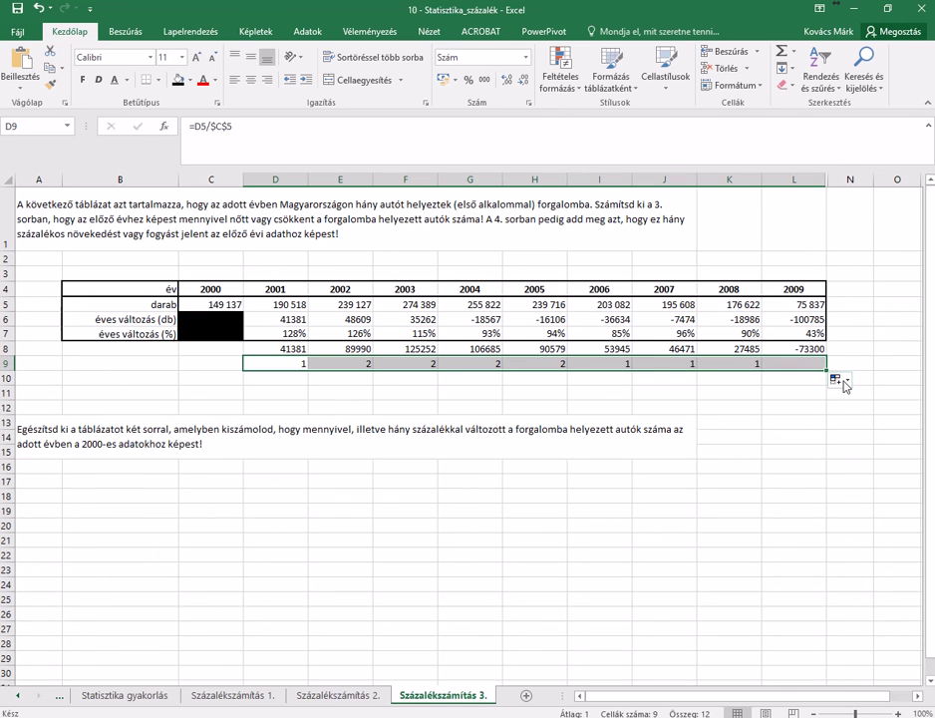
pyautogui.click(847, 380)
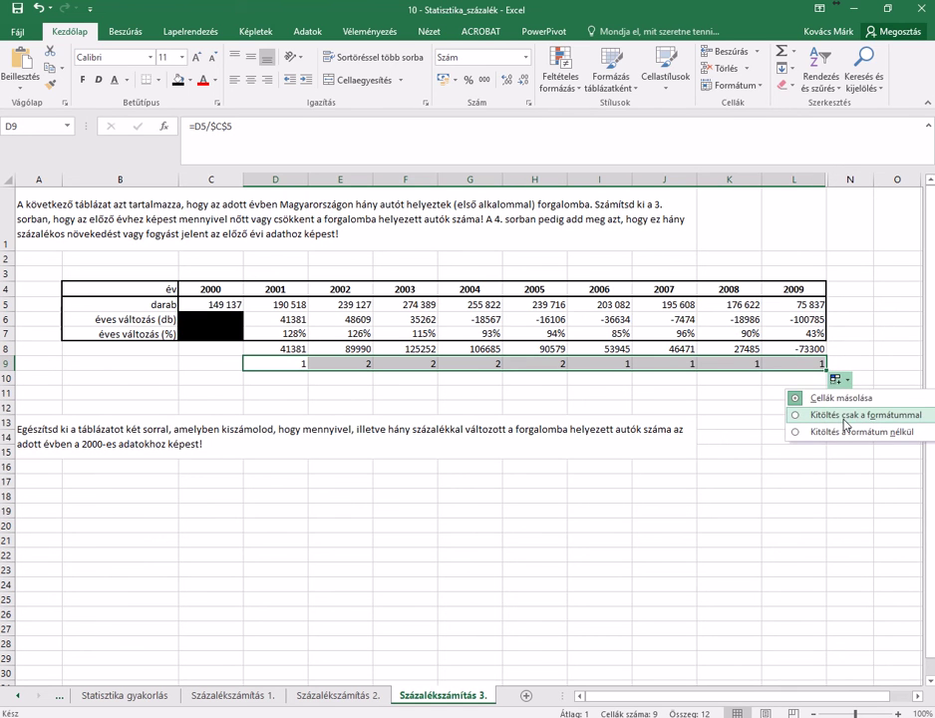
pyautogui.click(846, 414)
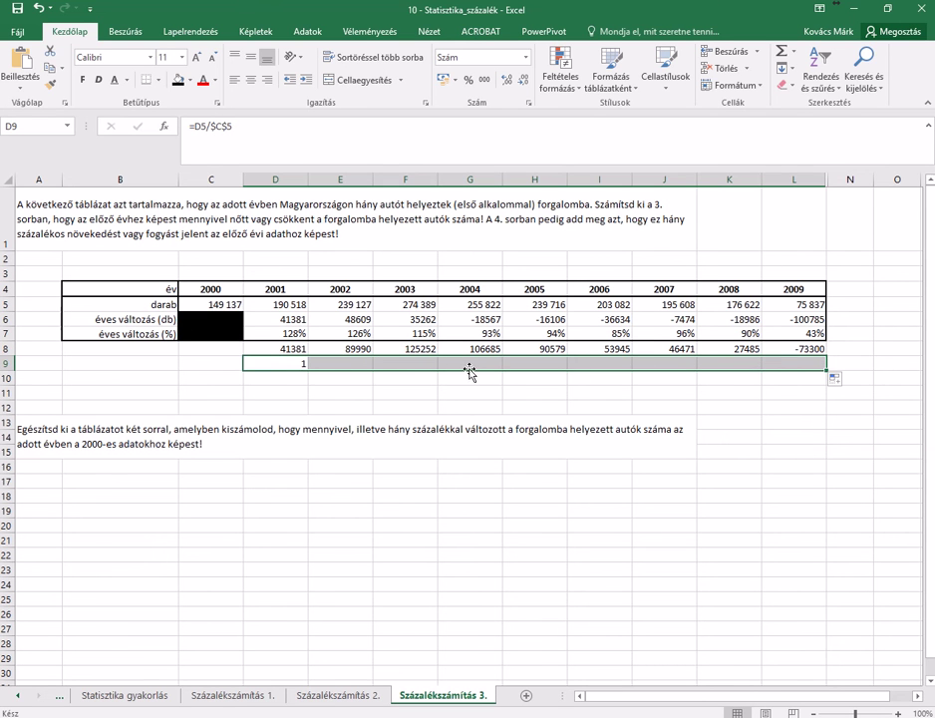
# Step: Format cells D9:L9 as Százalék with zero decimal places
pyautogui.rightClick(290, 365)
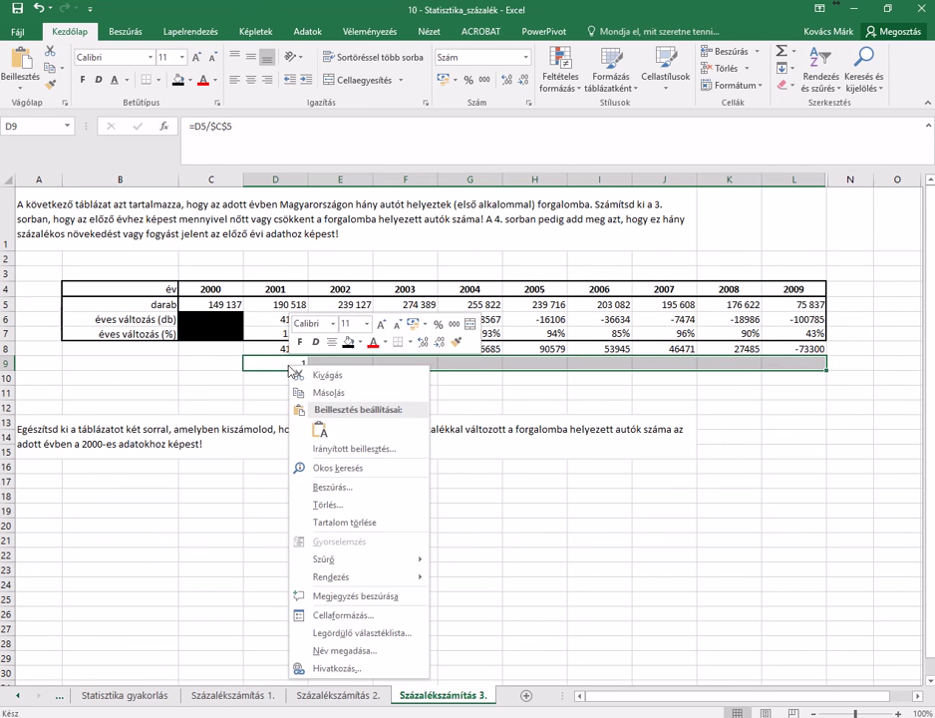
pyautogui.click(337, 615)
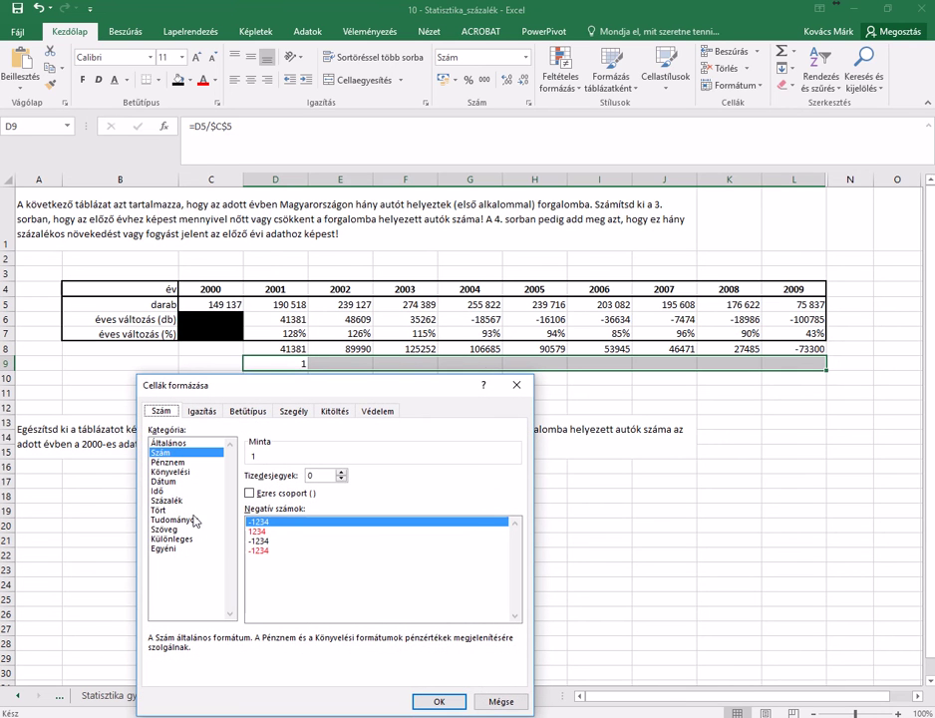
pyautogui.click(342, 474)
pyautogui.click(342, 473)
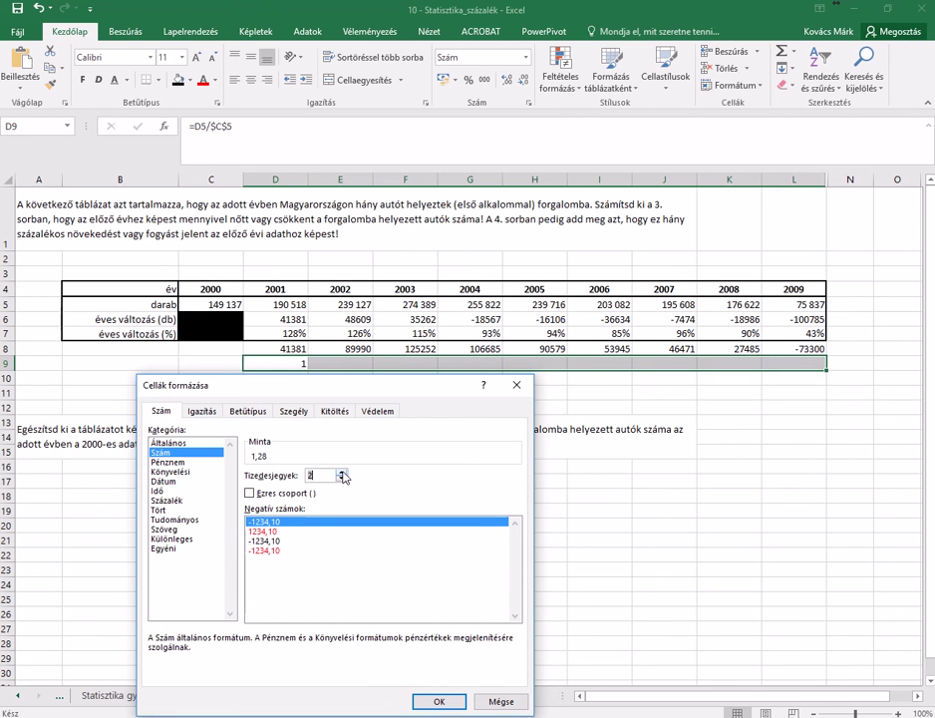
pyautogui.click(342, 474)
pyautogui.click(342, 473)
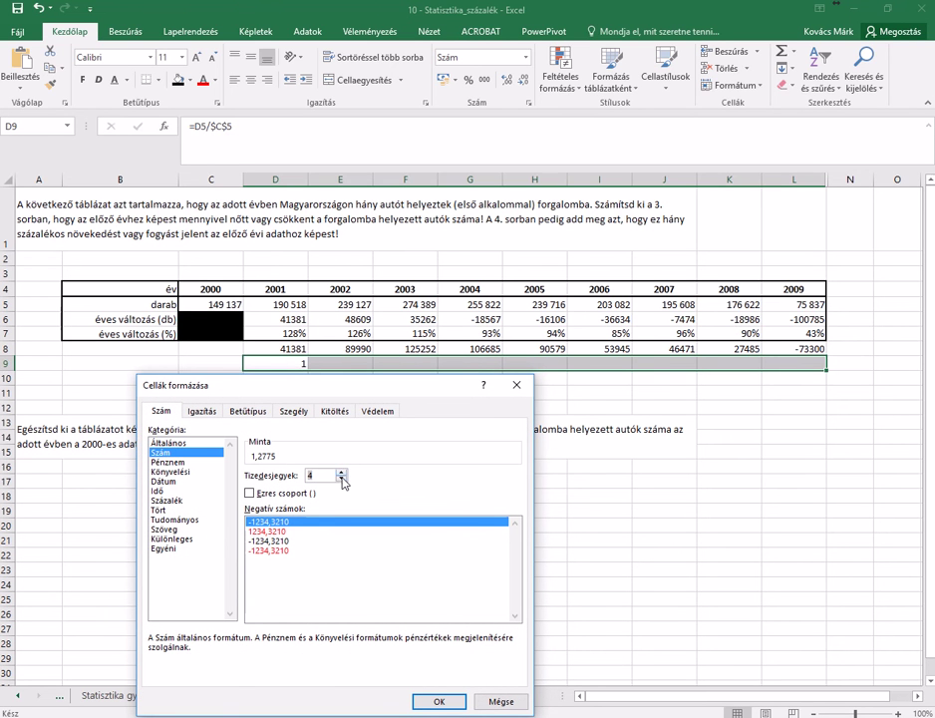
pyautogui.click(168, 501)
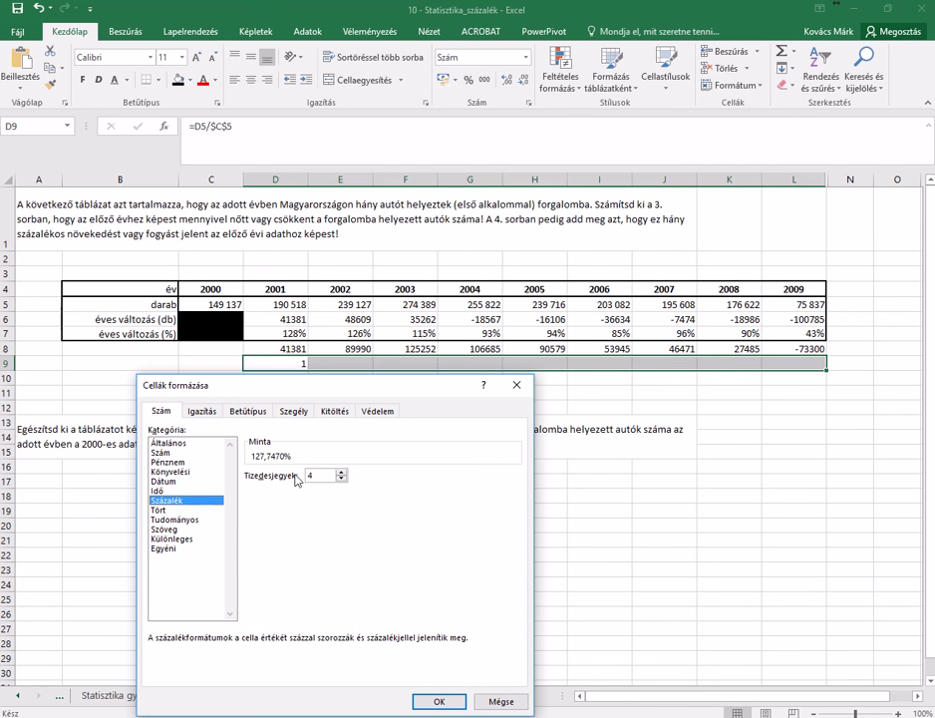
pyautogui.click(341, 480)
pyautogui.click(342, 480)
pyautogui.click(436, 703)
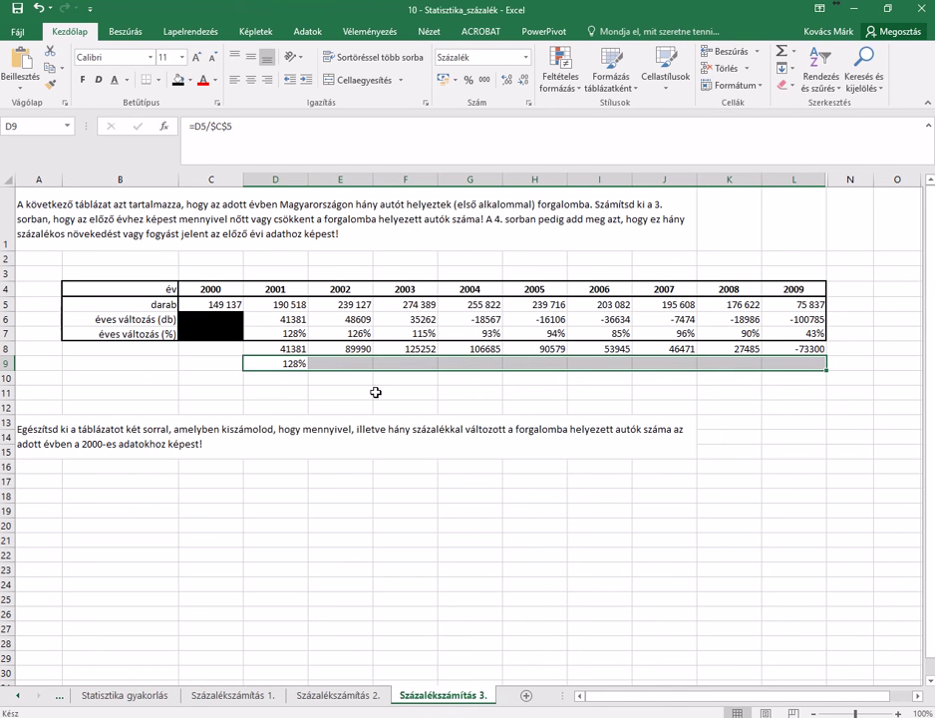
# Step: Fill the percentage formula in D9 across to L9 together with its formatting
pyautogui.click(377, 393)
pyautogui.click(291, 364)
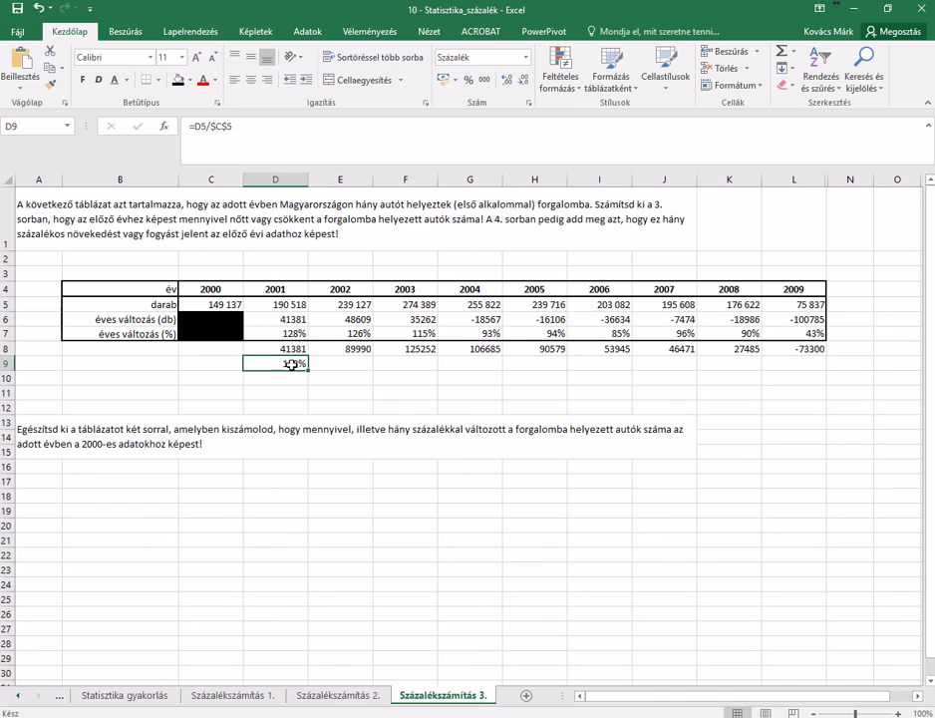
pyautogui.moveTo(310, 370); pyautogui.dragTo(812, 363)
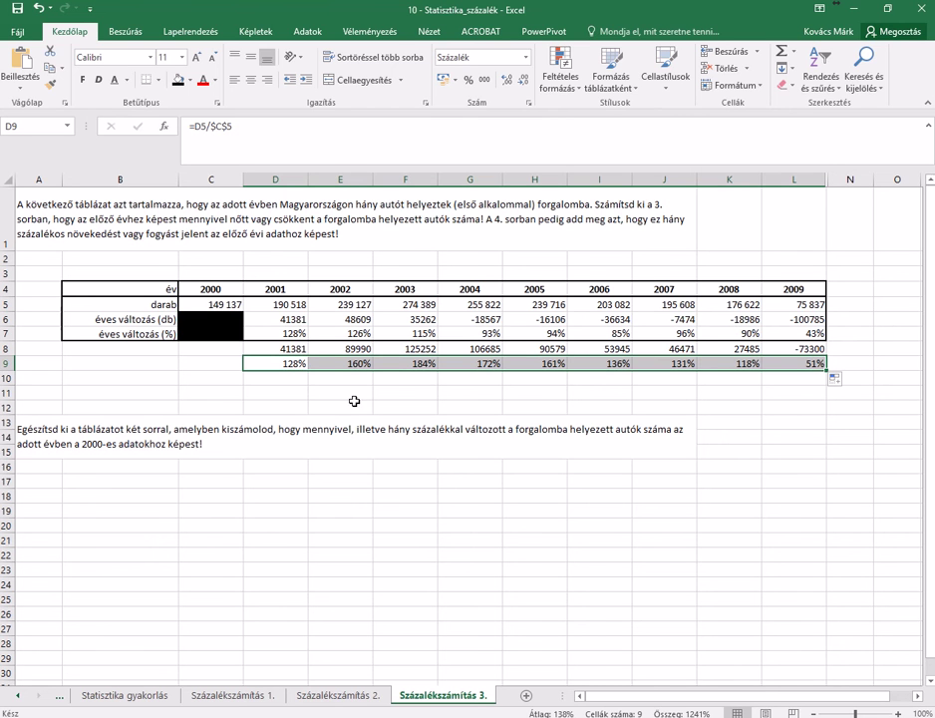
pyautogui.click(538, 406)
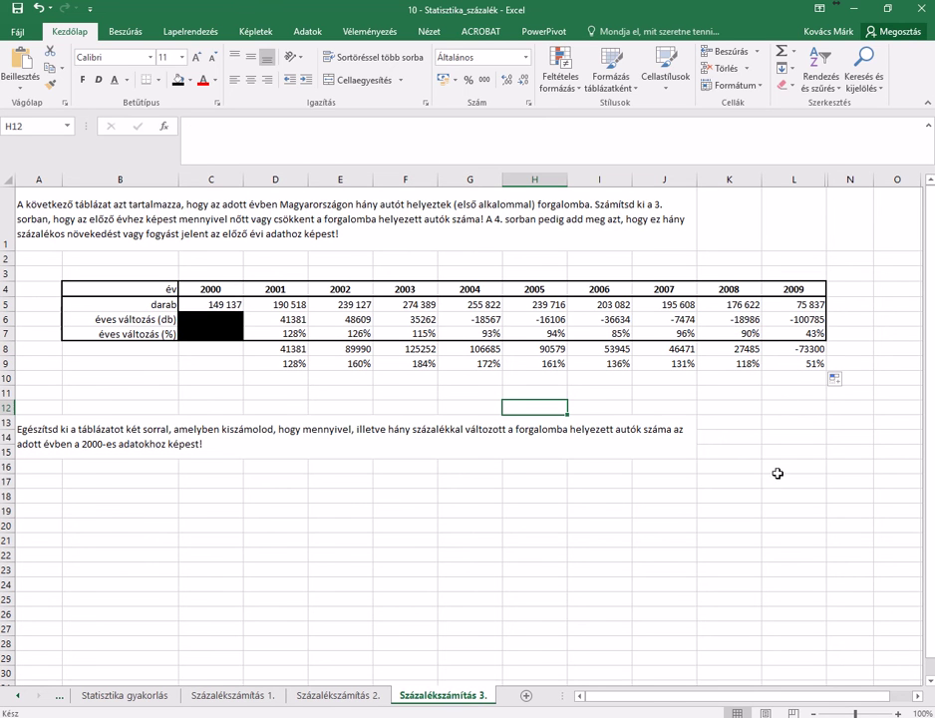